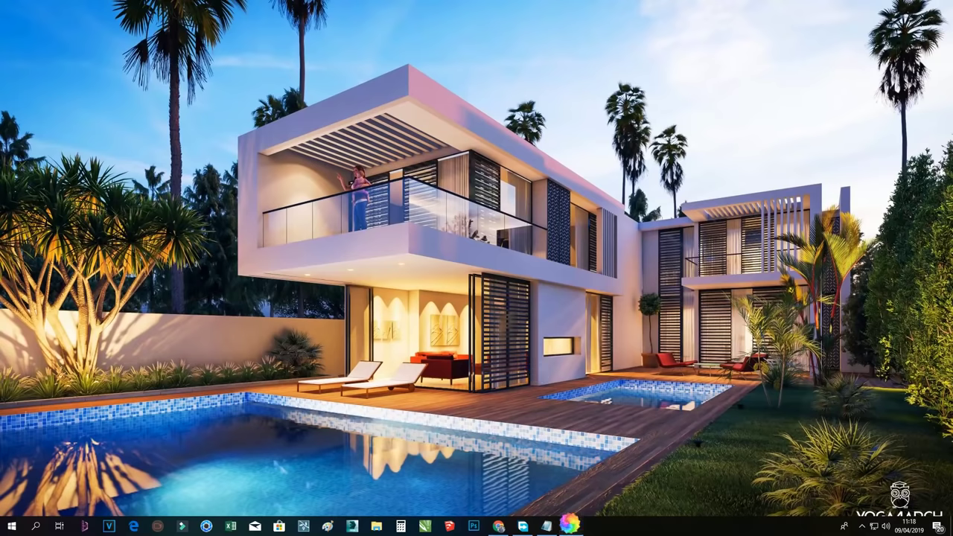
- Restore the Lumion Pro 9.0 window with the mosque and parking-lot scene
{"action": "left_click", "coordinate": [569, 525]}
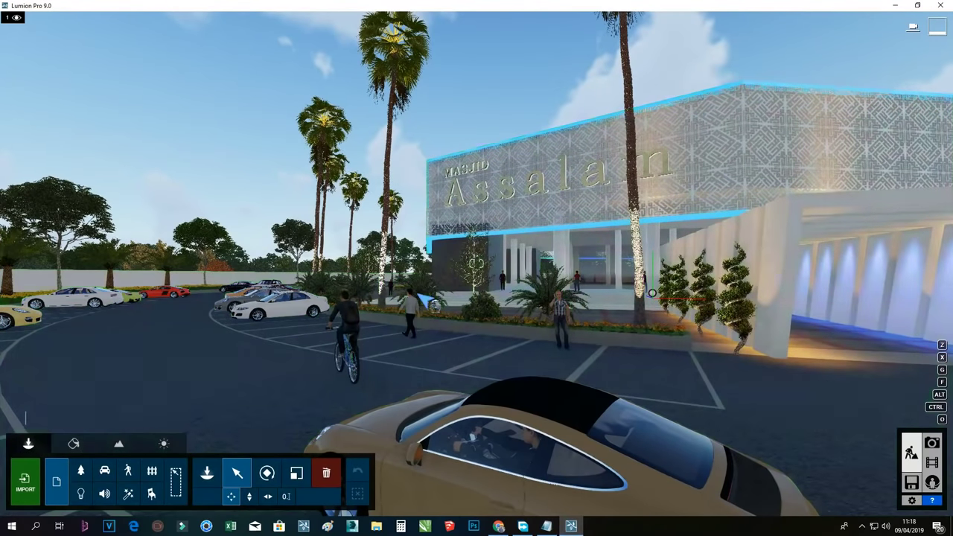
- Orbit from the parking lot back to the Assalam facade, select all, then switch to the YouTube browser
{"action": "right_click_drag", "start_coordinate": [476, 268], "coordinate": [670, 268]}
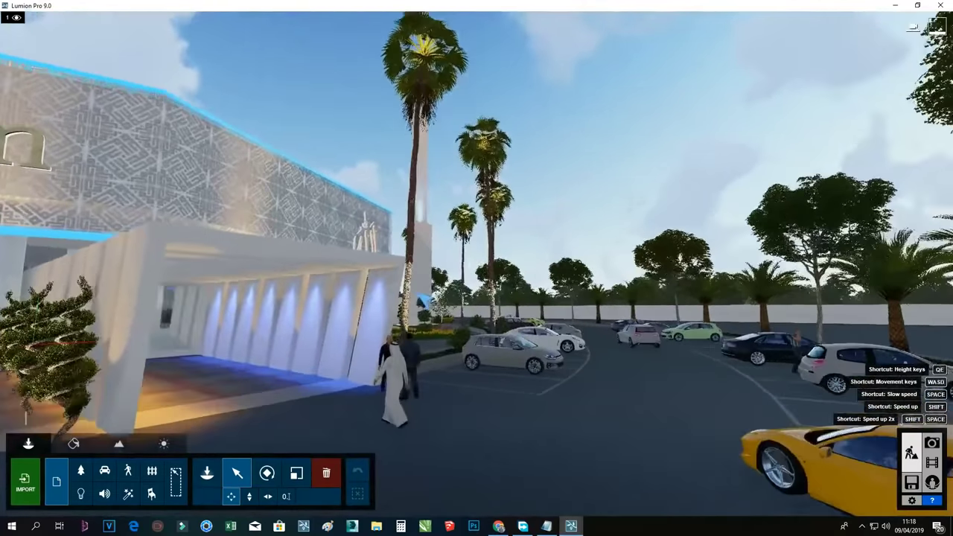
{"action": "mouse_move", "coordinate": [476, 268]}
{"action": "right_mouse_down"}
{"action": "mouse_move", "coordinate": [357, 260]}
{"action": "mouse_move", "coordinate": [312, 238]}
{"action": "mouse_move", "coordinate": [417, 208]}
{"action": "mouse_move", "coordinate": [446, 327]}
{"action": "mouse_move", "coordinate": [565, 342]}
{"action": "mouse_move", "coordinate": [565, 358]}
{"action": "right_mouse_up"}
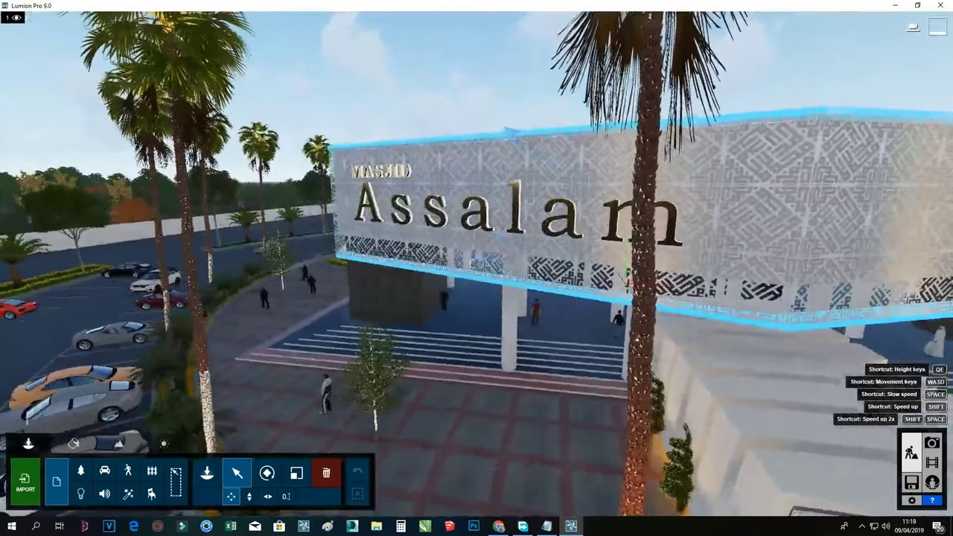
{"action": "key", "text": "ctrl+a"}
{"action": "scroll", "coordinate": [624, 277], "scroll_direction": "down", "scroll_amount": 10}
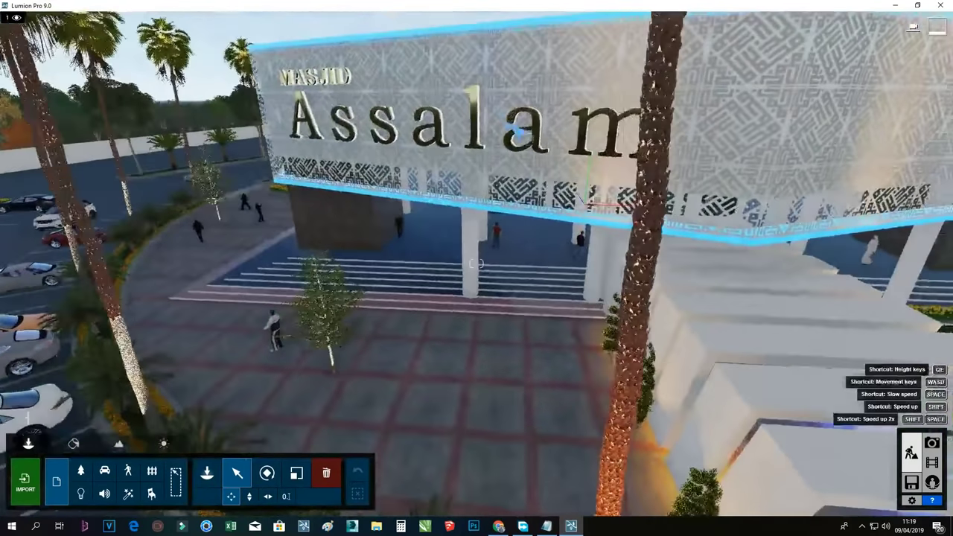
{"action": "key", "text": "ctrl+a"}
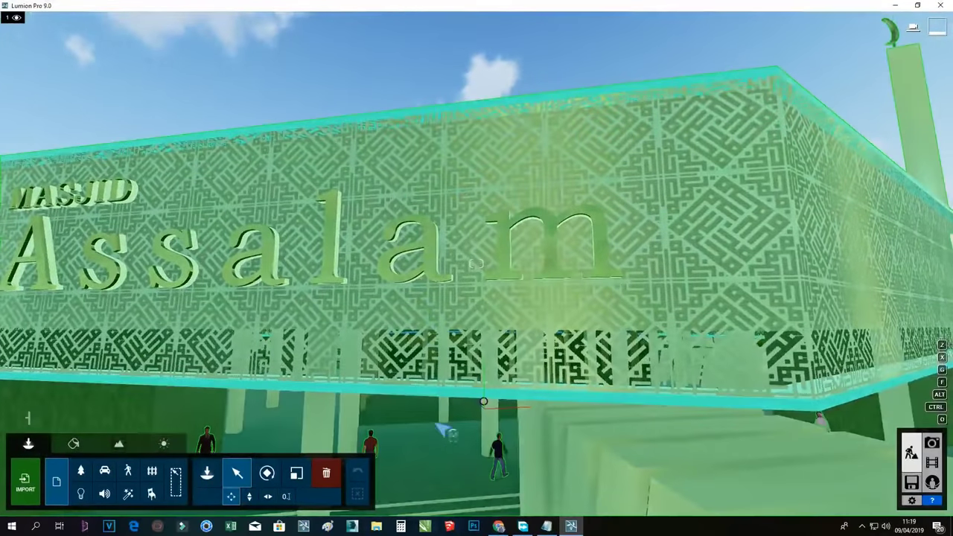
{"action": "left_click", "coordinate": [498, 526]}
- Watch colour-changing screen videos, download LED Discolight, and open 12 Color Strobe Light Effect!!!
{"action": "left_click", "coordinate": [272, 219]}
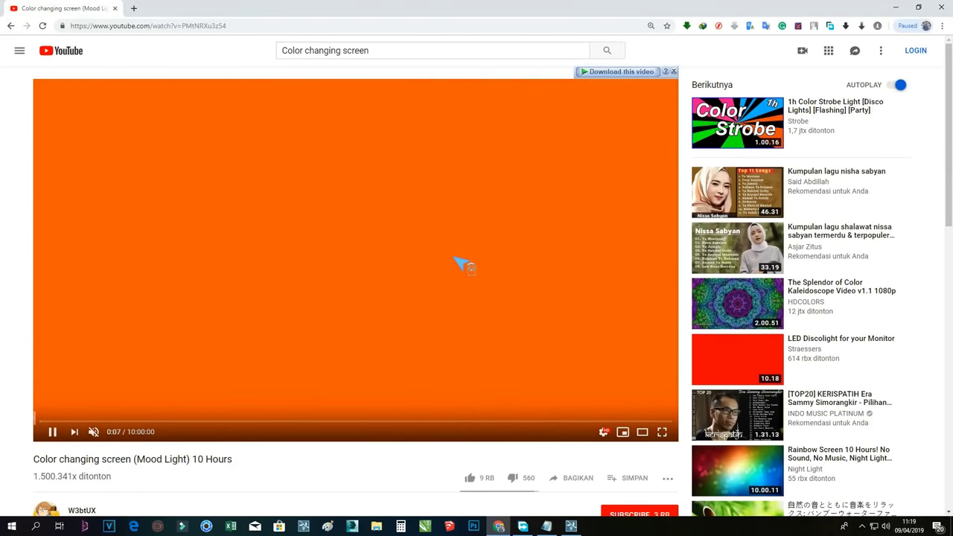
{"action": "left_click", "coordinate": [710, 355]}
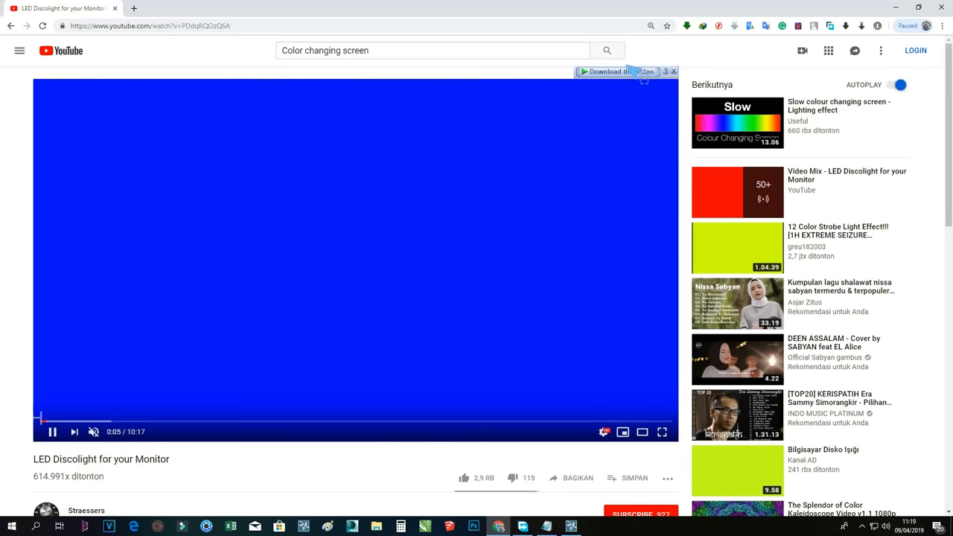
{"action": "left_click", "coordinate": [632, 70]}
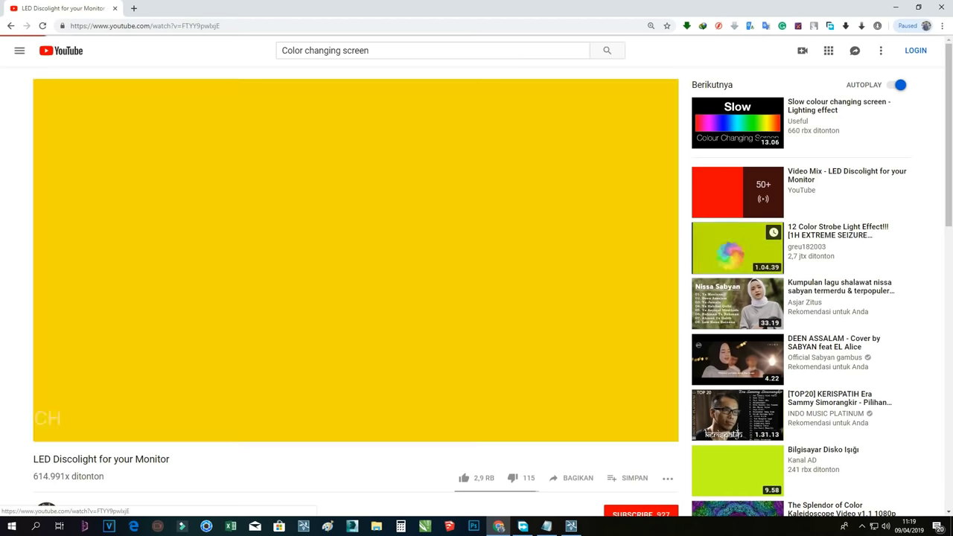
{"action": "left_click", "coordinate": [721, 258]}
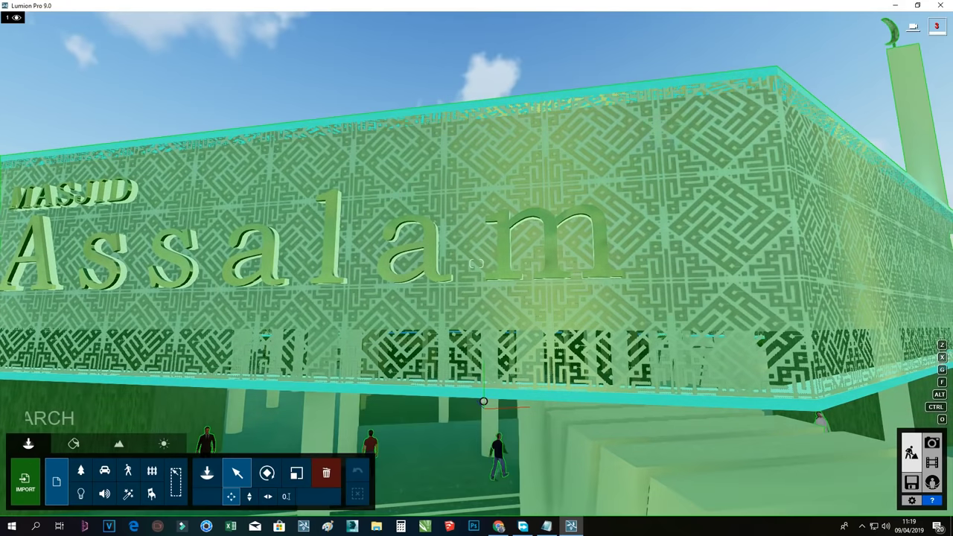
- In the Material Editor, select the mosque facade and browse its colour map in the COLOUR CHANGE folder
{"action": "left_click", "coordinate": [74, 444]}
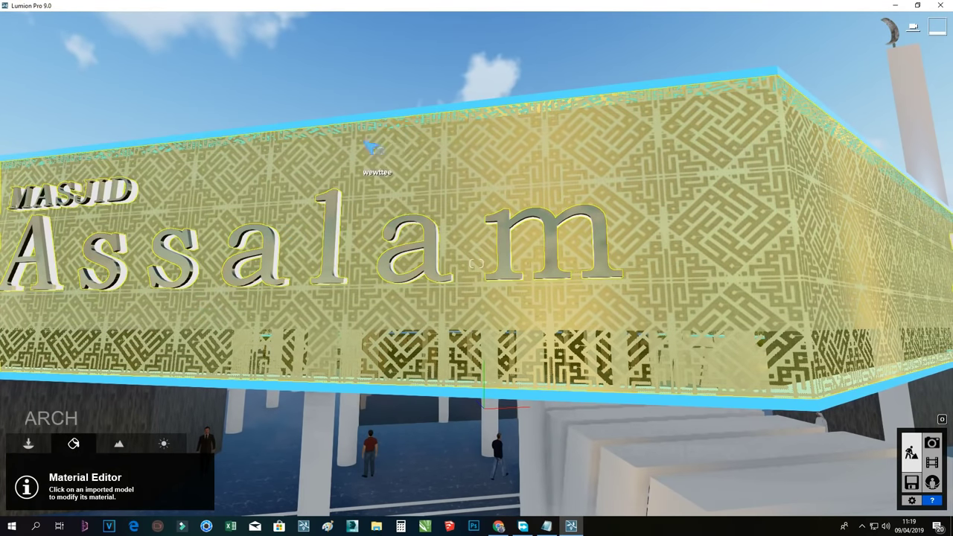
{"action": "left_click", "coordinate": [419, 110]}
{"action": "right_click_drag", "start_coordinate": [419, 111], "coordinate": [421, 101]}
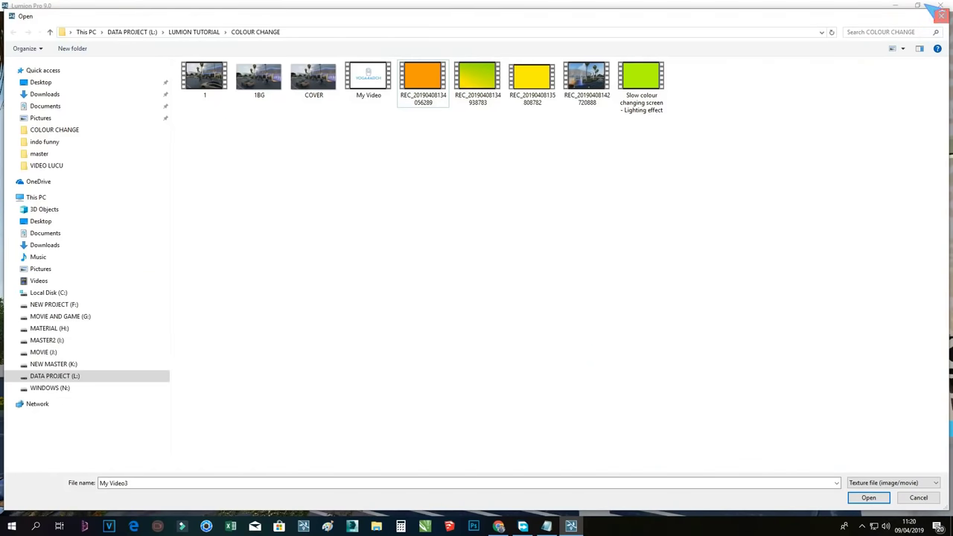
{"action": "left_click", "coordinate": [941, 15]}
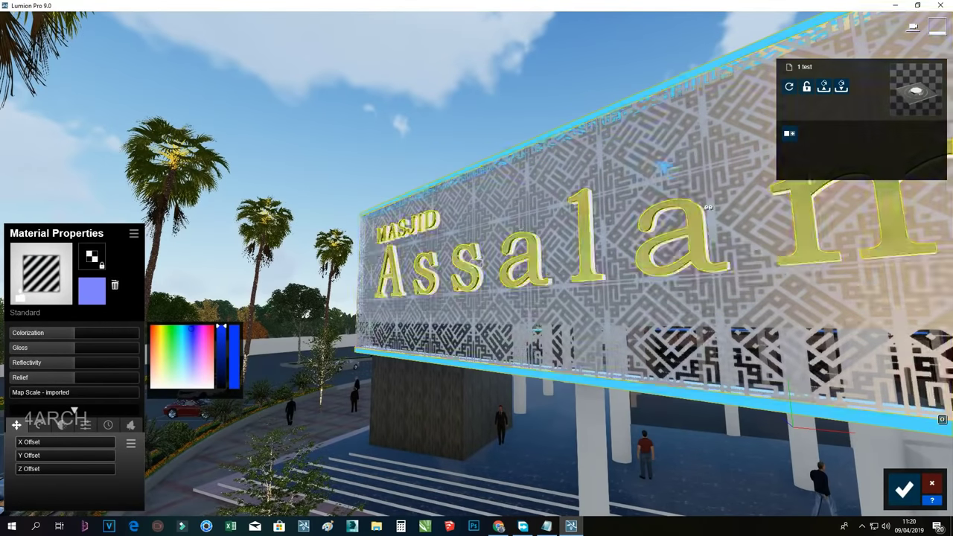
{"action": "left_click", "coordinate": [83, 253]}
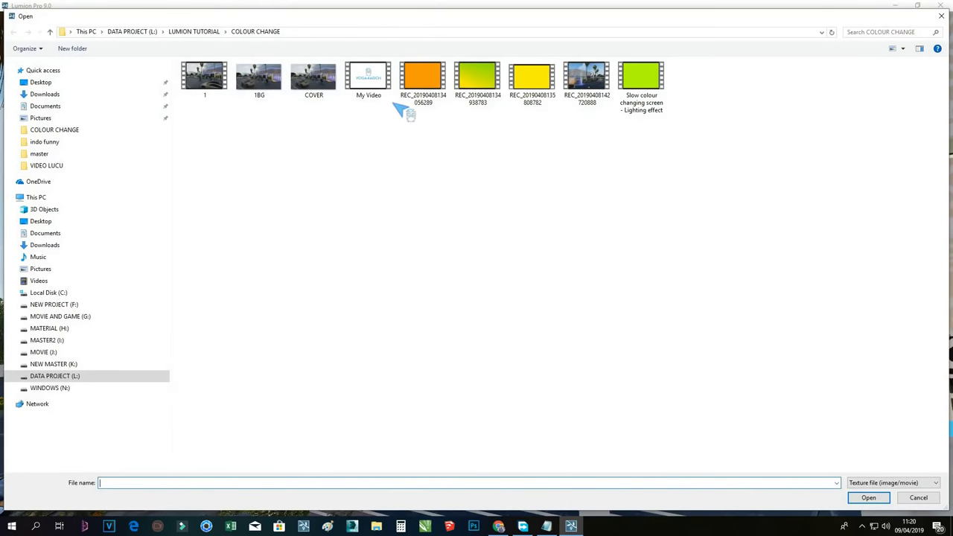
- Apply a COLOUR CHANGE video as the facade edge-strip texture with colorization 0
{"action": "double_click", "coordinate": [428, 73]}
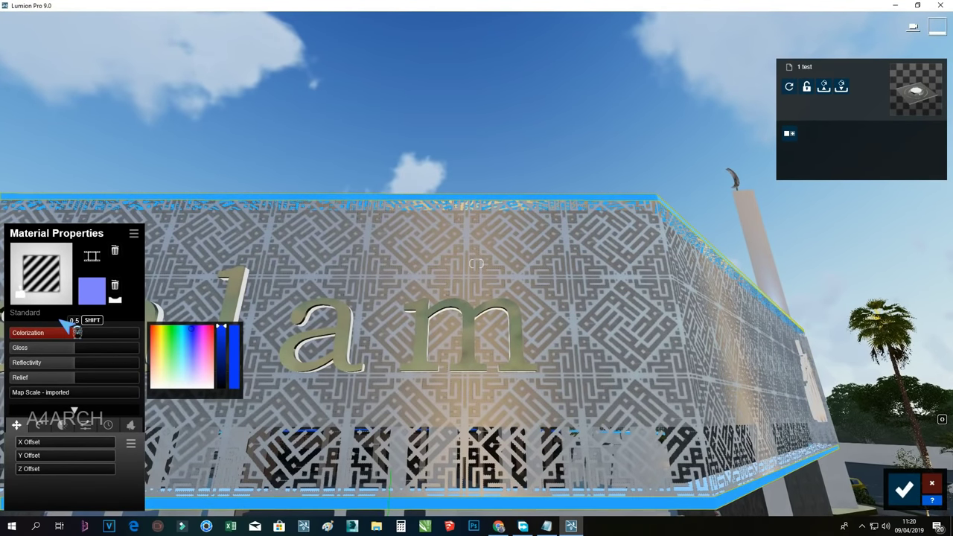
{"action": "left_click_drag", "start_coordinate": [58, 321], "coordinate": [6, 341]}
{"action": "scroll", "coordinate": [317, 110], "scroll_direction": "down", "scroll_amount": 5}
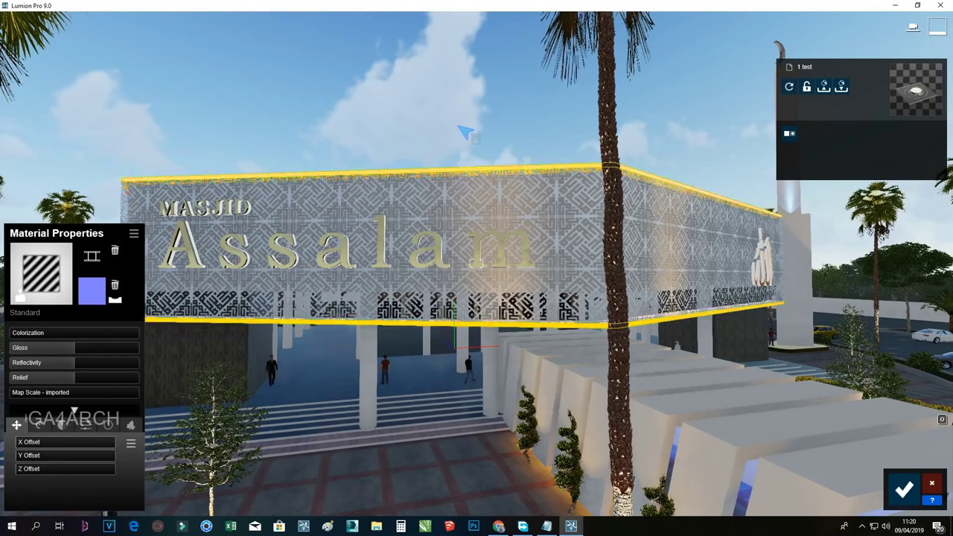
{"action": "right_click_drag", "start_coordinate": [465, 133], "coordinate": [134, 227]}
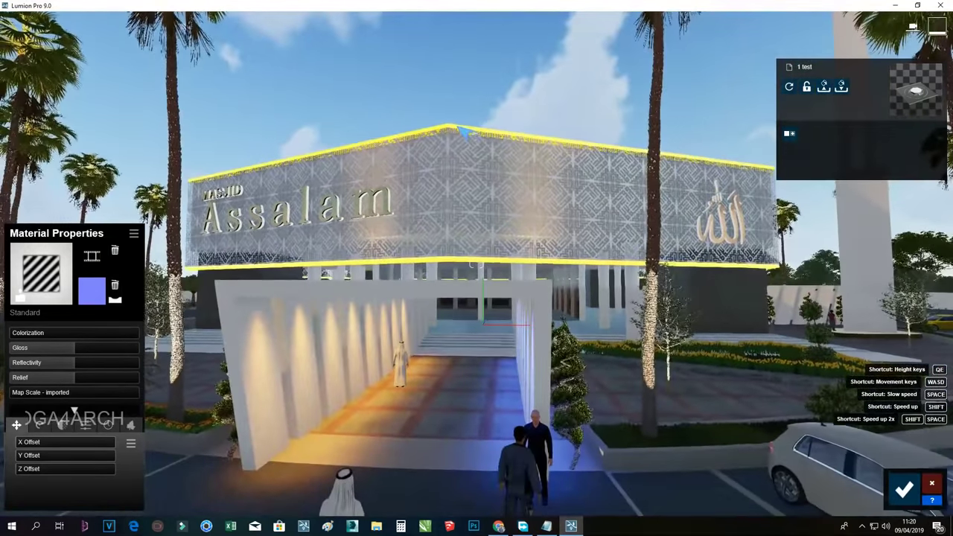
{"action": "left_click", "coordinate": [97, 253]}
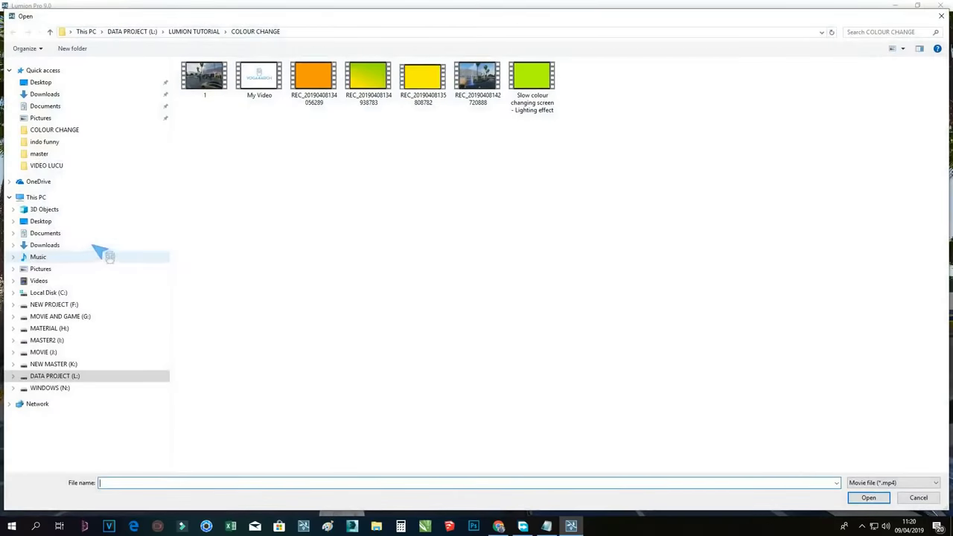
{"action": "double_click", "coordinate": [531, 77]}
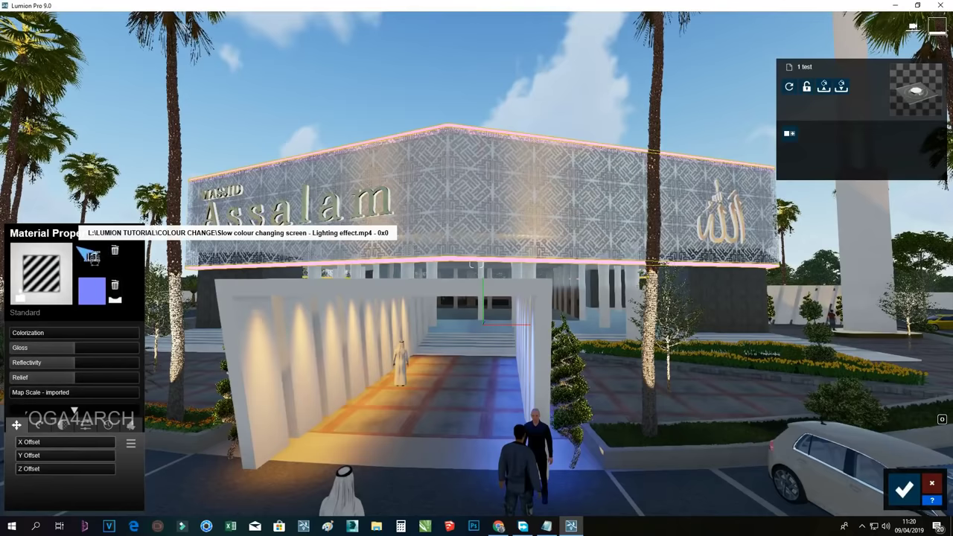
{"action": "left_click", "coordinate": [92, 255]}
{"action": "double_click", "coordinate": [423, 74]}
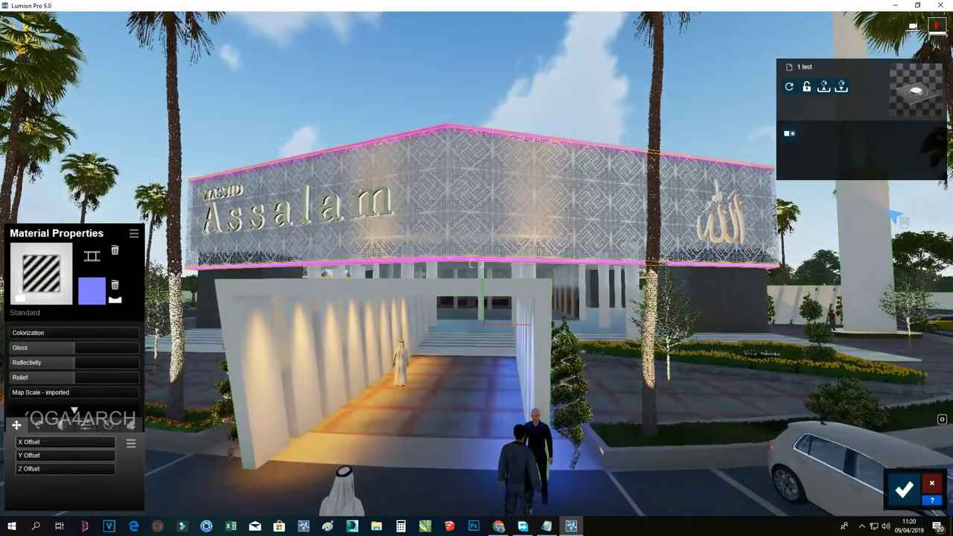
{"action": "scroll", "coordinate": [520, 66], "scroll_direction": "up", "scroll_amount": 5}
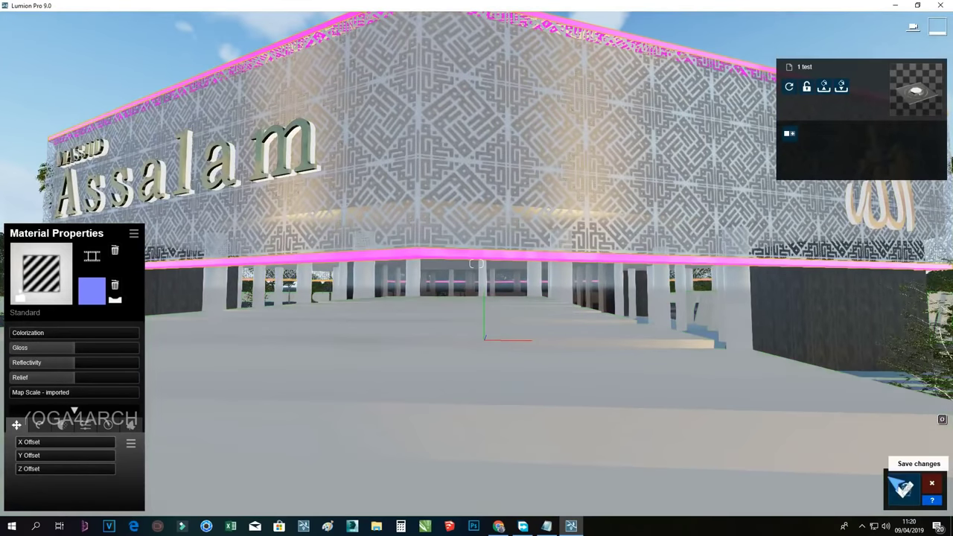
{"action": "left_click", "coordinate": [903, 489]}
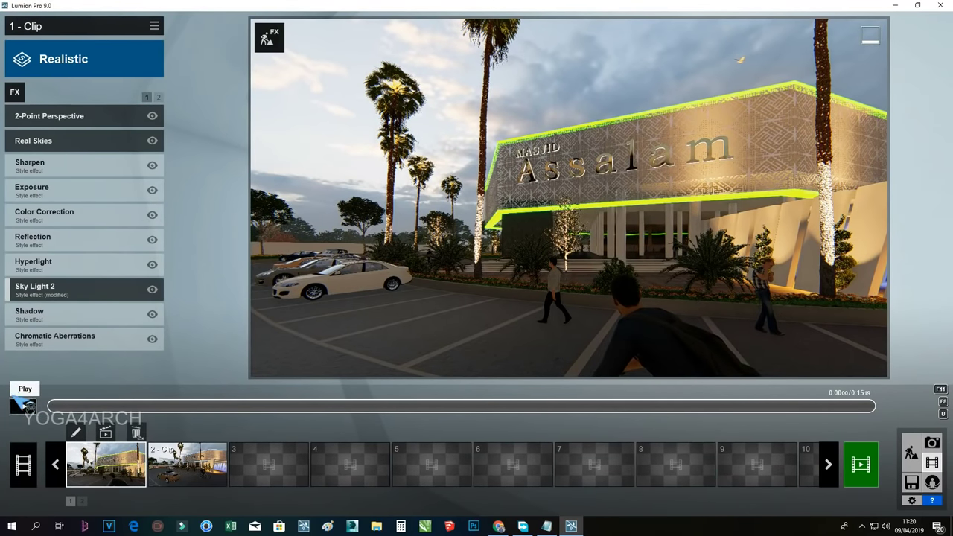
- Preview movie clips 1 and 2 with the cycling facade lights, then select empty slot 3
{"action": "left_click", "coordinate": [27, 406]}
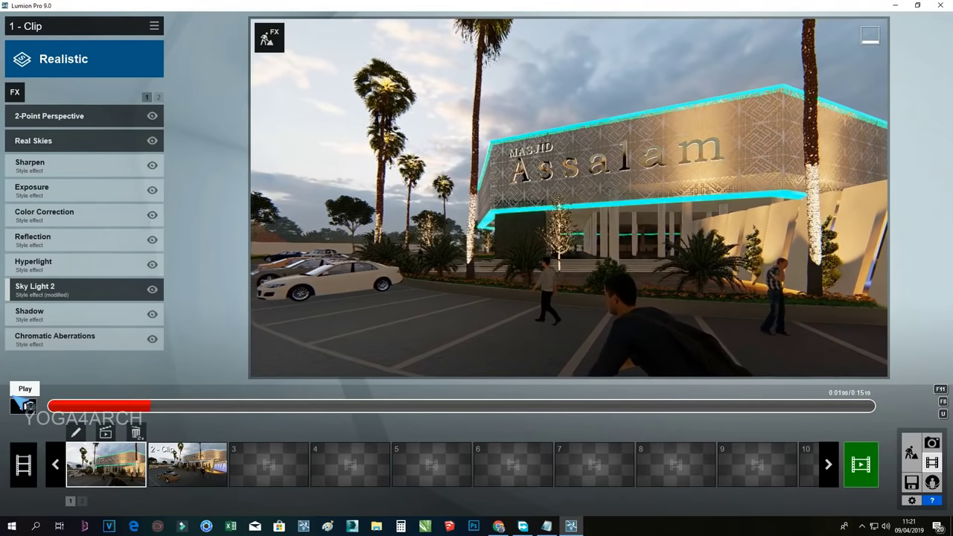
{"action": "left_click", "coordinate": [186, 463]}
{"action": "left_click", "coordinate": [27, 406]}
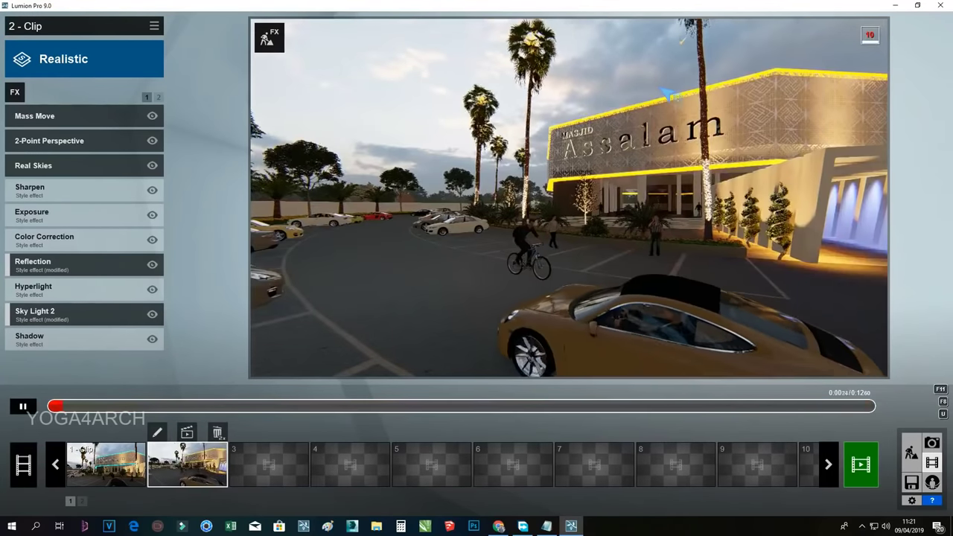
{"action": "left_click", "coordinate": [281, 453]}
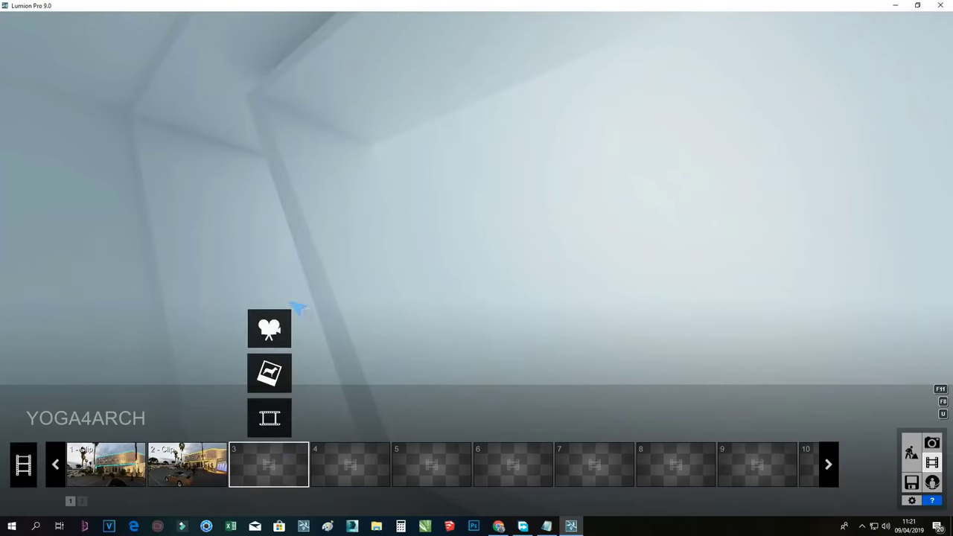
- Start recording a new camera clip and capture an initial parking-lot keyframe
{"action": "left_click", "coordinate": [269, 327]}
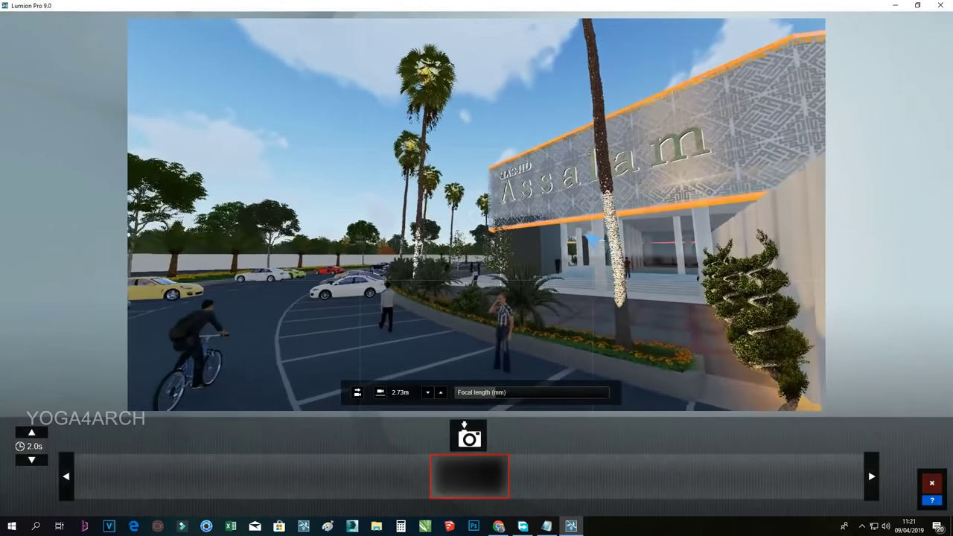
{"action": "key", "text": "a"}
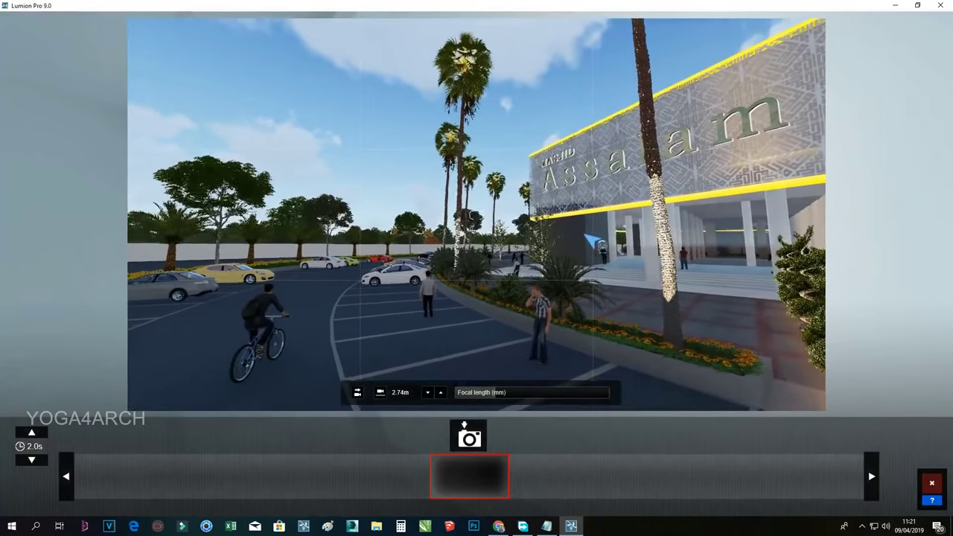
{"action": "left_click", "coordinate": [469, 438]}
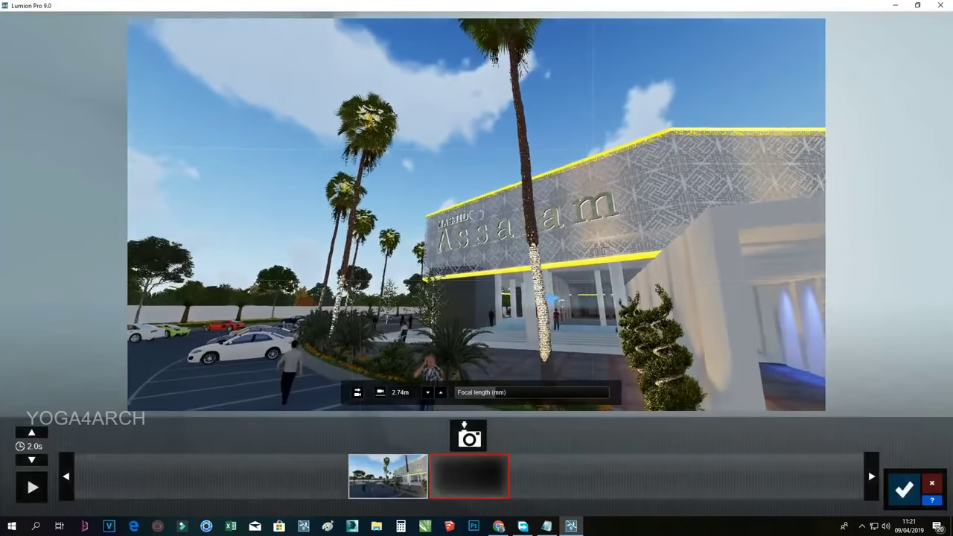
{"action": "key", "text": "d"}
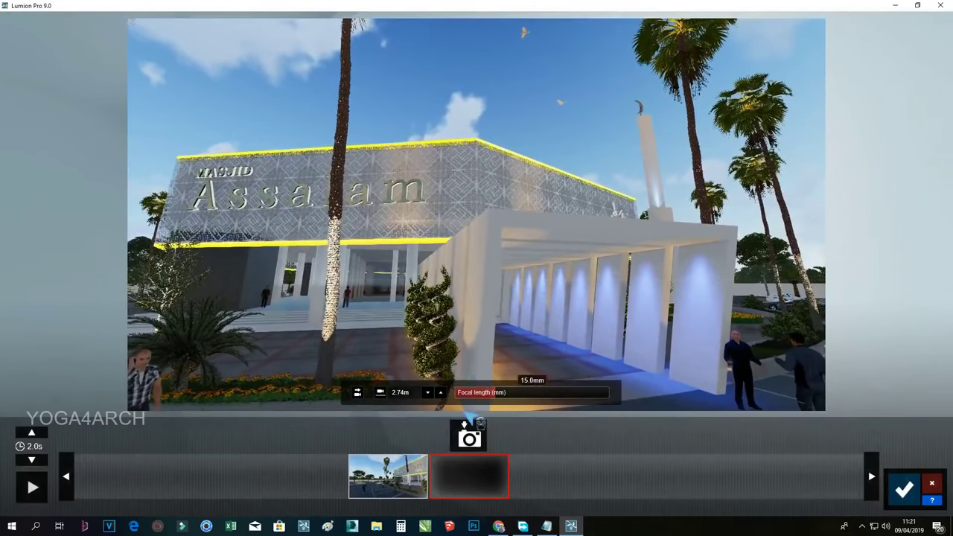
- Reposition the camera to a low frontal view of the mosque and save it as the first keyframe
{"action": "left_click", "coordinate": [387, 476]}
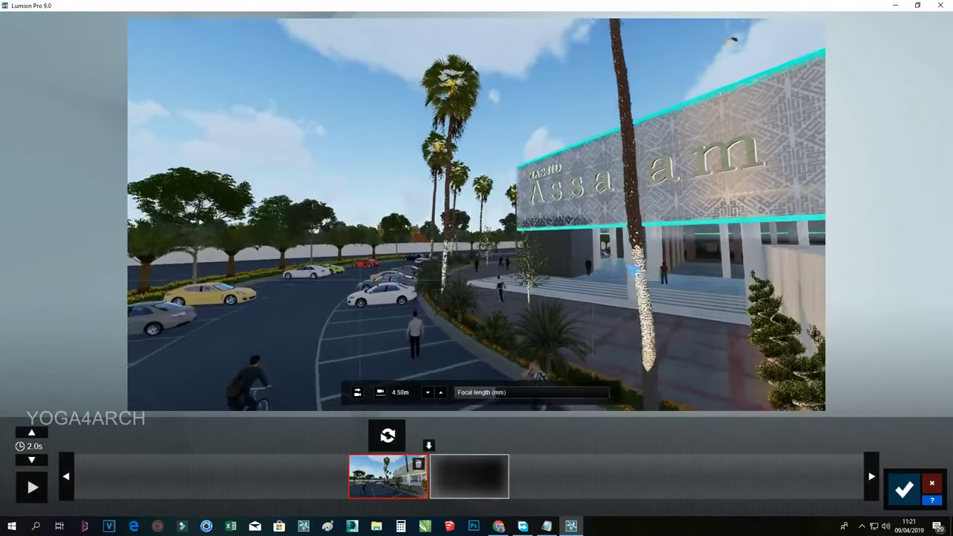
{"action": "right_click_drag", "start_coordinate": [632, 266], "coordinate": [630, 268]}
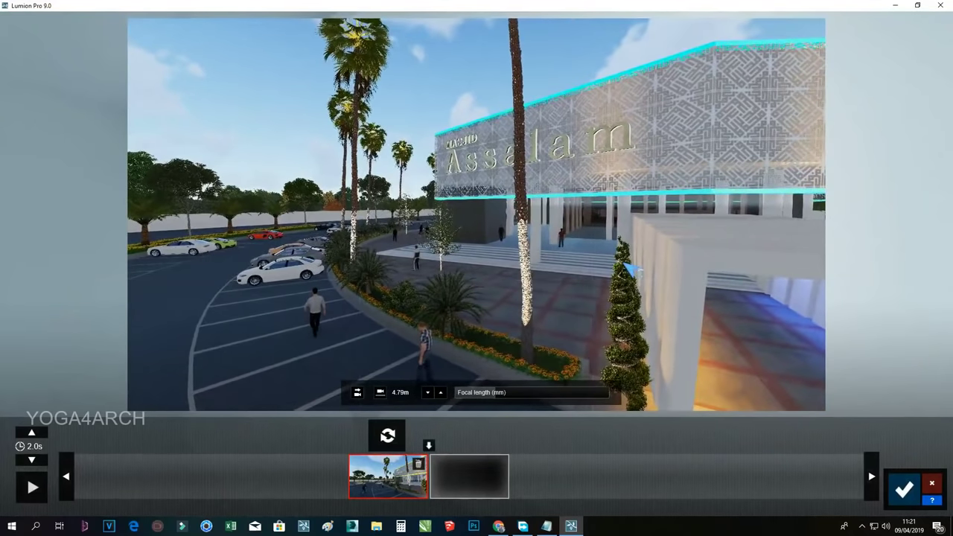
{"action": "key", "text": "e"}
{"action": "key", "text": "s"}
{"action": "key", "text": "q"}
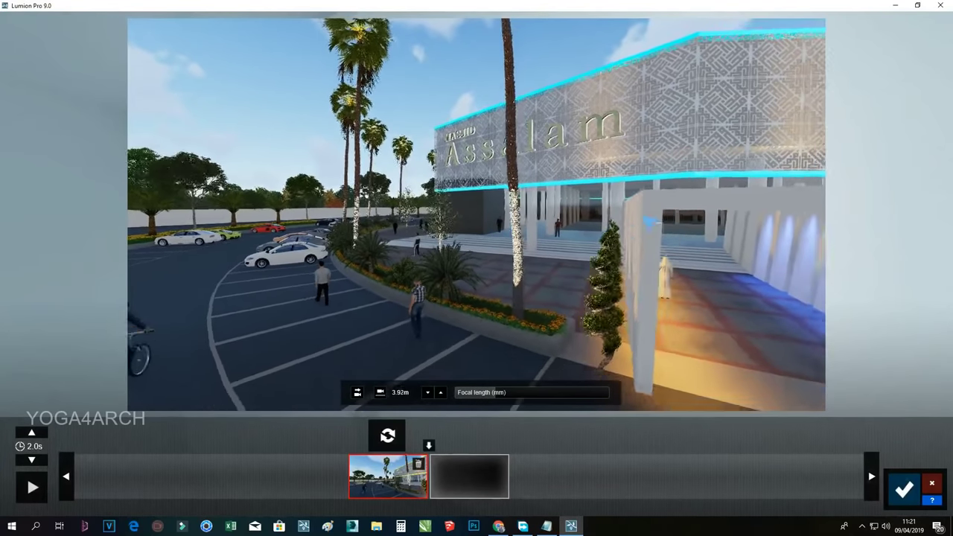
{"action": "key", "text": "w"}
{"action": "key", "text": "e"}
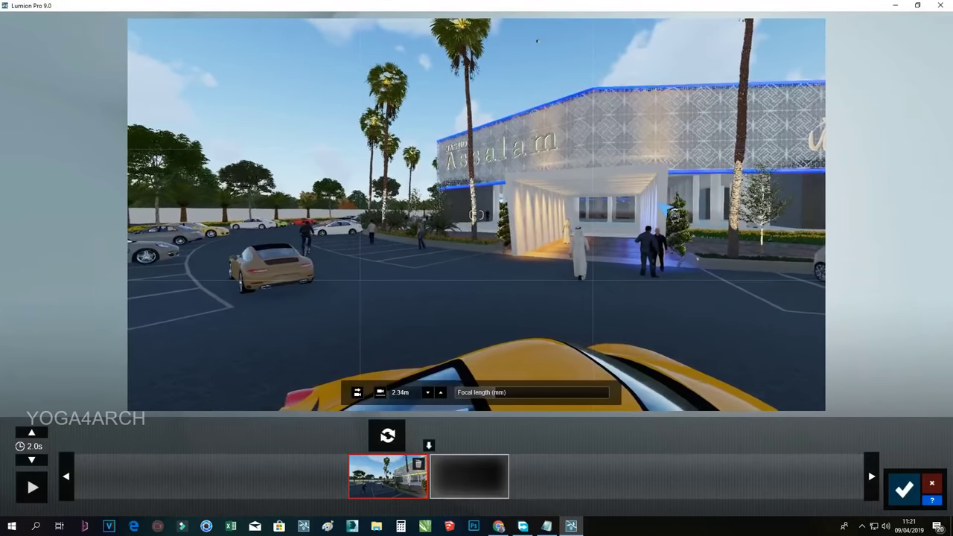
{"action": "key", "text": "d"}
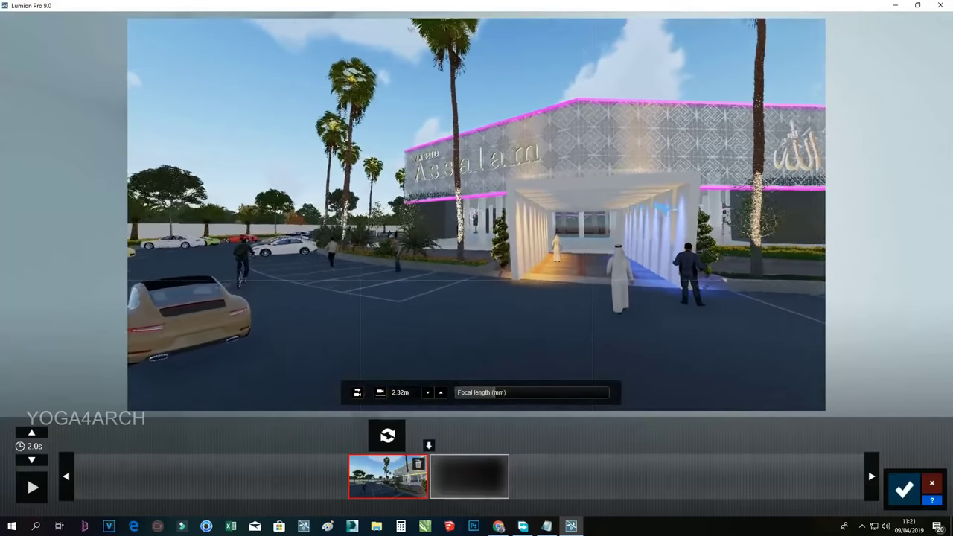
{"action": "key", "text": "a"}
{"action": "key", "text": "a"}
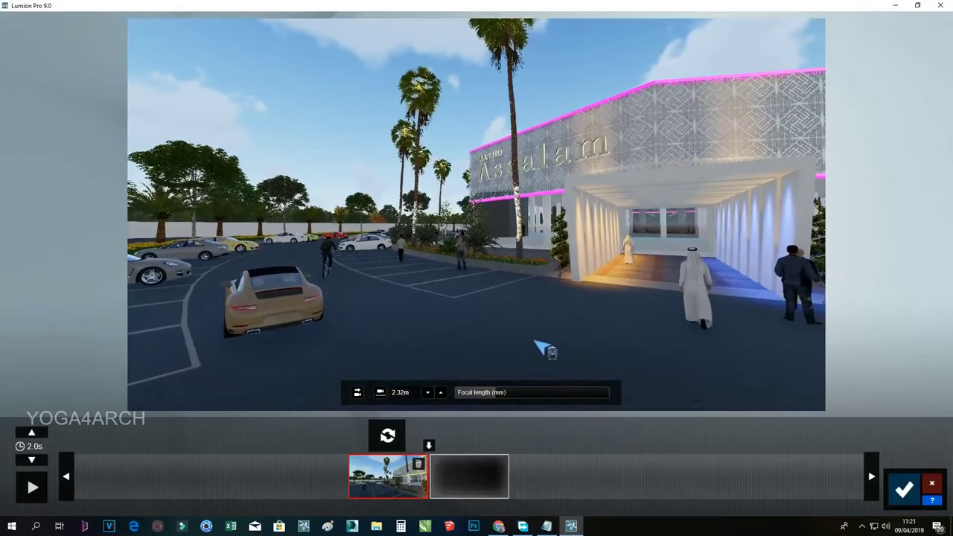
{"action": "key", "text": "d"}
{"action": "left_click", "coordinate": [387, 436]}
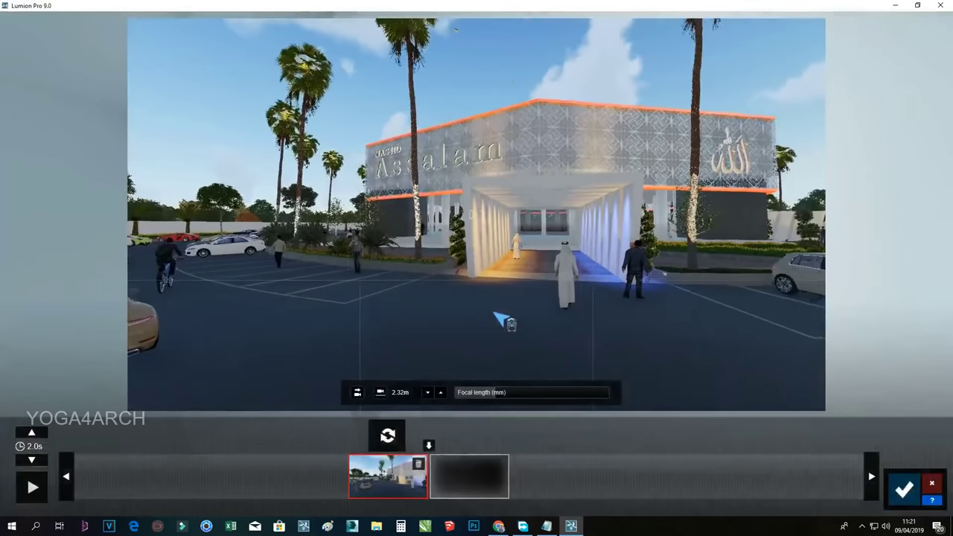
- Add a second keyframe beside the minaret and preview the camera move
{"action": "key", "text": "d"}
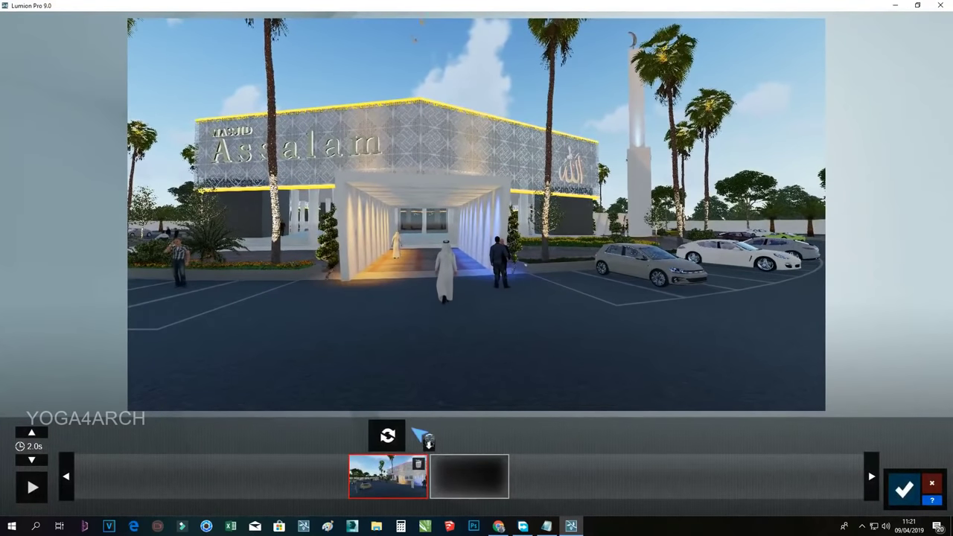
{"action": "left_click", "coordinate": [430, 444]}
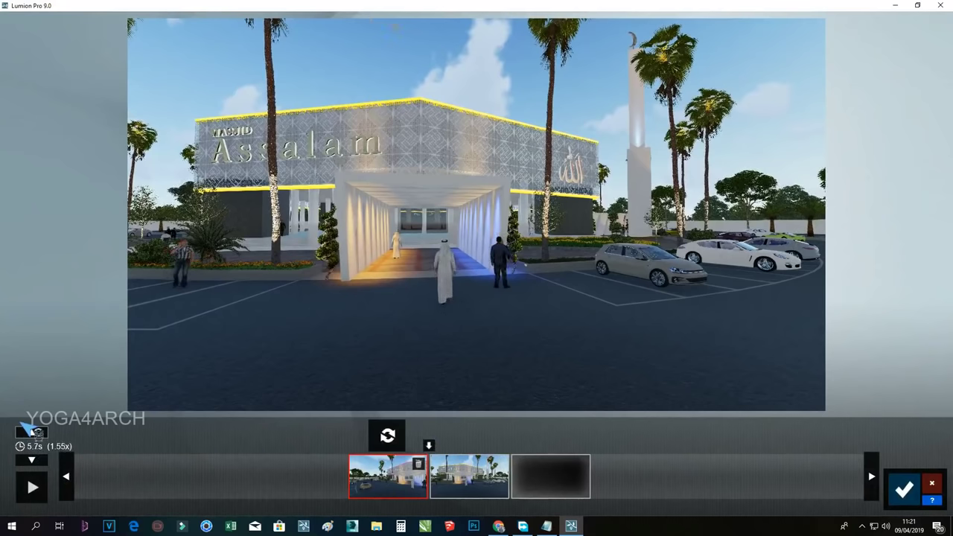
{"action": "left_click", "coordinate": [31, 461]}
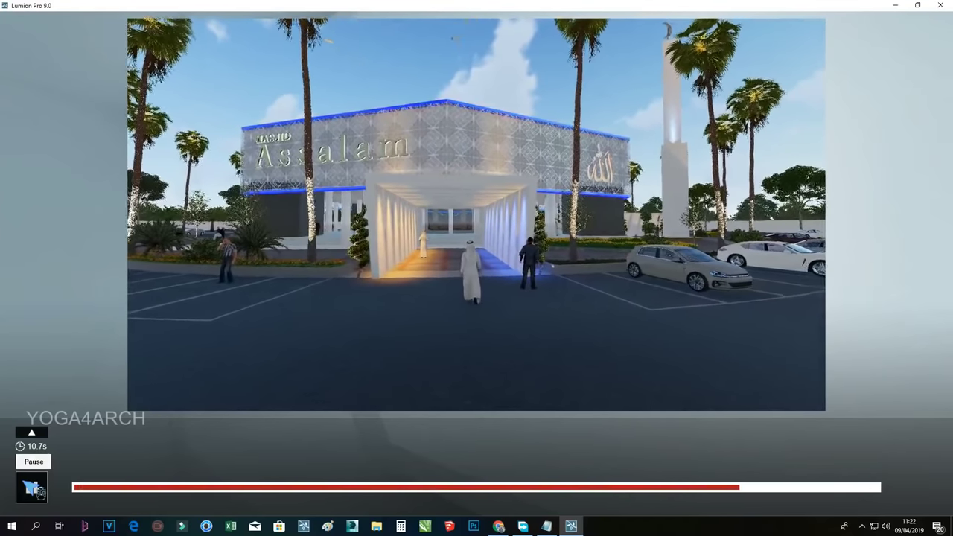
{"action": "key", "text": "Escape"}
- Finish clip 3, scrub through clip 2's animation, and bring up clip 2's copy/paste effect options
{"action": "left_click", "coordinate": [904, 489]}
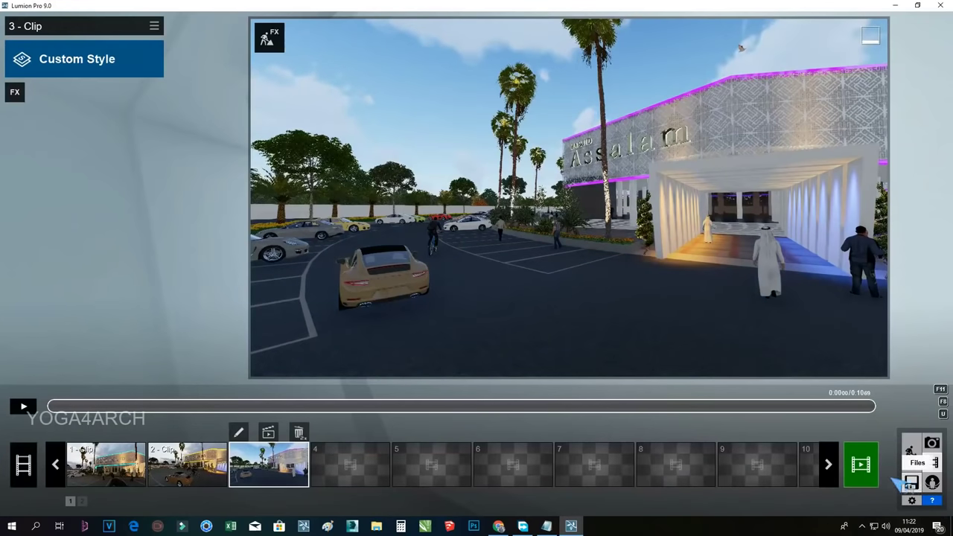
{"action": "left_click", "coordinate": [186, 462]}
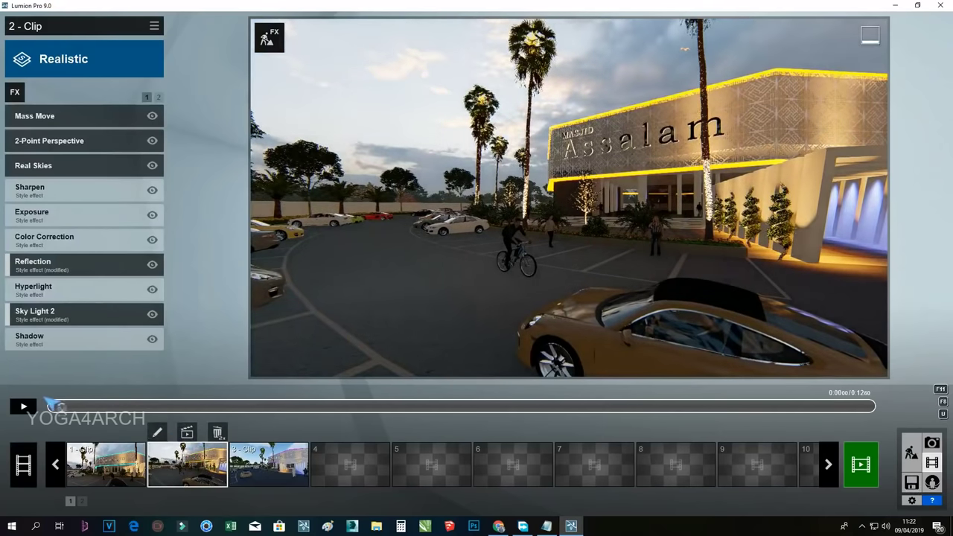
{"action": "mouse_move", "coordinate": [51, 404]}
{"action": "left_mouse_down"}
{"action": "mouse_move", "coordinate": [419, 402]}
{"action": "mouse_move", "coordinate": [871, 368]}
{"action": "left_mouse_up"}
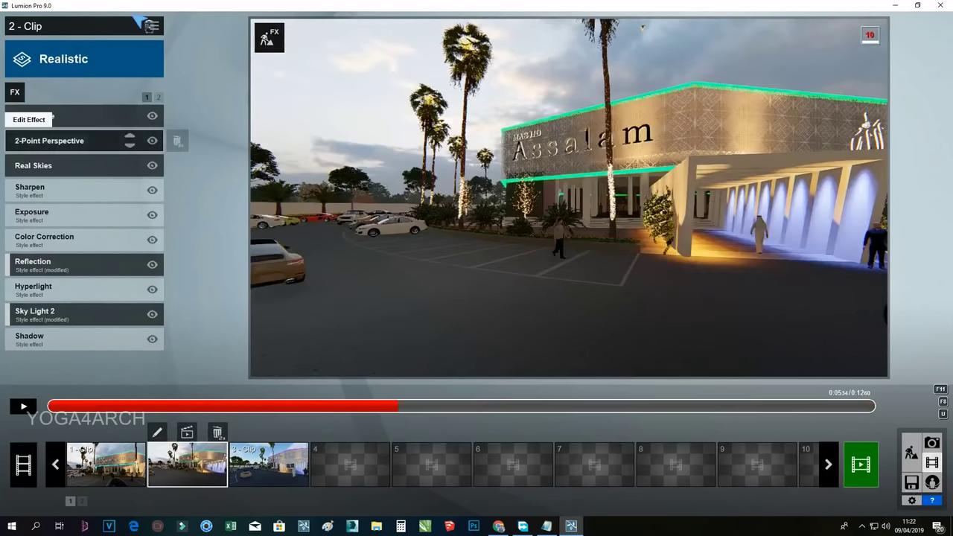
{"action": "left_click", "coordinate": [153, 27]}
{"action": "left_click", "coordinate": [124, 37]}
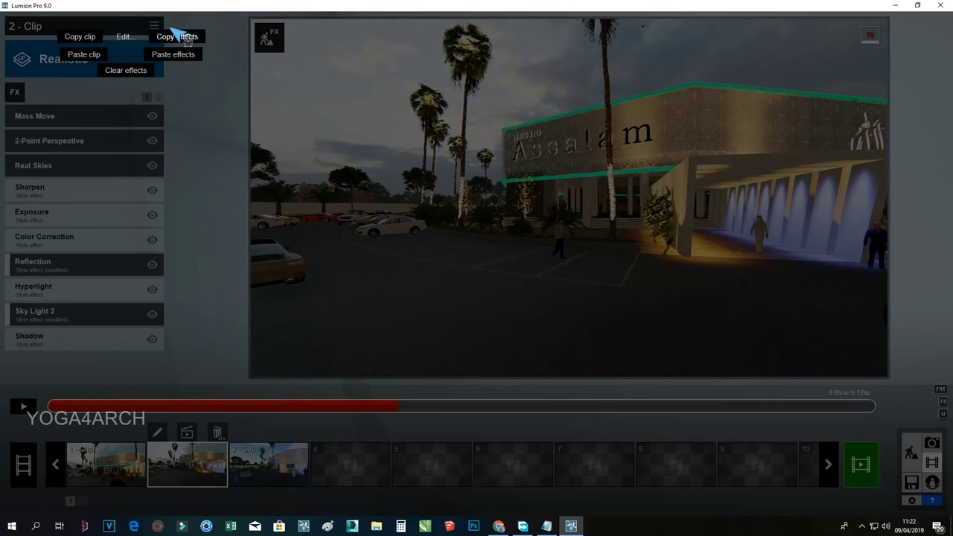
- Copy clip 2's Realistic style effects onto clip 3 and play clip 3
{"action": "left_click", "coordinate": [236, 197]}
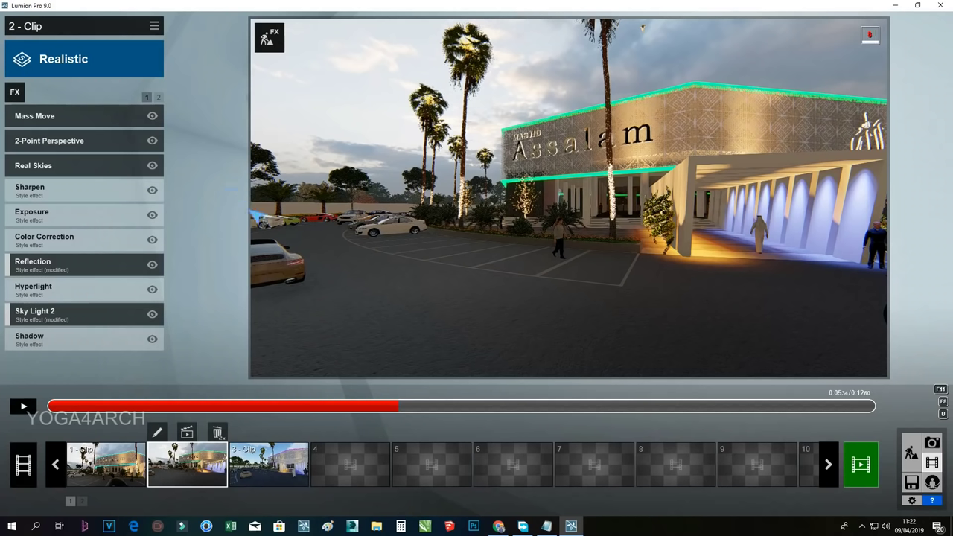
{"action": "left_click", "coordinate": [265, 443]}
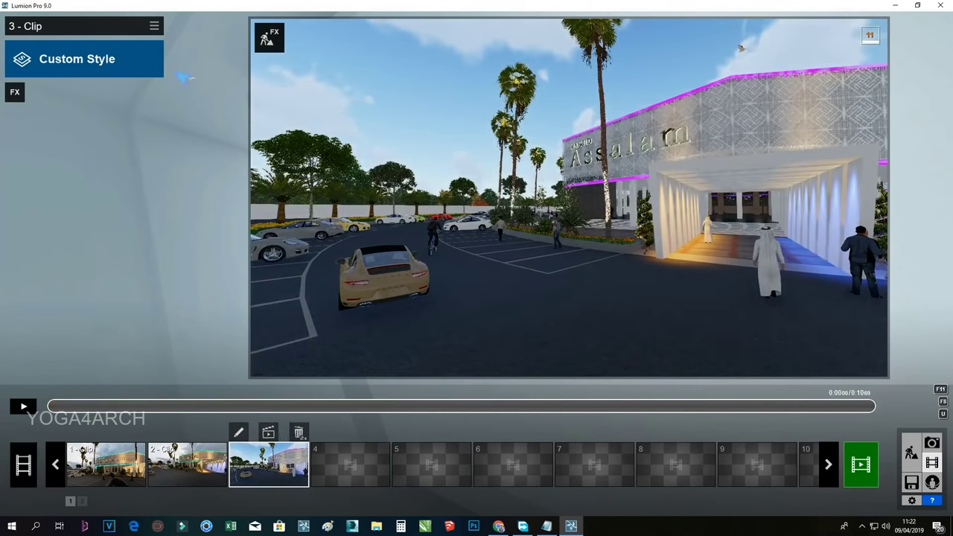
{"action": "left_click", "coordinate": [155, 23]}
{"action": "left_click", "coordinate": [134, 33]}
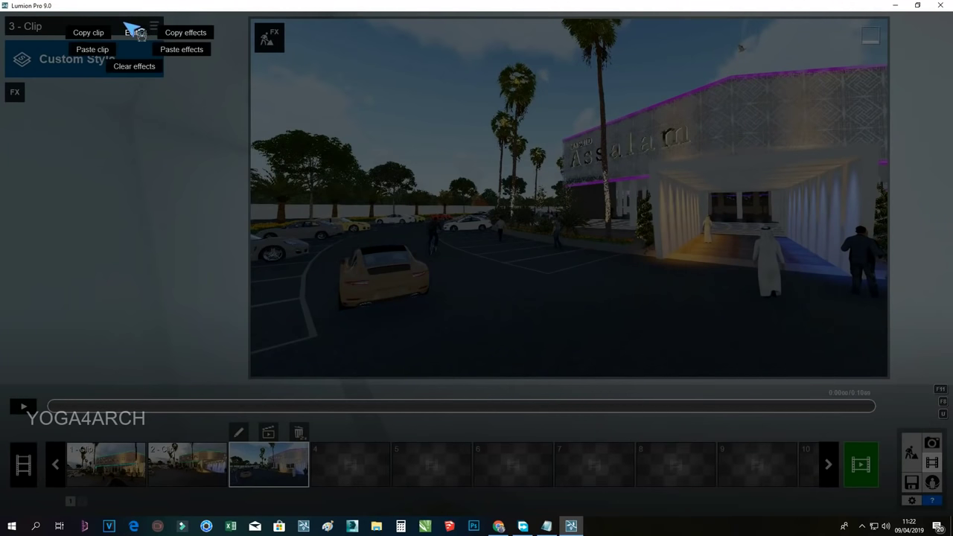
{"action": "left_click", "coordinate": [166, 47]}
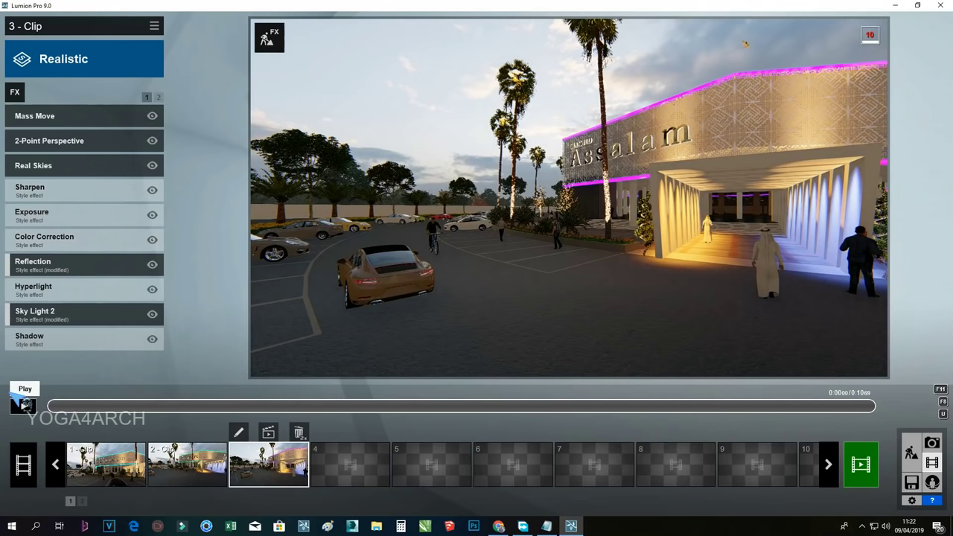
{"action": "left_click", "coordinate": [16, 399]}
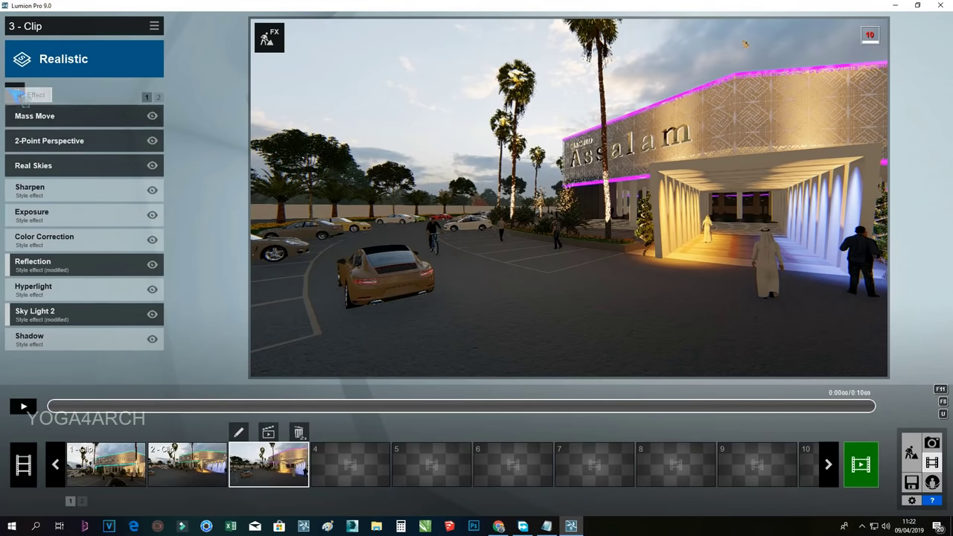
- Browse the effect categories and add the Weather Precipitation effect to clip 3
{"action": "left_click", "coordinate": [14, 92]}
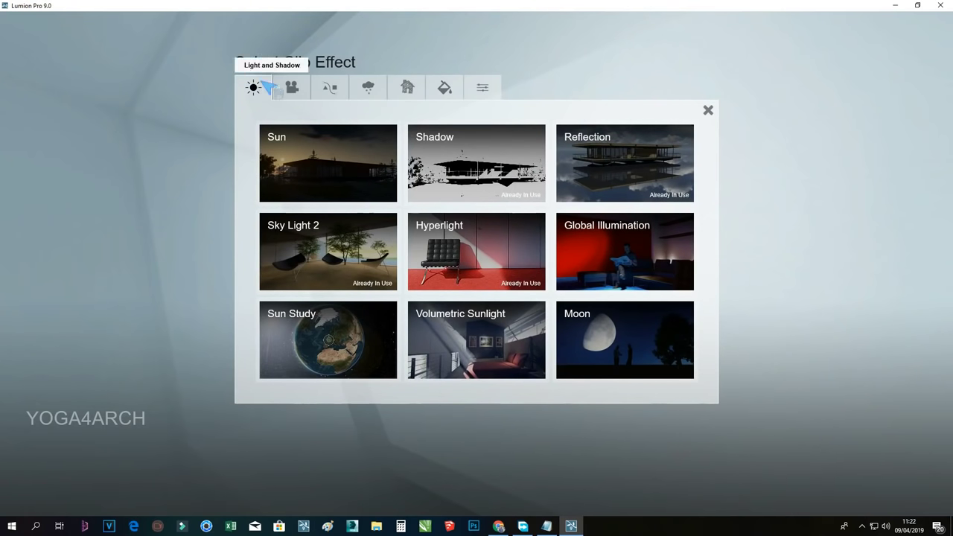
{"action": "left_click", "coordinate": [294, 87]}
{"action": "left_click", "coordinate": [327, 85]}
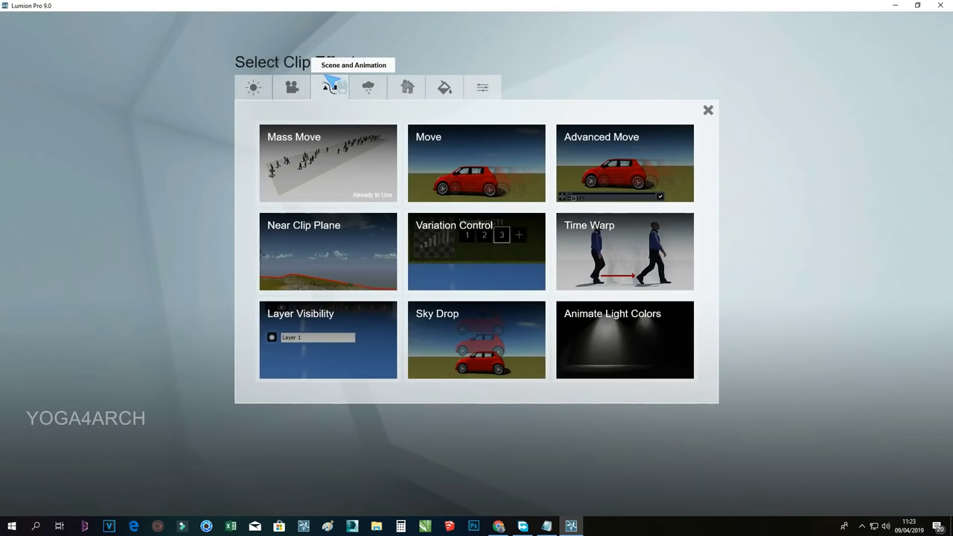
{"action": "left_click", "coordinate": [366, 84]}
{"action": "left_click", "coordinate": [407, 84]}
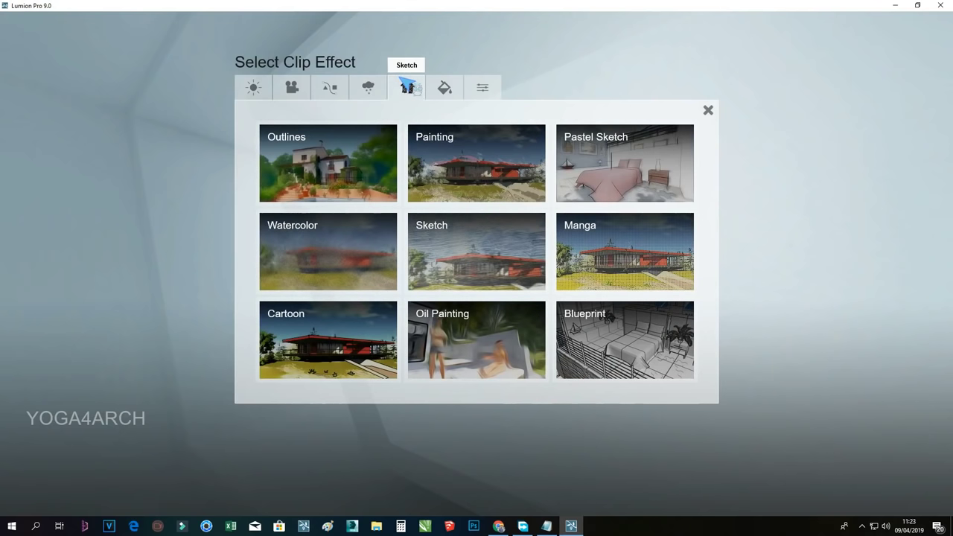
{"action": "left_click", "coordinate": [445, 86]}
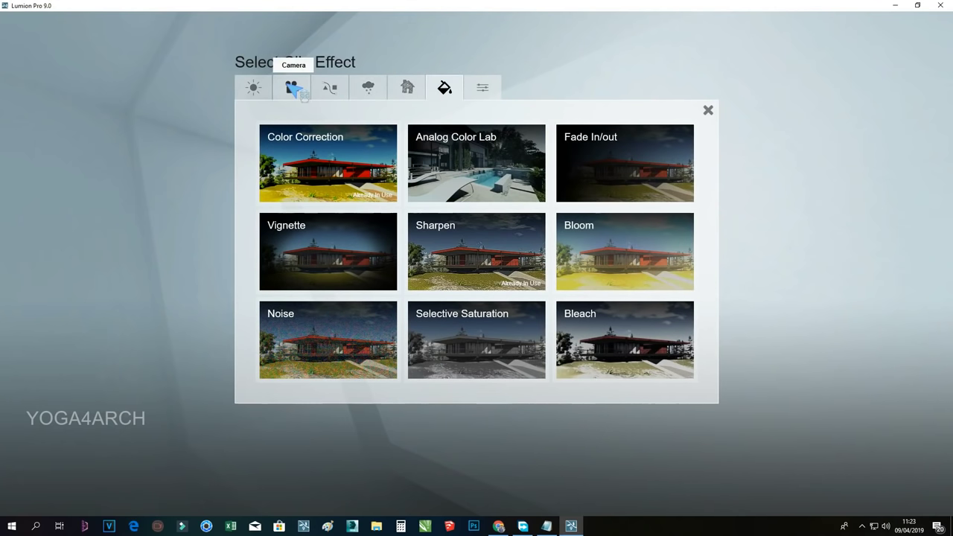
{"action": "left_click", "coordinate": [335, 89]}
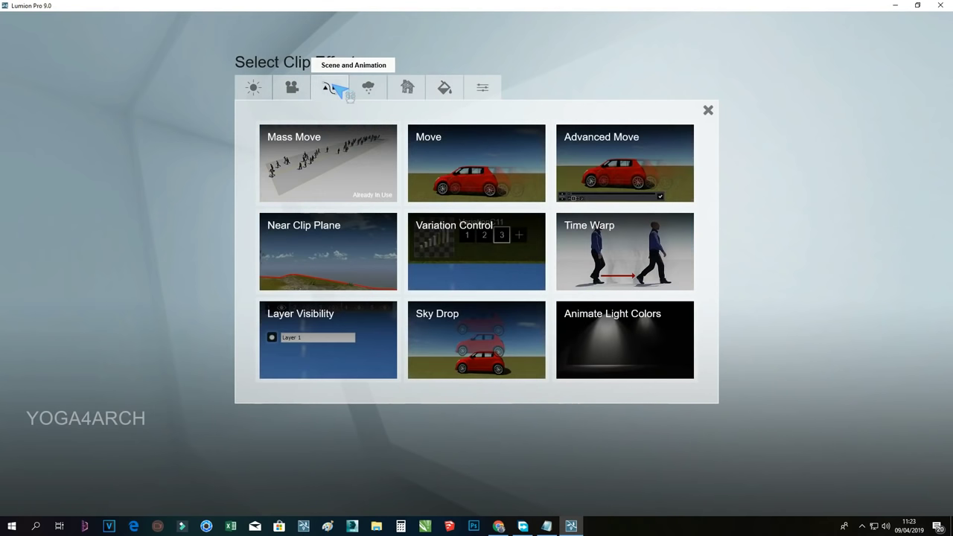
{"action": "left_click", "coordinate": [369, 90]}
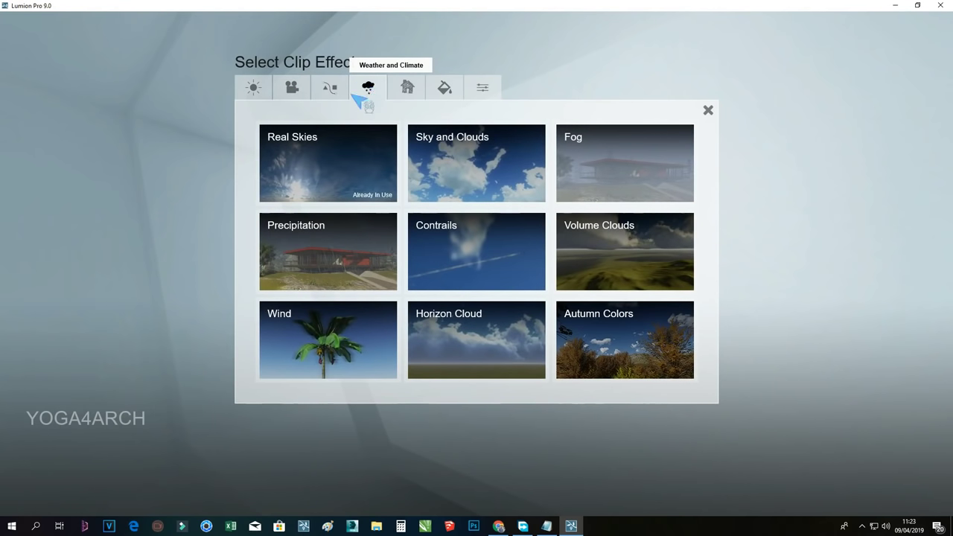
{"action": "left_click", "coordinate": [364, 242]}
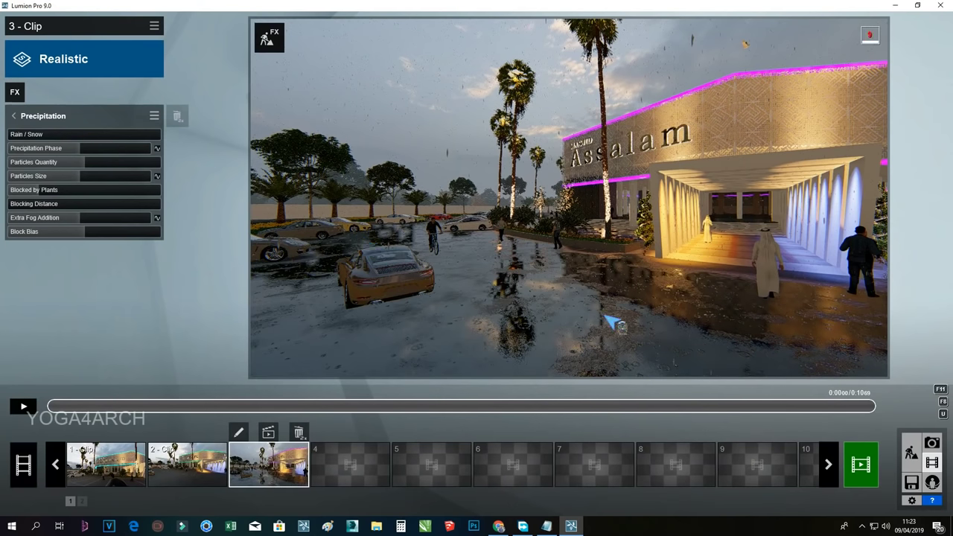
- Set Precipitation Phase to 0.4 and Extra Fog to 0.0, preview clip 3, then start clip slot 4
{"action": "mouse_move", "coordinate": [76, 148]}
{"action": "left_mouse_down"}
{"action": "mouse_move", "coordinate": [134, 150]}
{"action": "mouse_move", "coordinate": [61, 153]}
{"action": "left_mouse_up"}
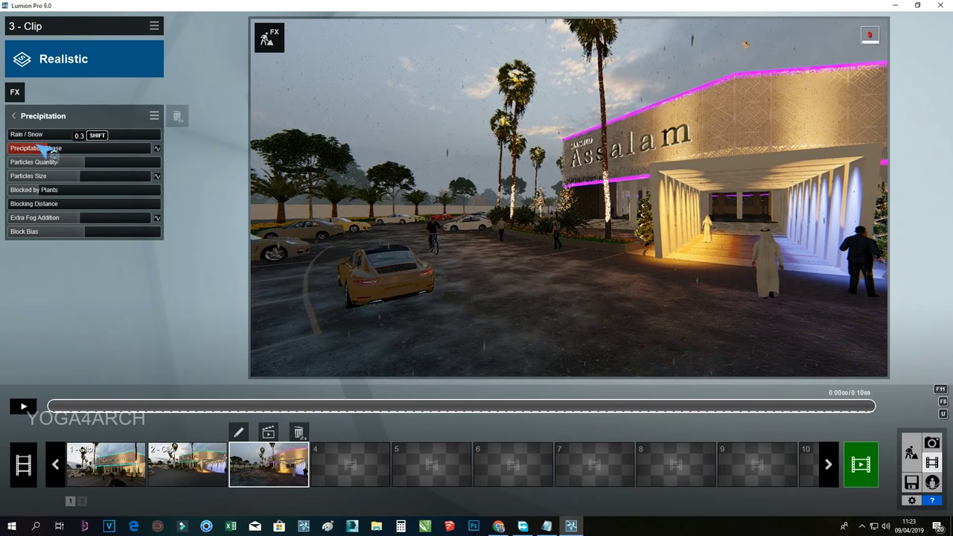
{"action": "mouse_move", "coordinate": [71, 153]}
{"action": "left_mouse_down"}
{"action": "mouse_move", "coordinate": [62, 158]}
{"action": "mouse_move", "coordinate": [132, 156]}
{"action": "mouse_move", "coordinate": [69, 151]}
{"action": "left_mouse_up"}
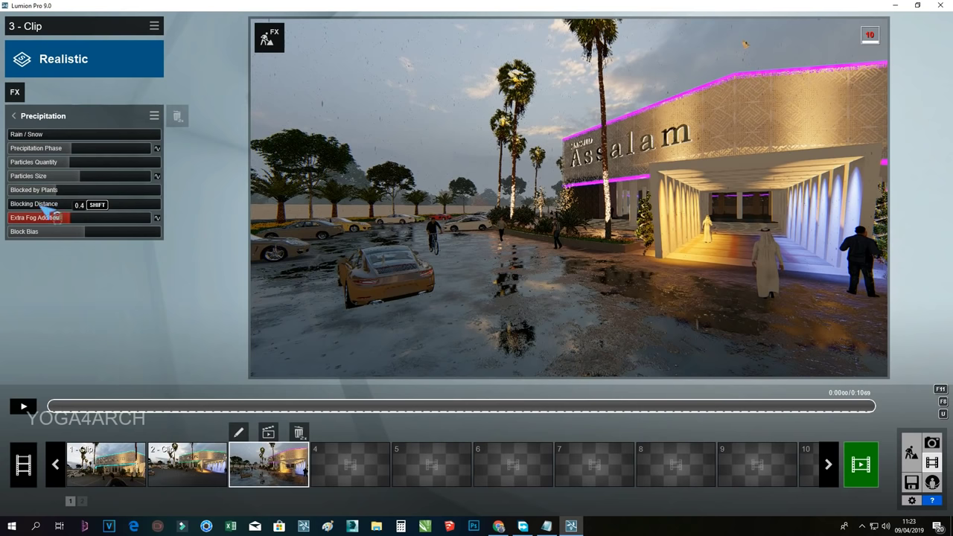
{"action": "left_click_drag", "start_coordinate": [56, 216], "coordinate": [13, 218]}
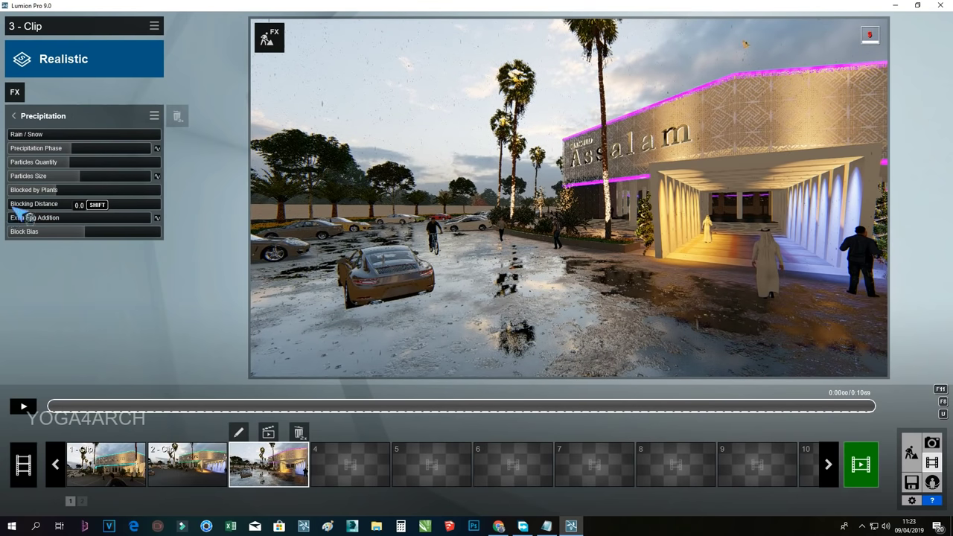
{"action": "left_click", "coordinate": [142, 214]}
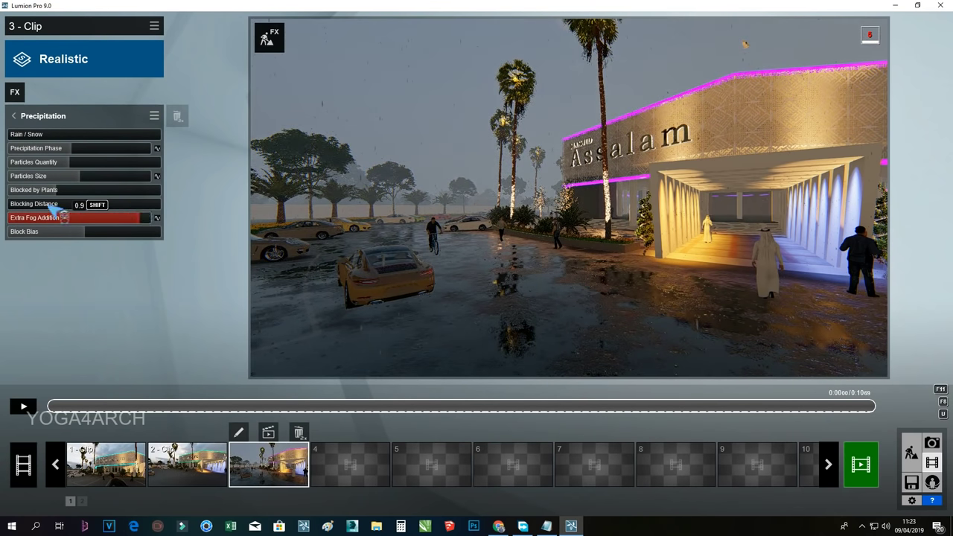
{"action": "left_click_drag", "start_coordinate": [63, 215], "coordinate": [7, 217]}
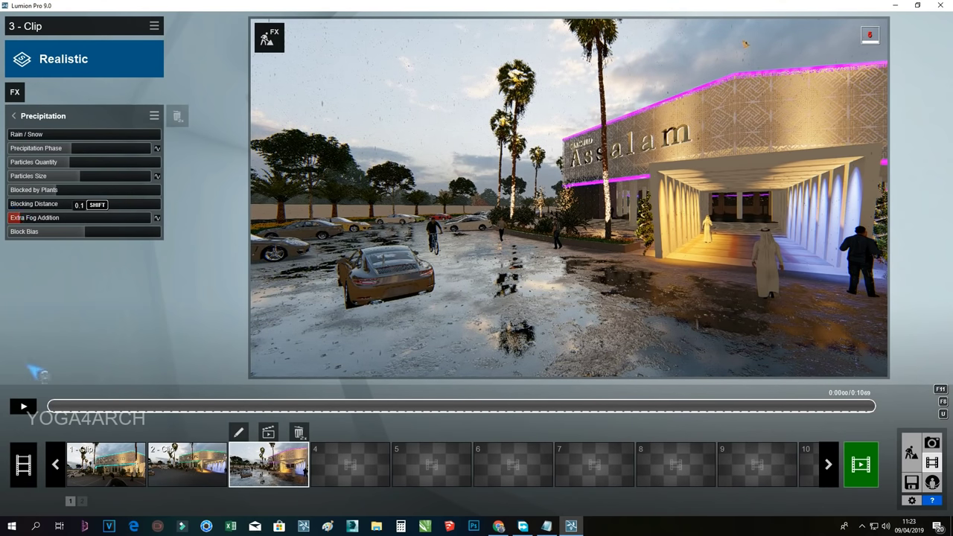
{"action": "left_click", "coordinate": [16, 402]}
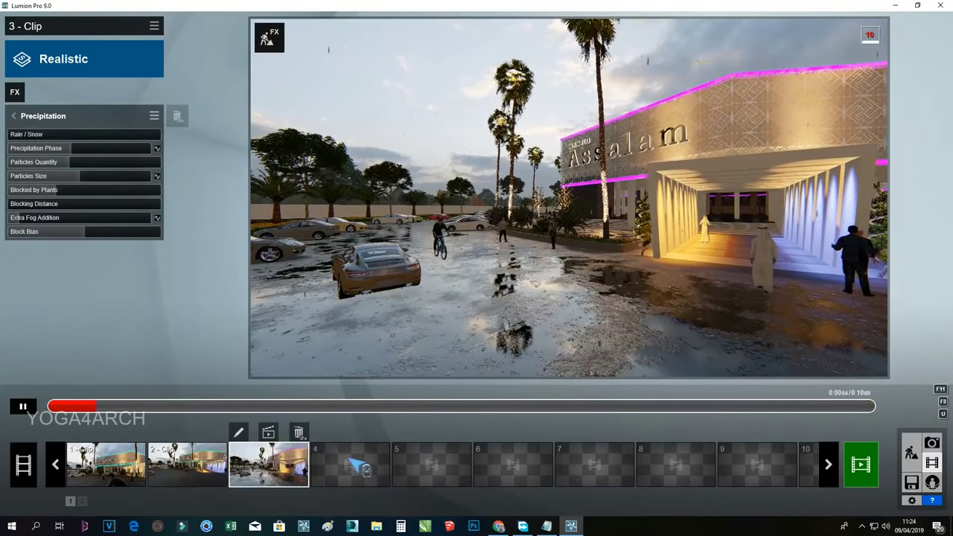
{"action": "left_click", "coordinate": [347, 461]}
- Capture a first camera keyframe looking across the wall and parking lot
{"action": "left_click", "coordinate": [351, 328]}
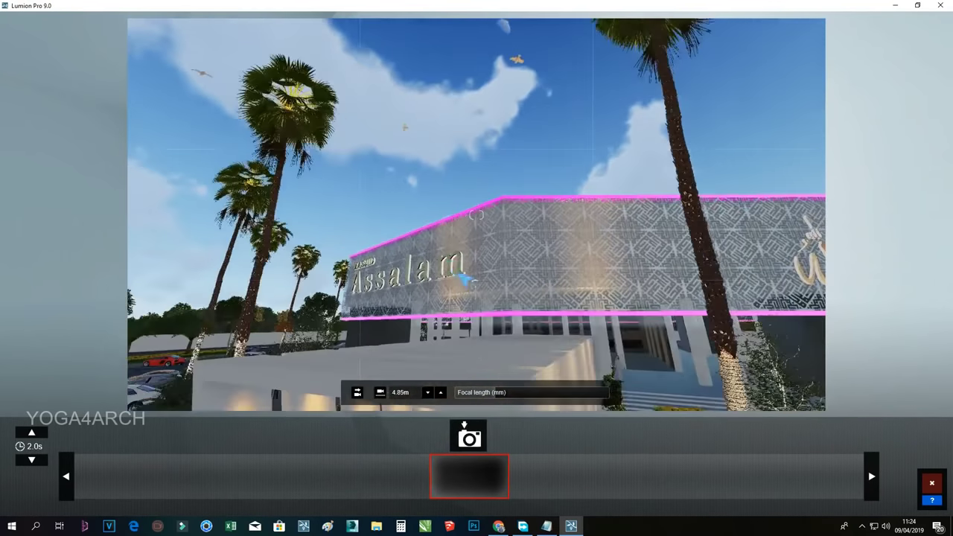
{"action": "mouse_move", "coordinate": [464, 280]}
{"action": "right_mouse_down"}
{"action": "mouse_move", "coordinate": [474, 282]}
{"action": "mouse_move", "coordinate": [398, 321]}
{"action": "right_mouse_up"}
{"action": "right_click_drag", "start_coordinate": [510, 298], "coordinate": [510, 298]}
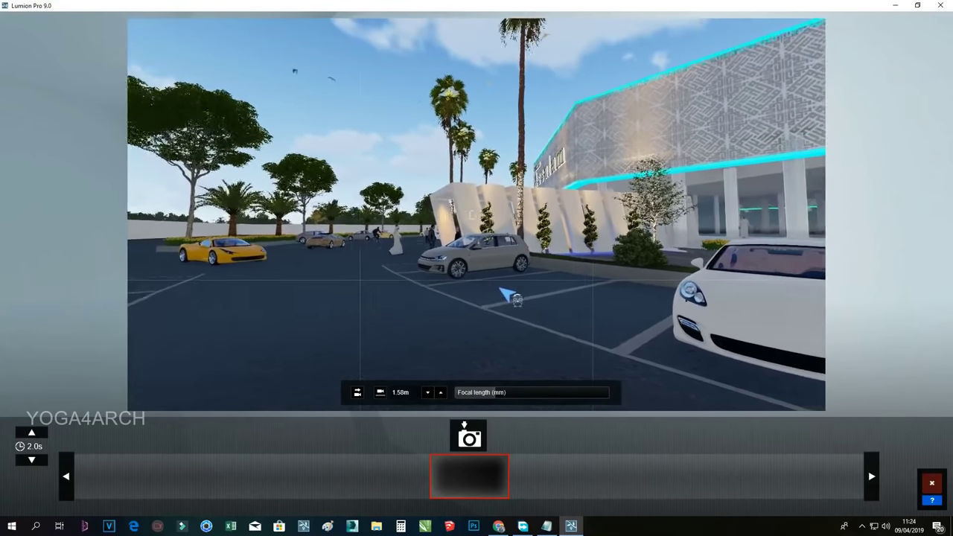
{"action": "left_click", "coordinate": [467, 434]}
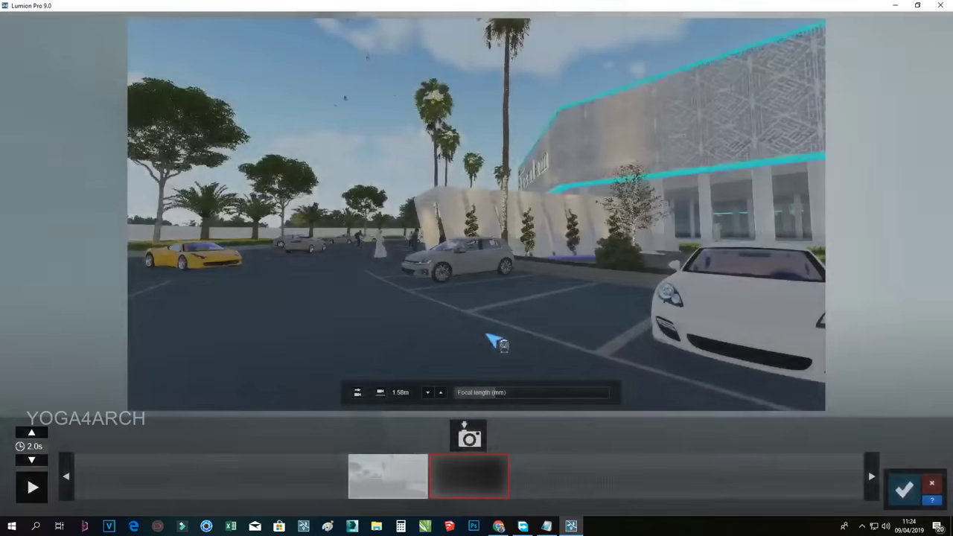
- Capture a second keyframe aimed at the mosque past the white car and confirm the clip
{"action": "right_click_drag", "start_coordinate": [489, 336], "coordinate": [493, 336]}
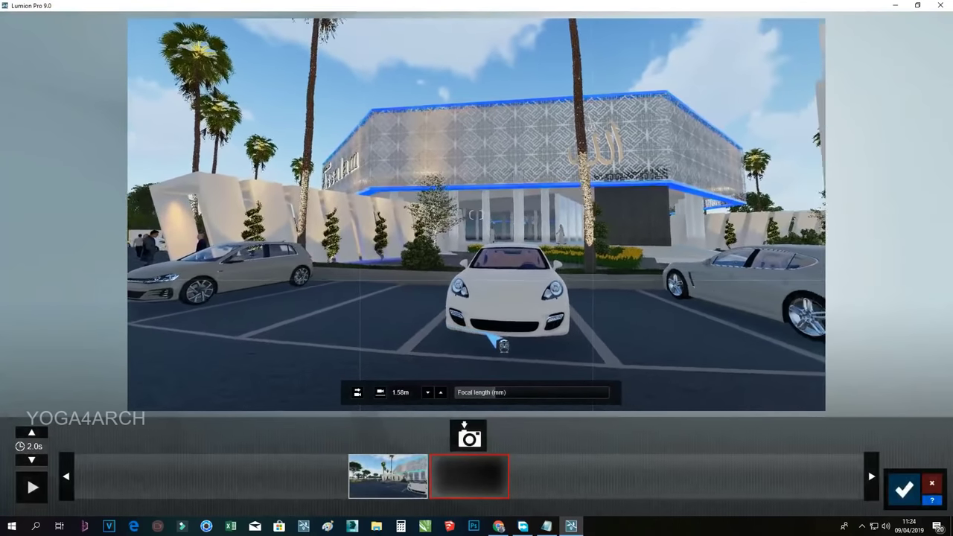
{"action": "right_click_drag", "start_coordinate": [537, 307], "coordinate": [537, 306]}
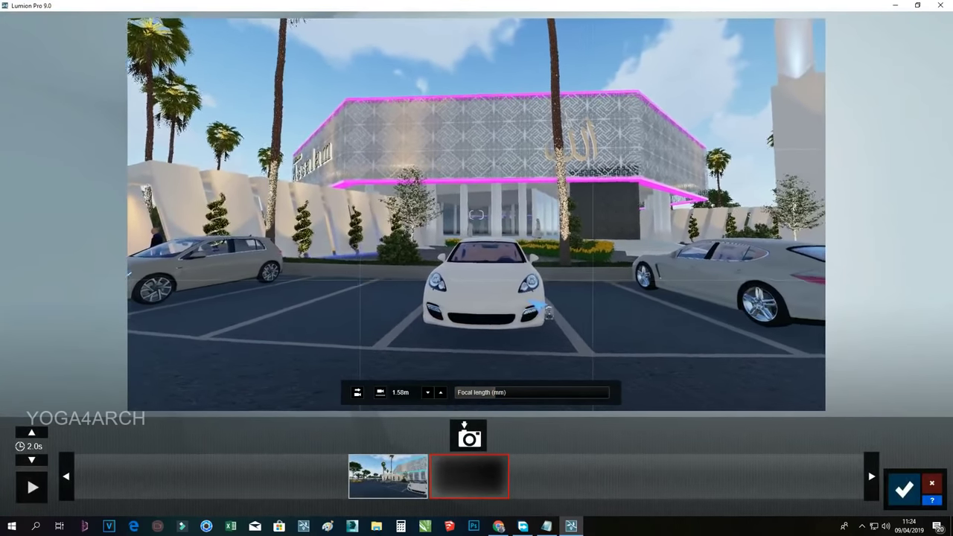
{"action": "left_click", "coordinate": [467, 435]}
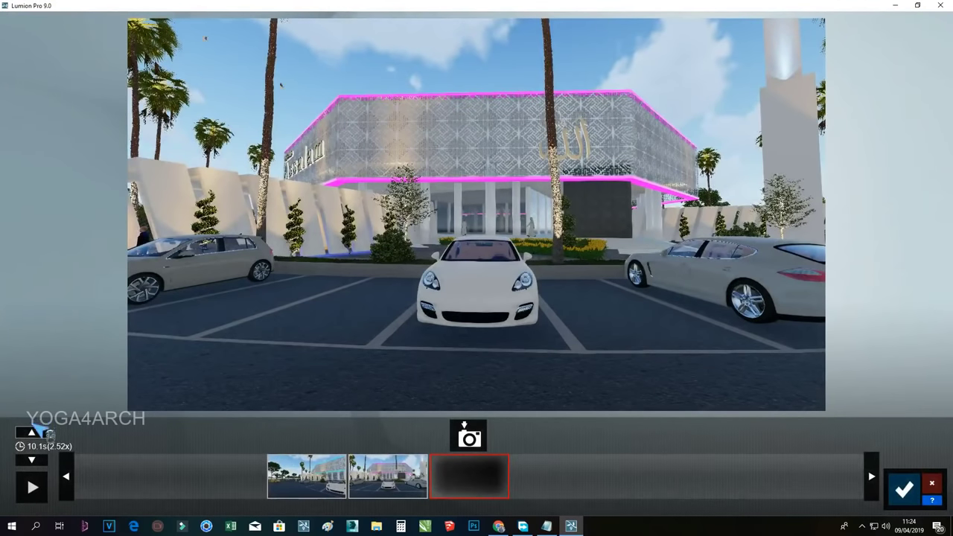
{"action": "left_click", "coordinate": [904, 489]}
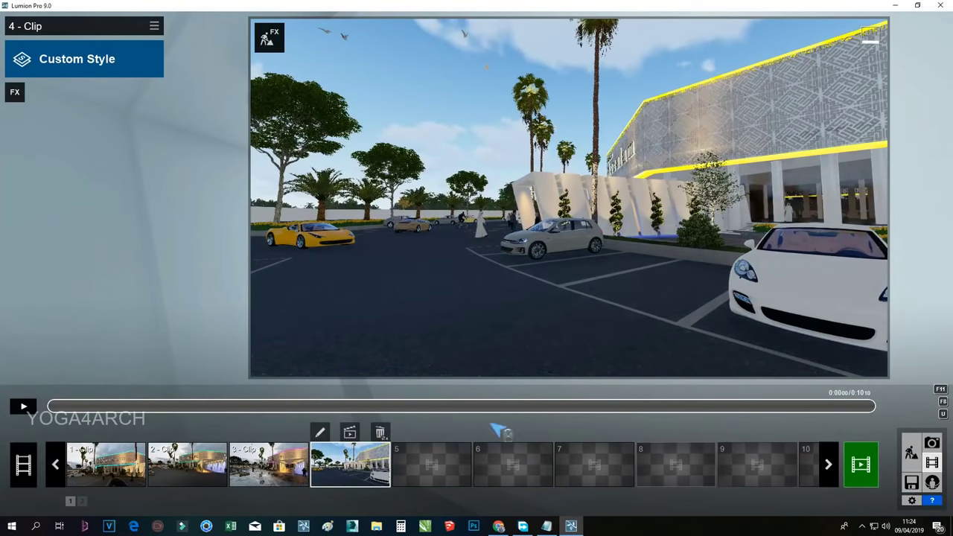
- Copy clip 3's effects via Menu > Edit and paste them onto clip 4
{"action": "left_click", "coordinate": [264, 458]}
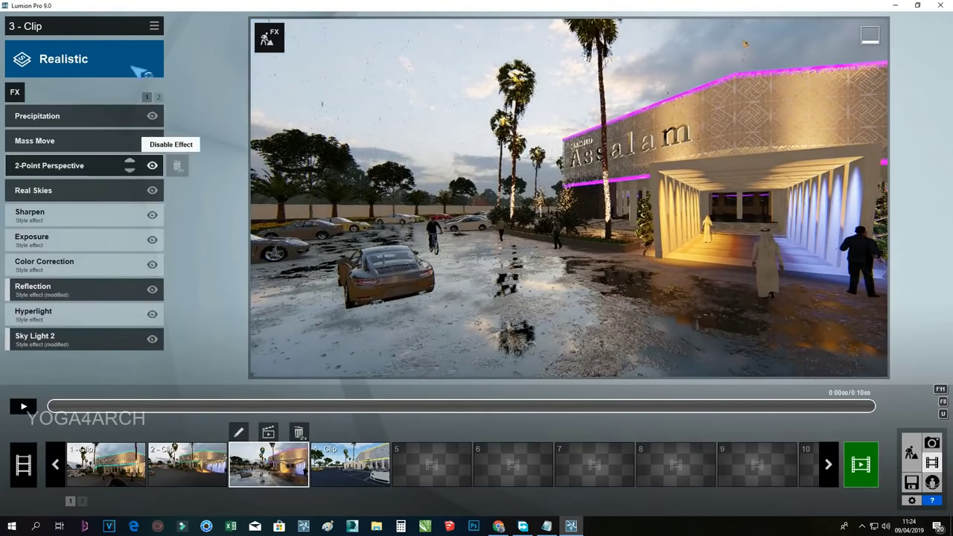
{"action": "left_click", "coordinate": [154, 28]}
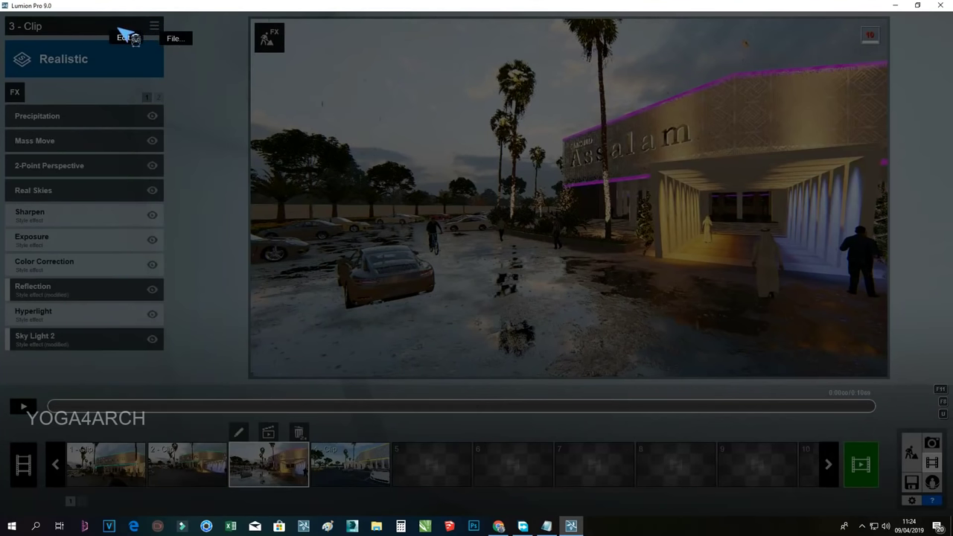
{"action": "left_click", "coordinate": [128, 38]}
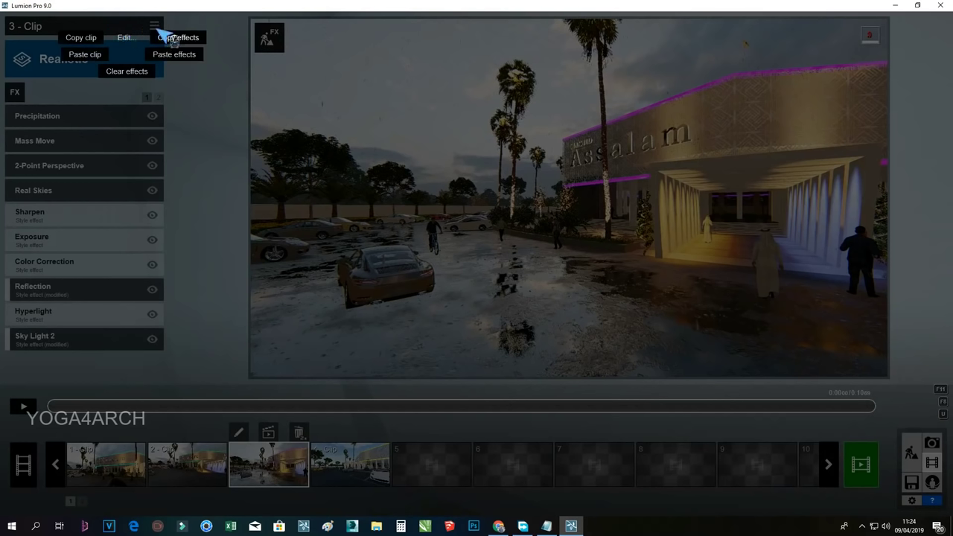
{"action": "left_click", "coordinate": [173, 38]}
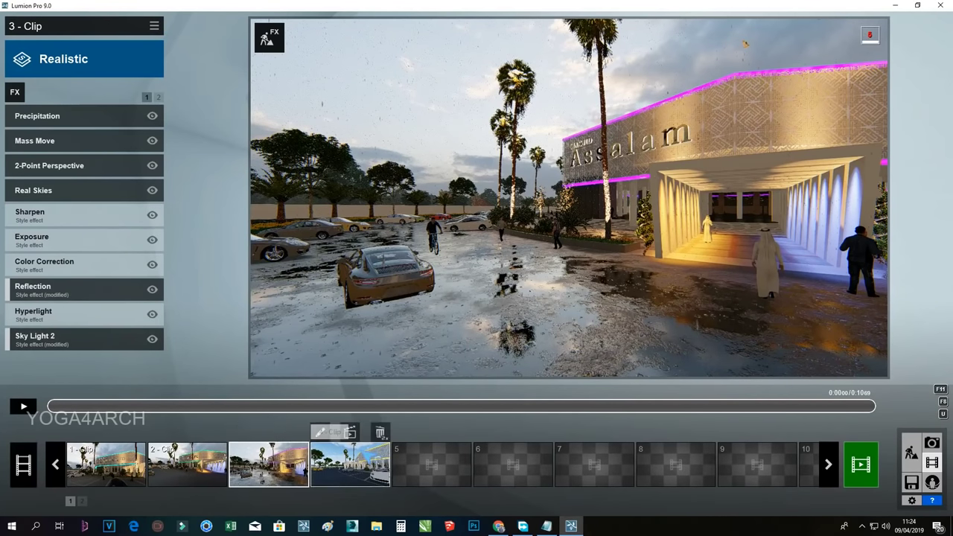
{"action": "left_click", "coordinate": [372, 454]}
{"action": "left_click", "coordinate": [153, 24]}
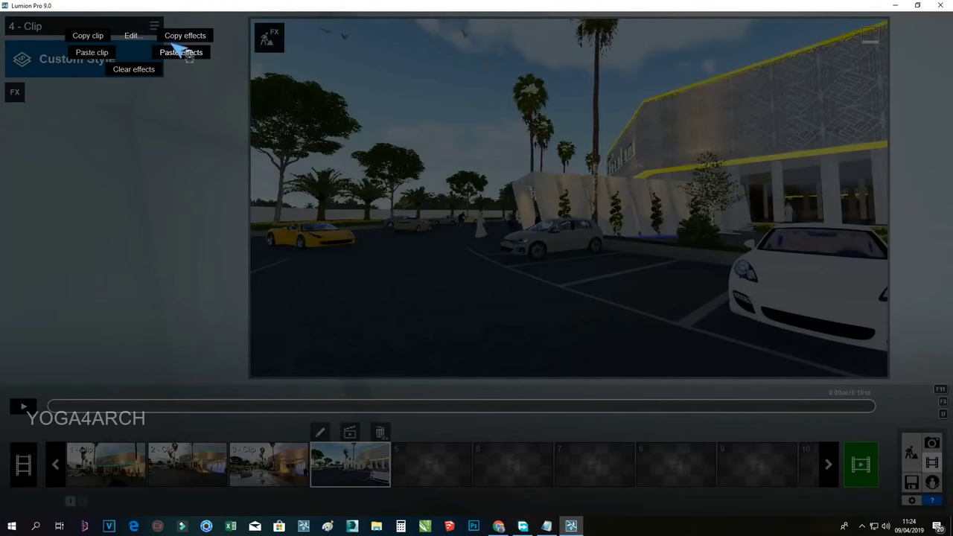
{"action": "left_click", "coordinate": [180, 50]}
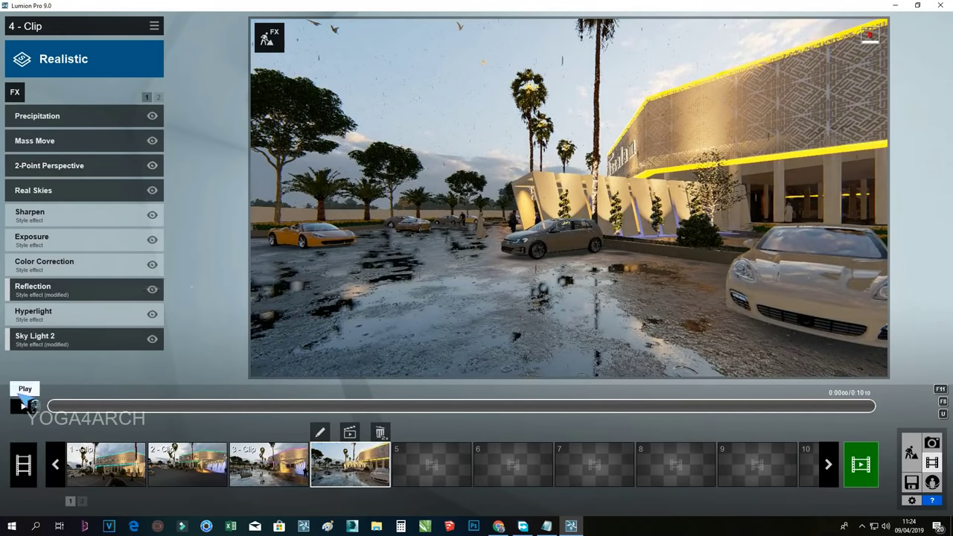
- Play clip 4's rainy preview
{"action": "left_click", "coordinate": [24, 405]}
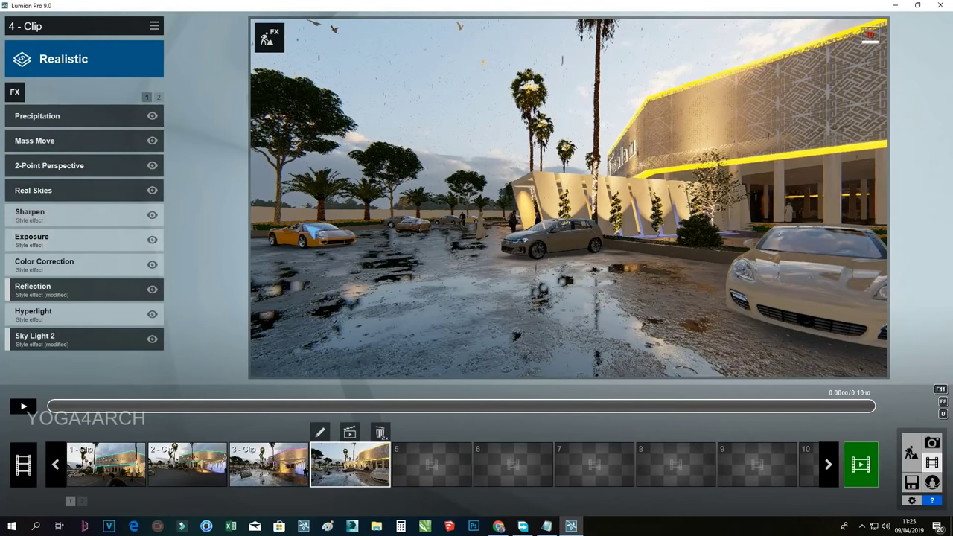
- Edit Mass Move and draw a path for the yellow car up the parking-lot road
{"action": "left_click", "coordinate": [81, 140]}
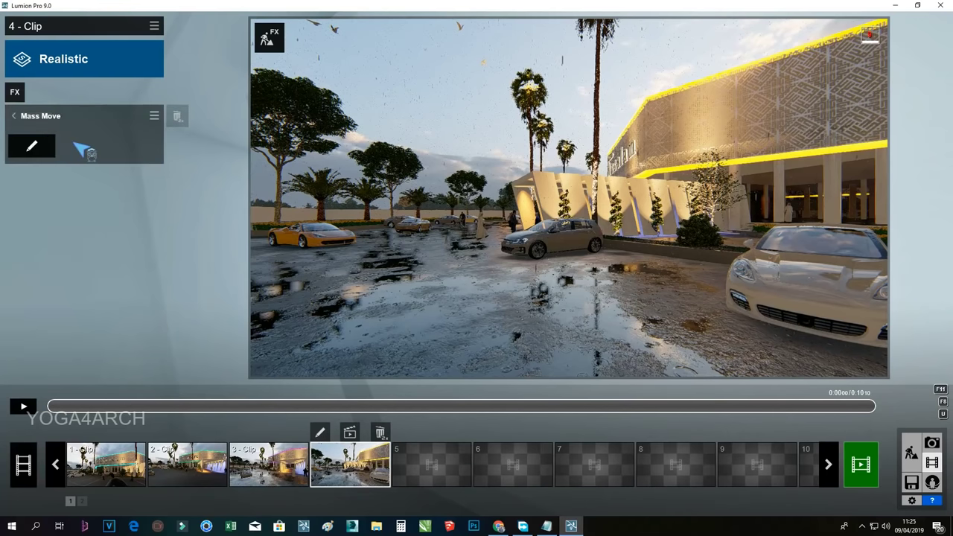
{"action": "left_click", "coordinate": [31, 145]}
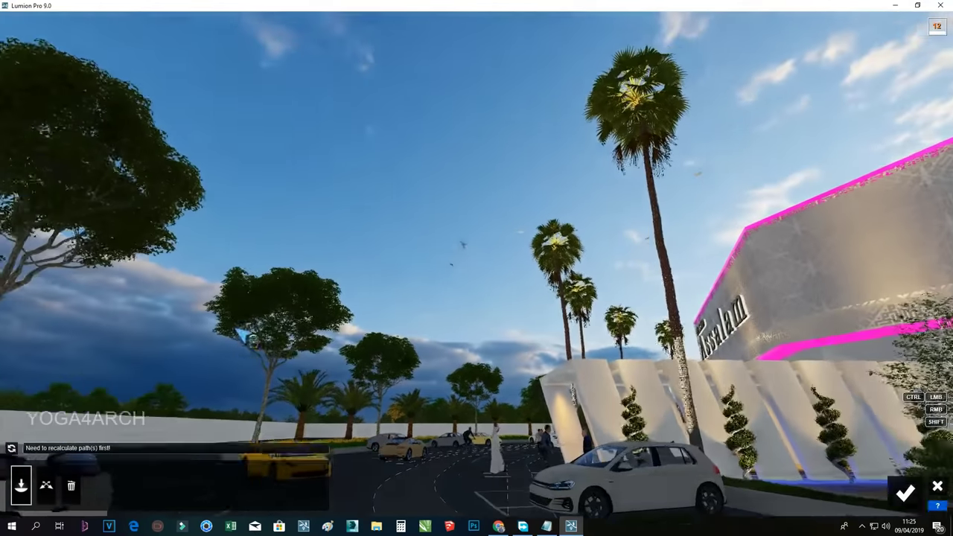
{"action": "right_click_drag", "start_coordinate": [253, 340], "coordinate": [251, 340]}
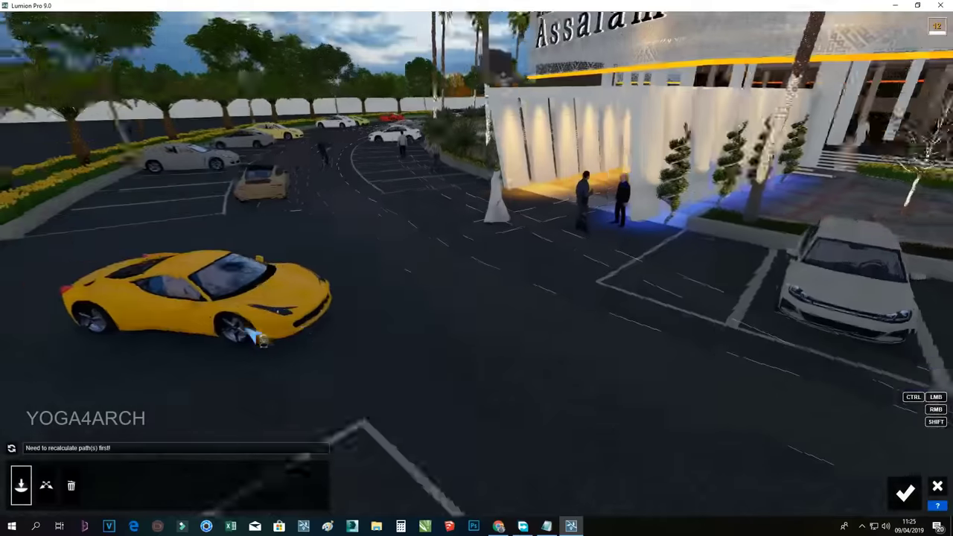
{"action": "key", "text": "s"}
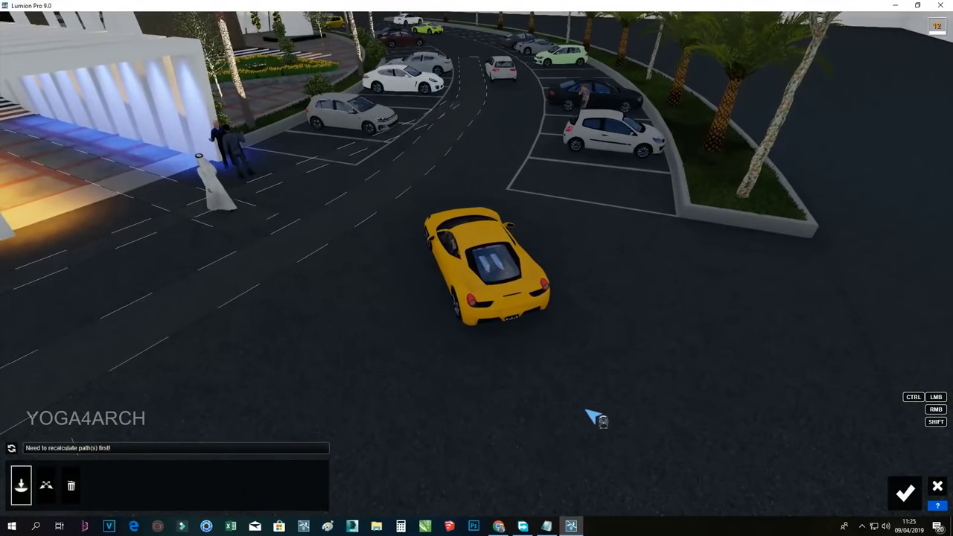
{"action": "left_click", "coordinate": [607, 397]}
{"action": "left_click", "coordinate": [452, 216]}
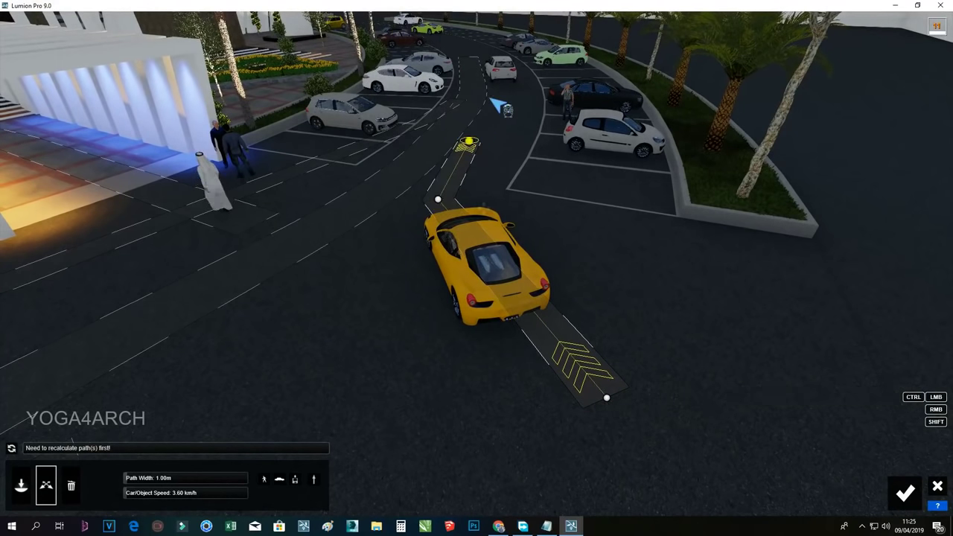
{"action": "left_click", "coordinate": [497, 75], "text": "ctrl"}
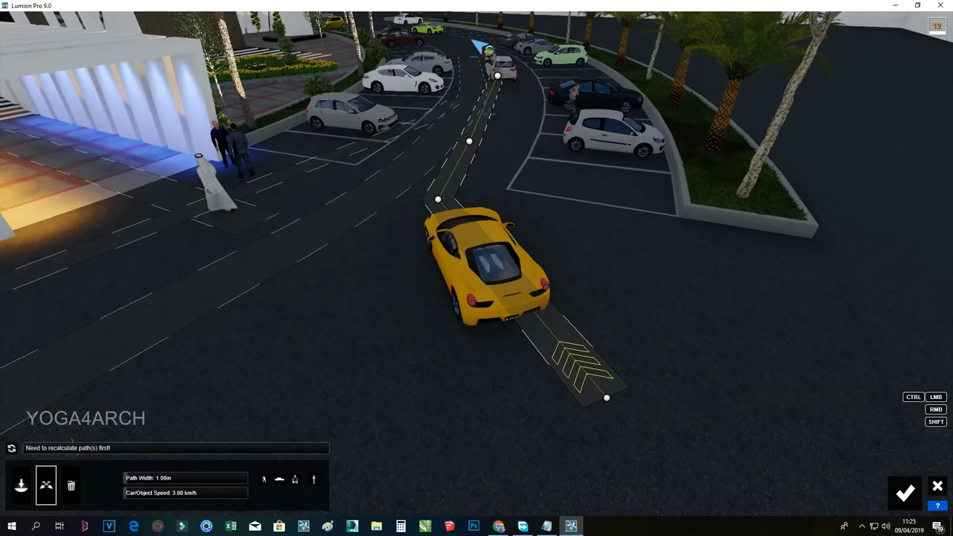
{"action": "right_click_drag", "start_coordinate": [487, 47], "coordinate": [456, 41]}
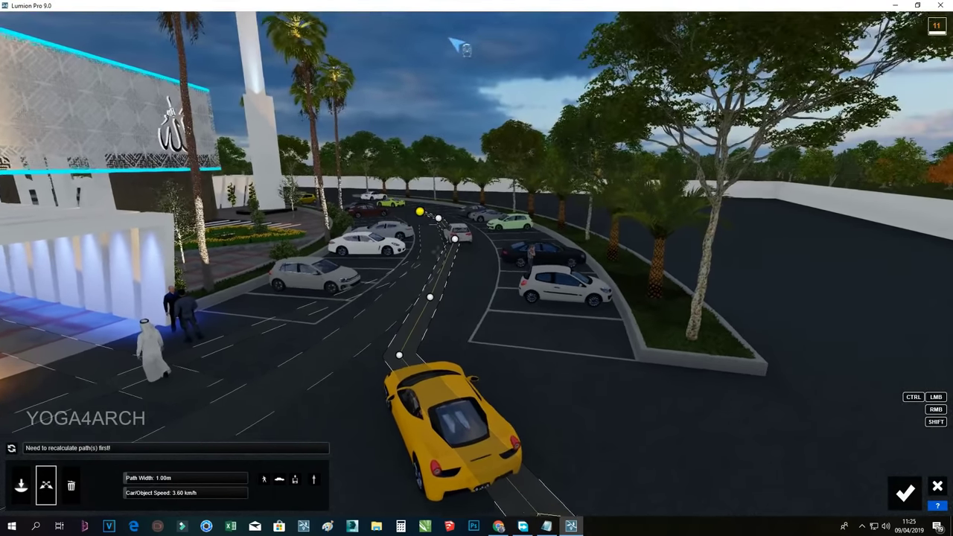
{"action": "key", "text": "w"}
{"action": "key", "text": "s"}
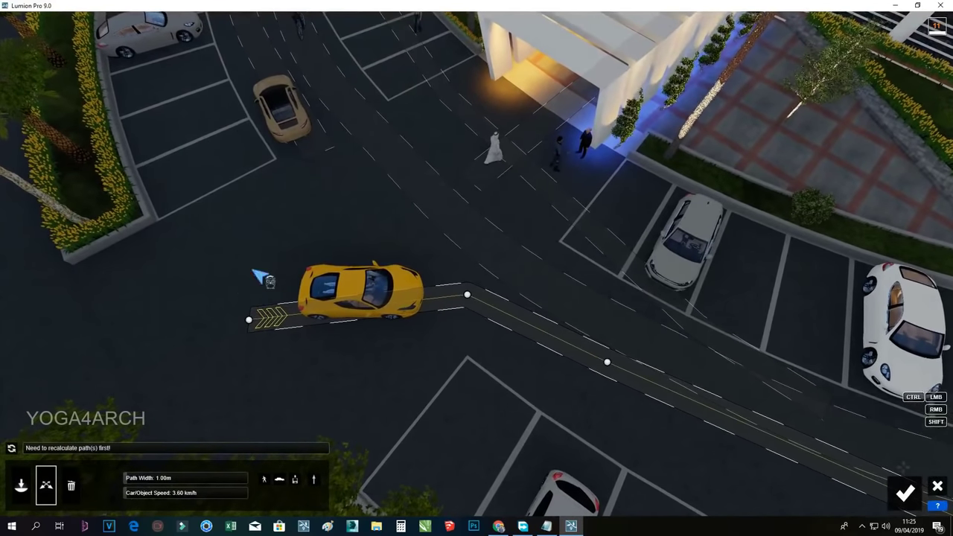
- Extend the path's start behind the car, adjust a corner node, and play the drive at 8.74 km/h
{"action": "left_click_drag", "start_coordinate": [243, 305], "coordinate": [246, 292]}
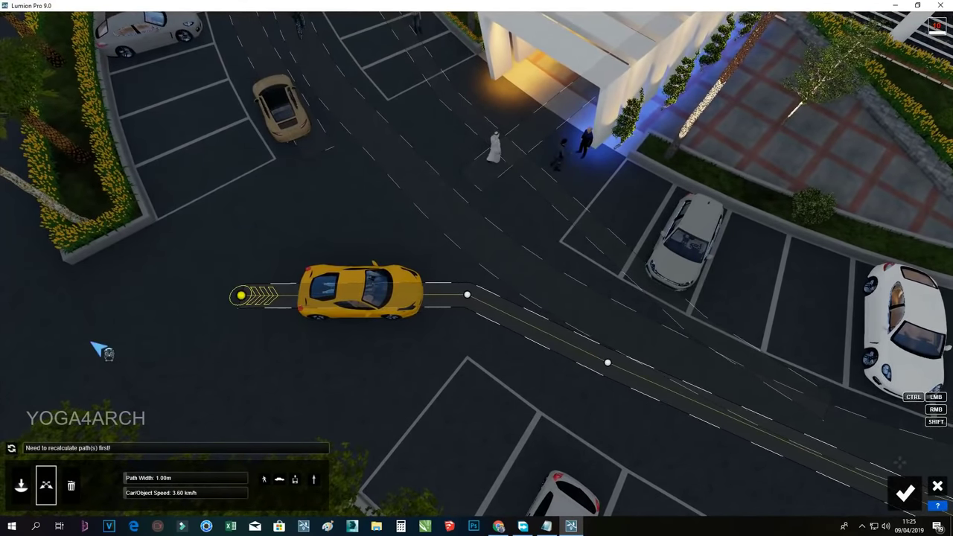
{"action": "left_click", "coordinate": [96, 347]}
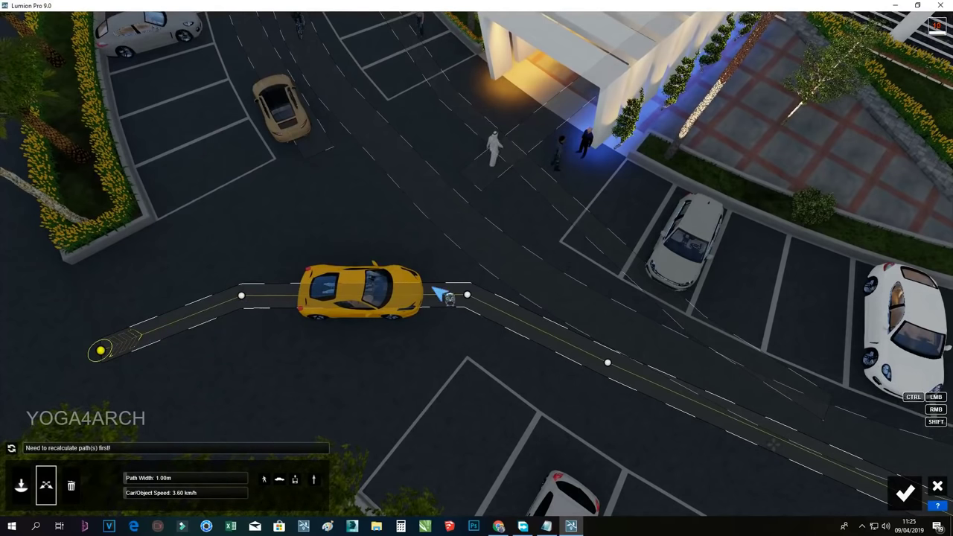
{"action": "left_click", "coordinate": [460, 293]}
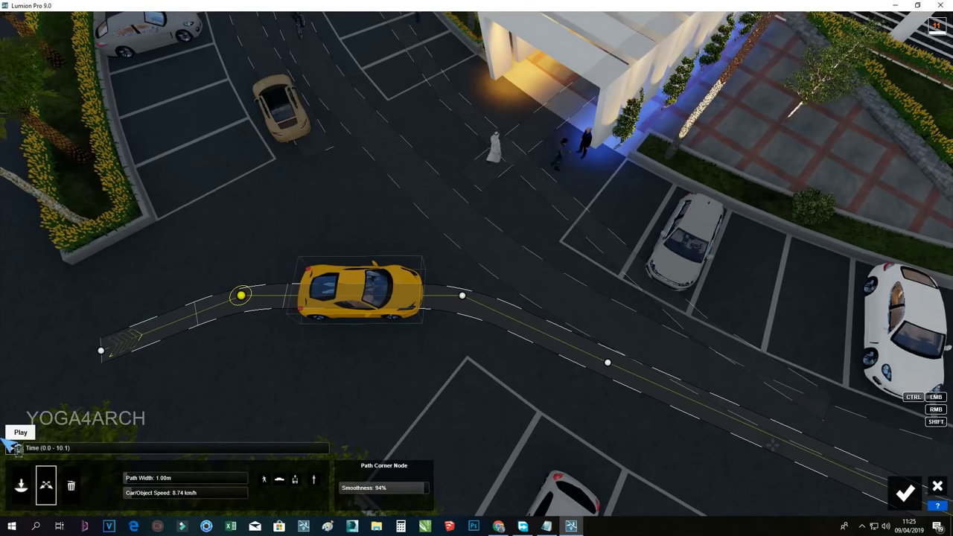
{"action": "left_click", "coordinate": [15, 447]}
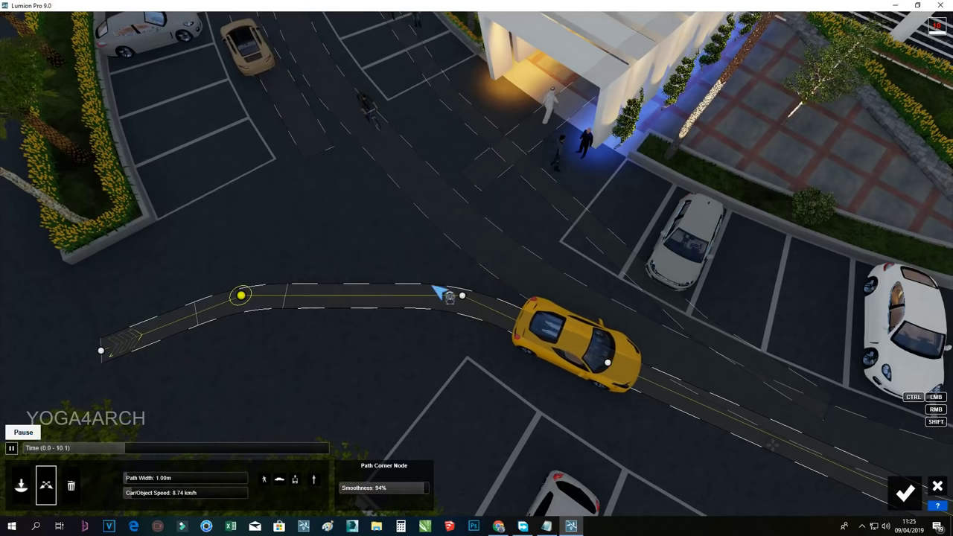
{"action": "right_click_drag", "start_coordinate": [449, 296], "coordinate": [469, 296]}
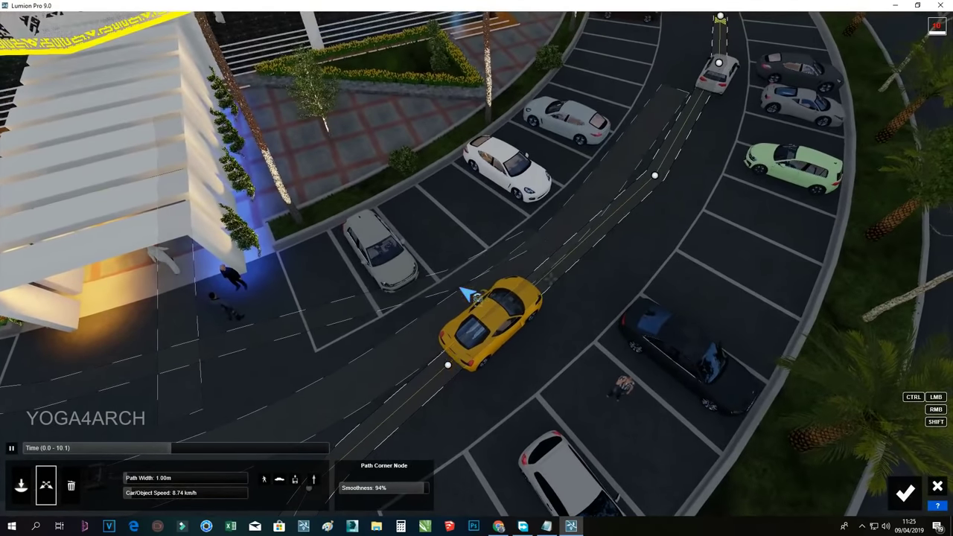
{"action": "scroll", "coordinate": [469, 296], "scroll_direction": "down", "scroll_amount": 5}
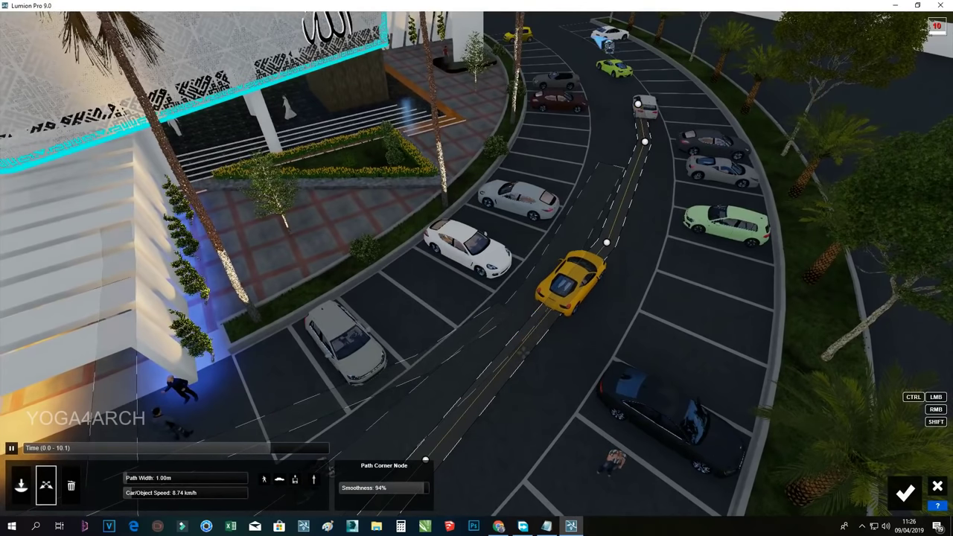
- Move another corner node to reshape the road curve, then confirm the car path
{"action": "left_click", "coordinate": [541, 266]}
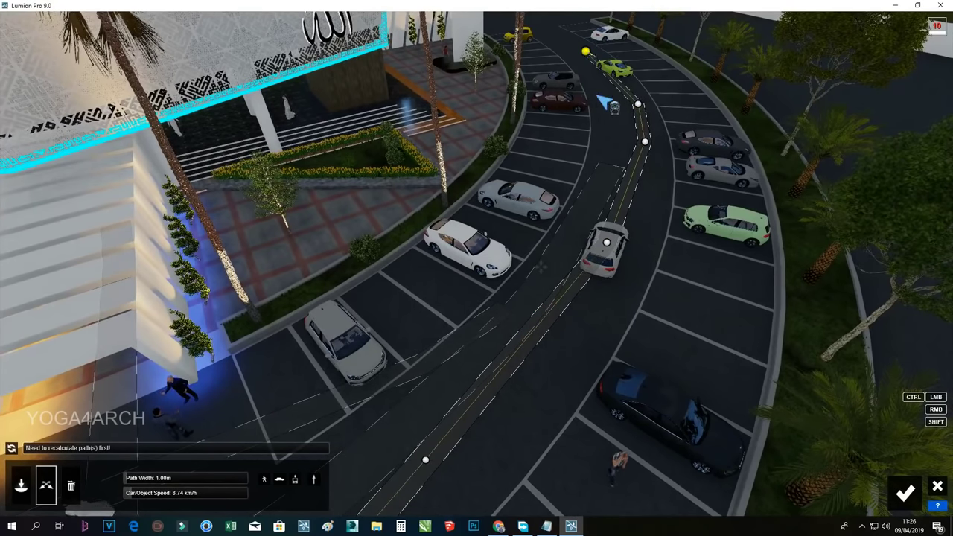
{"action": "left_click", "coordinate": [425, 459]}
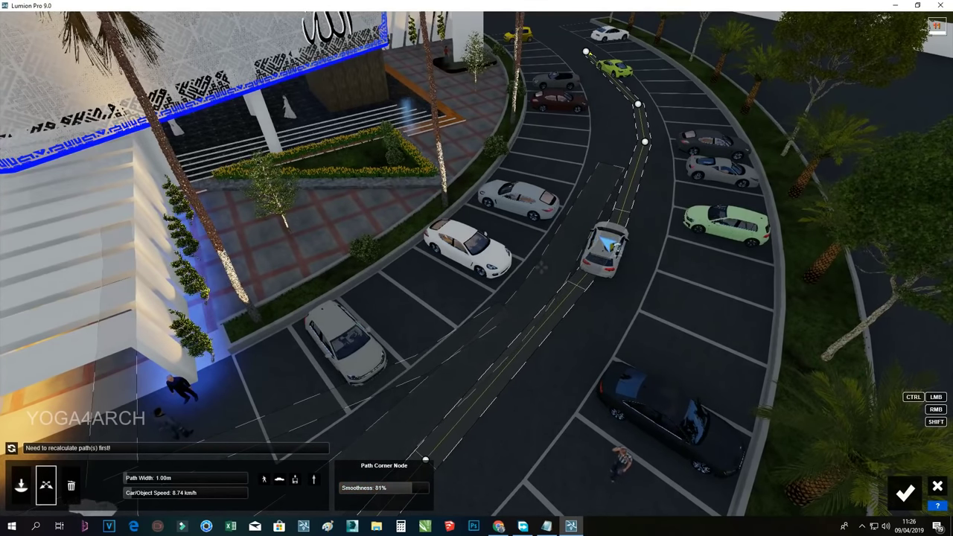
{"action": "scroll", "coordinate": [557, 283], "scroll_direction": "up", "scroll_amount": 5}
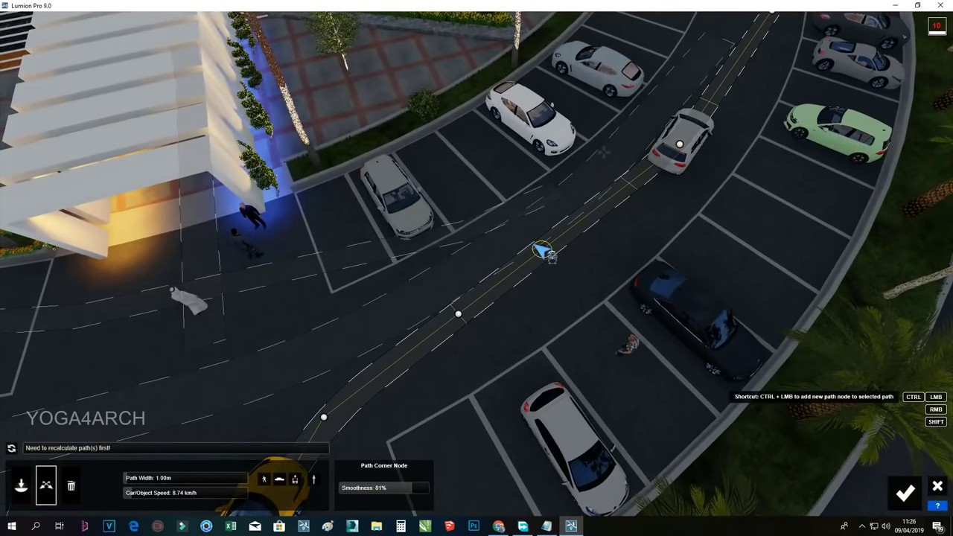
{"action": "left_click_drag", "start_coordinate": [542, 250], "coordinate": [564, 257]}
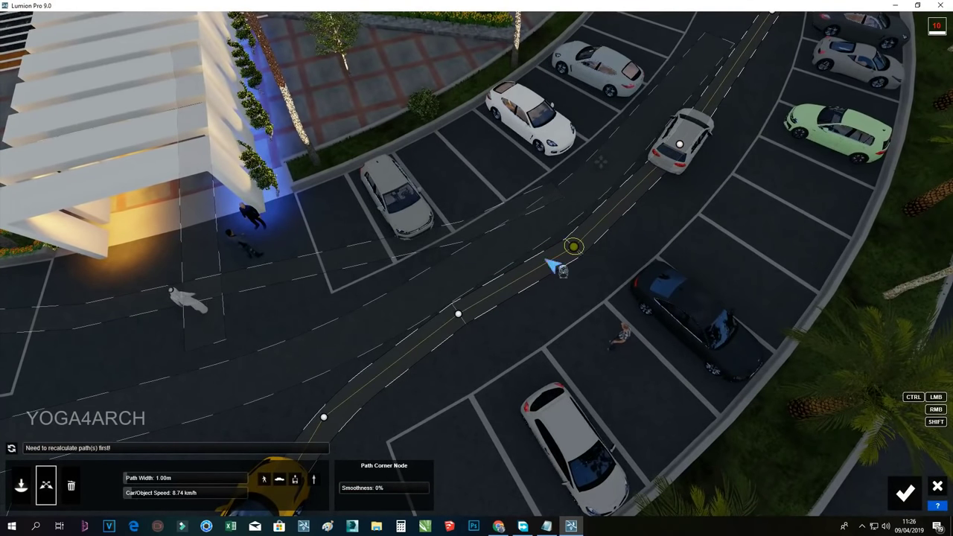
{"action": "left_click_drag", "start_coordinate": [453, 320], "coordinate": [442, 340]}
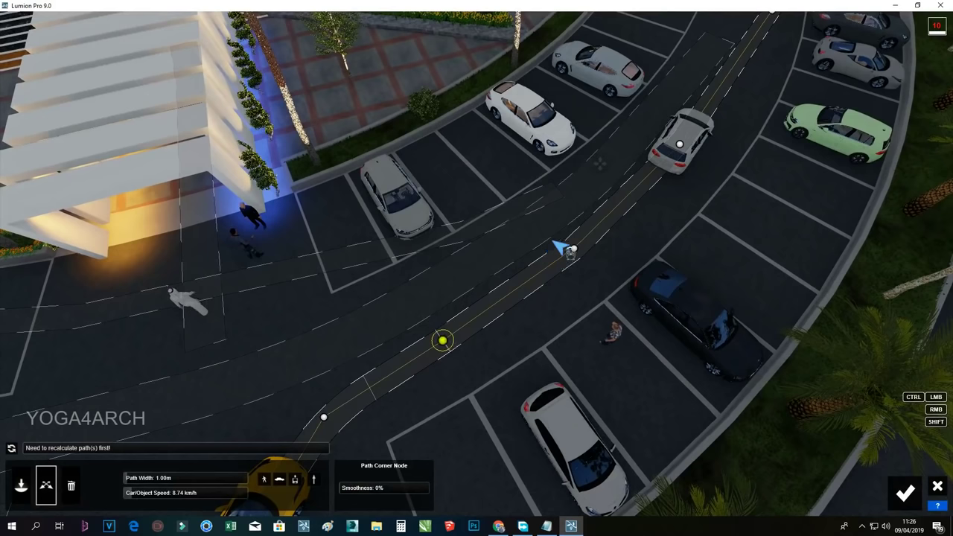
{"action": "mouse_move", "coordinate": [627, 180]}
{"action": "right_mouse_down"}
{"action": "mouse_move", "coordinate": [617, 196]}
{"action": "mouse_move", "coordinate": [574, 137]}
{"action": "right_mouse_up"}
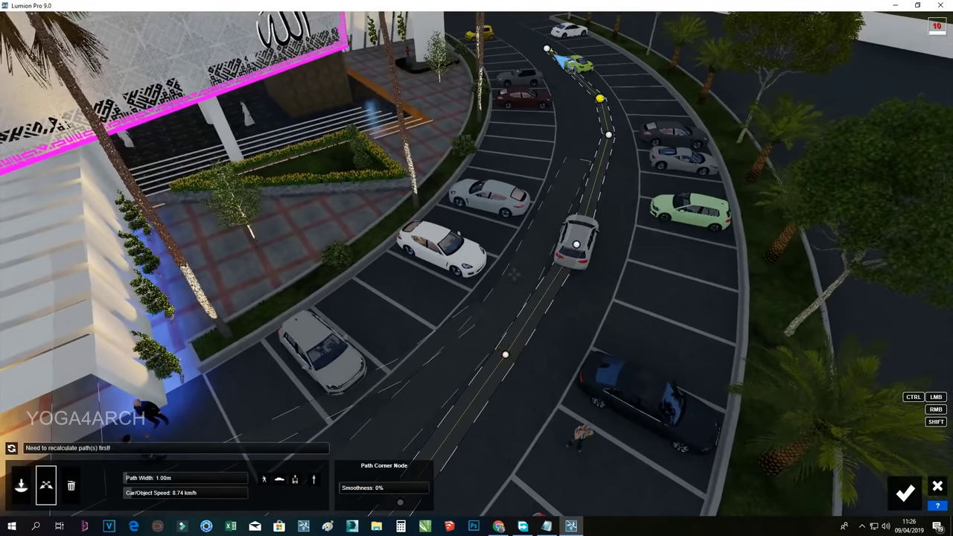
{"action": "left_click", "coordinate": [513, 273]}
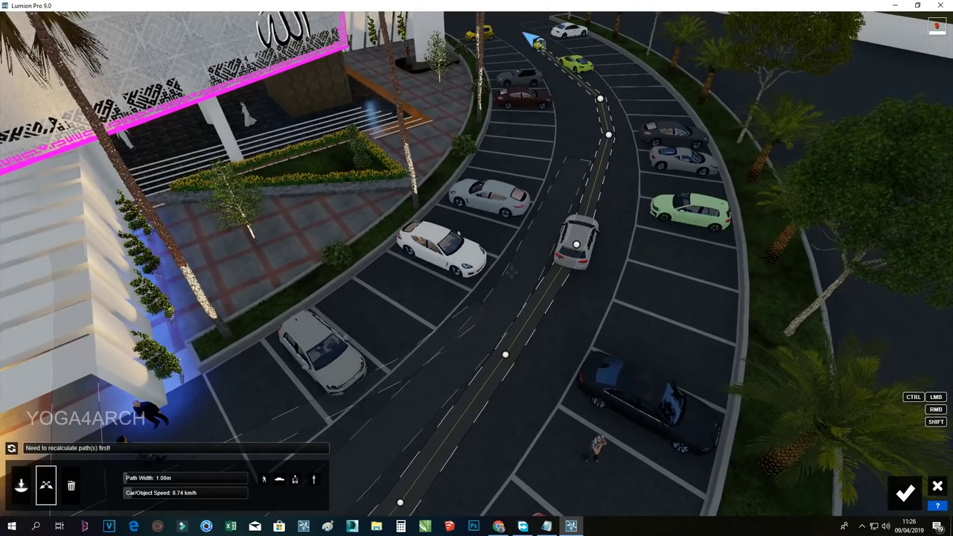
{"action": "mouse_move", "coordinate": [591, 146]}
{"action": "right_mouse_down"}
{"action": "mouse_move", "coordinate": [574, 153]}
{"action": "mouse_move", "coordinate": [503, 283]}
{"action": "right_mouse_up"}
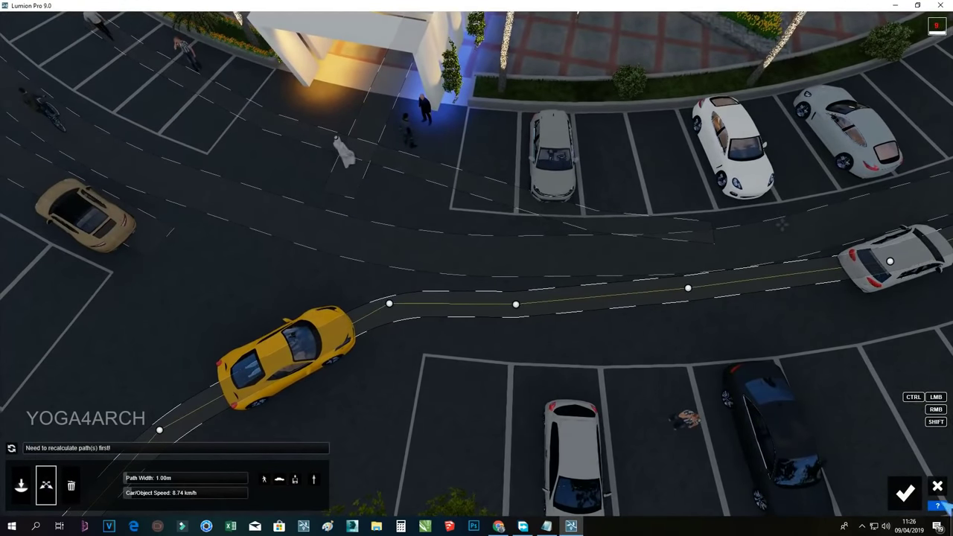
{"action": "left_click", "coordinate": [906, 489]}
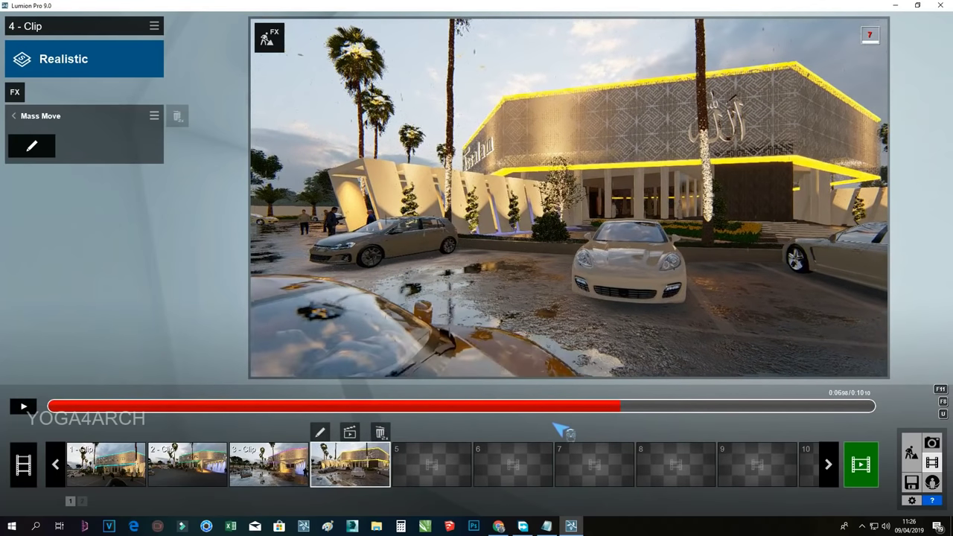
- Rewind clip 4's preview to an earlier moment
{"action": "left_click_drag", "start_coordinate": [610, 430], "coordinate": [436, 424]}
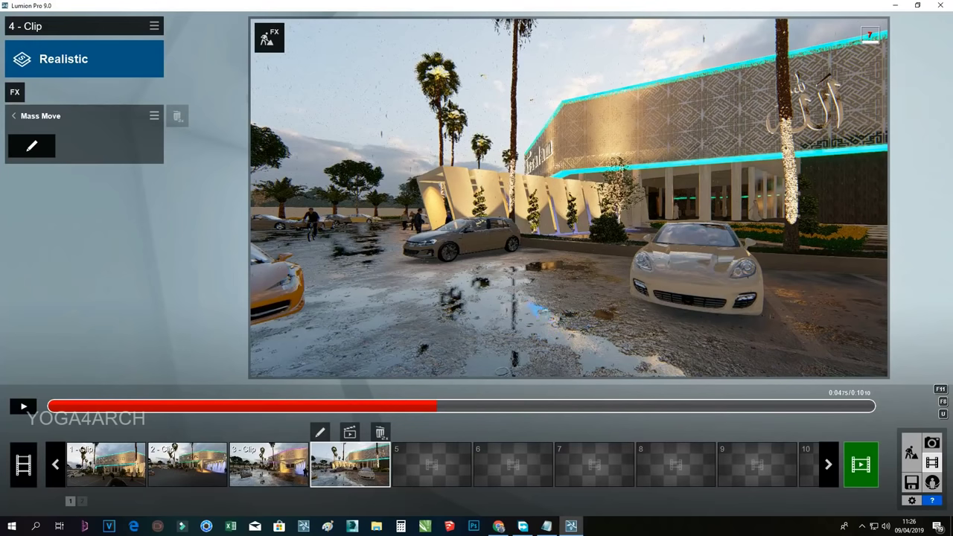
- Open clip 4's Precipitation settings and adjust the rain amount and precipitation phase
{"action": "left_click", "coordinate": [9, 108]}
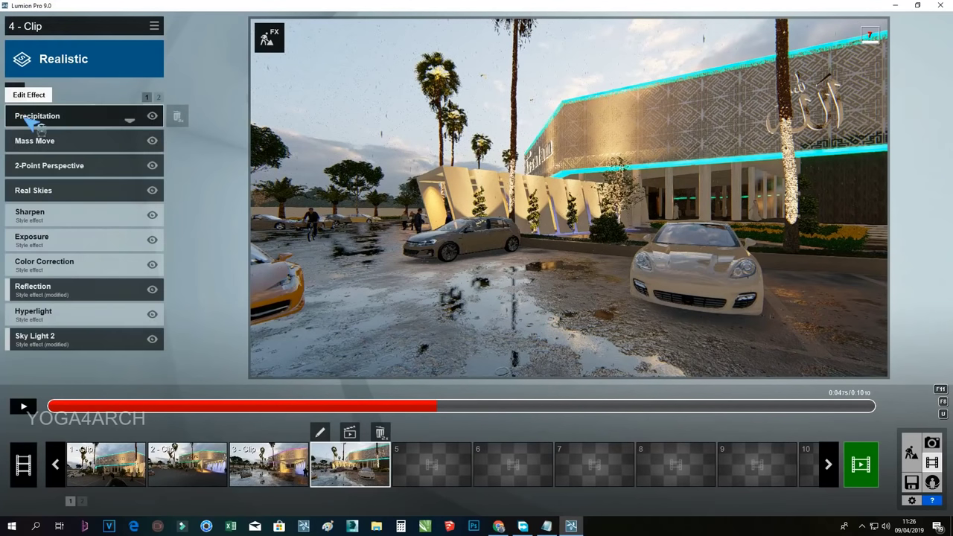
{"action": "left_click", "coordinate": [60, 114]}
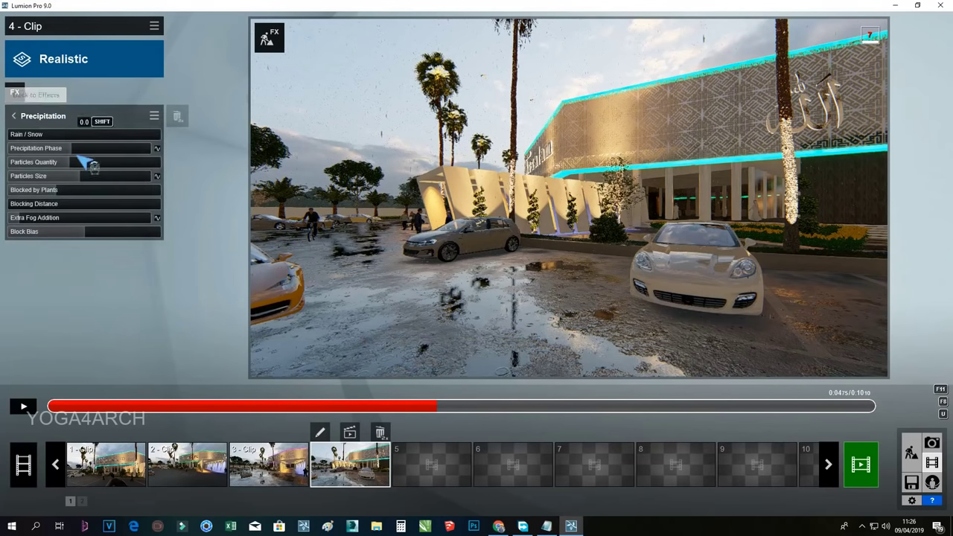
{"action": "mouse_move", "coordinate": [46, 144]}
{"action": "left_mouse_down"}
{"action": "mouse_move", "coordinate": [31, 141]}
{"action": "mouse_move", "coordinate": [70, 148]}
{"action": "left_mouse_up"}
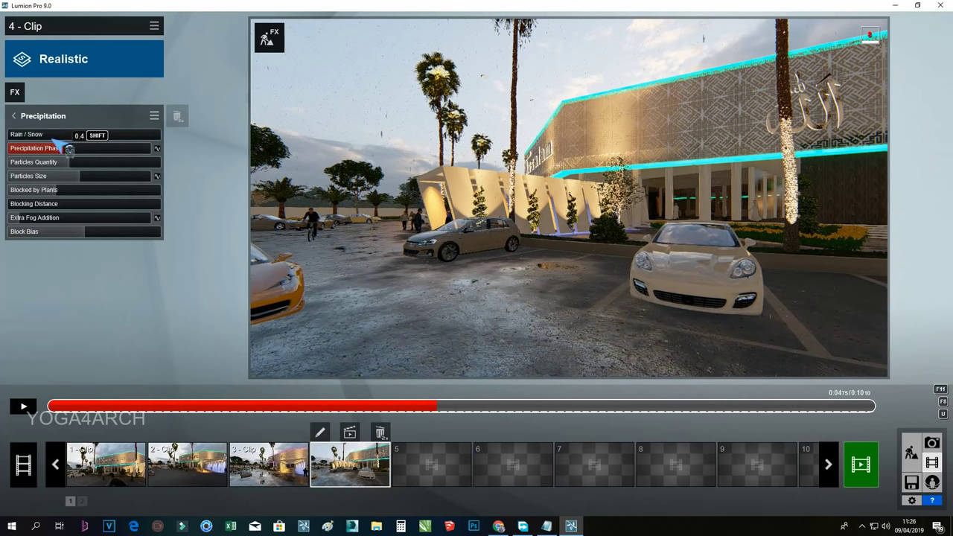
{"action": "left_click_drag", "start_coordinate": [91, 150], "coordinate": [199, 156]}
{"action": "left_click_drag", "start_coordinate": [121, 150], "coordinate": [58, 144]}
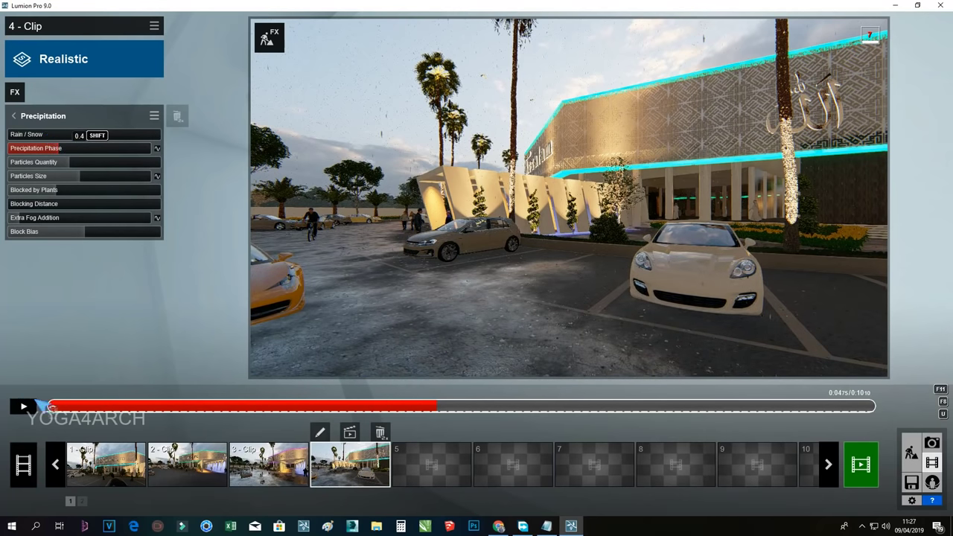
- Raise the precipitation phase for wetter ground and preview the clip from about 7.5 s
{"action": "left_click_drag", "start_coordinate": [65, 396], "coordinate": [328, 414]}
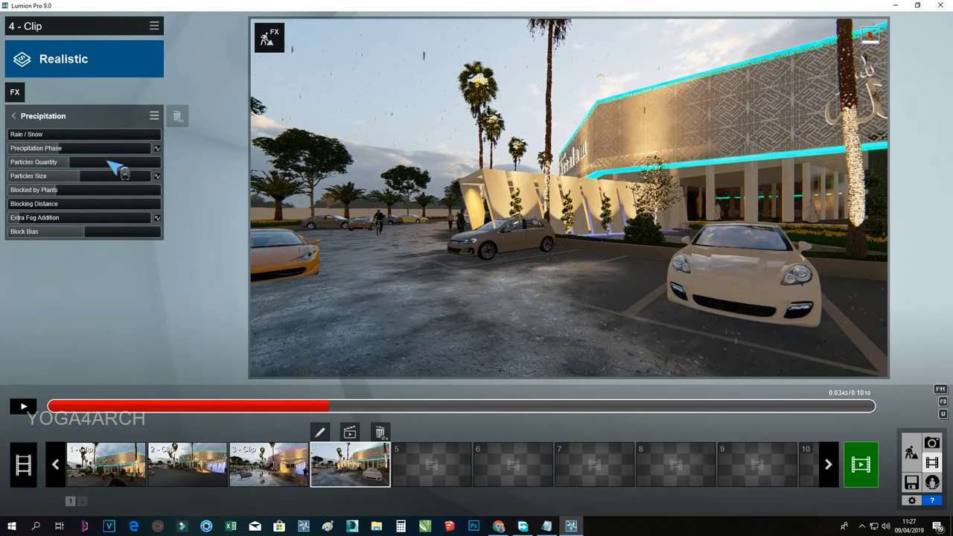
{"action": "left_click_drag", "start_coordinate": [67, 150], "coordinate": [71, 151]}
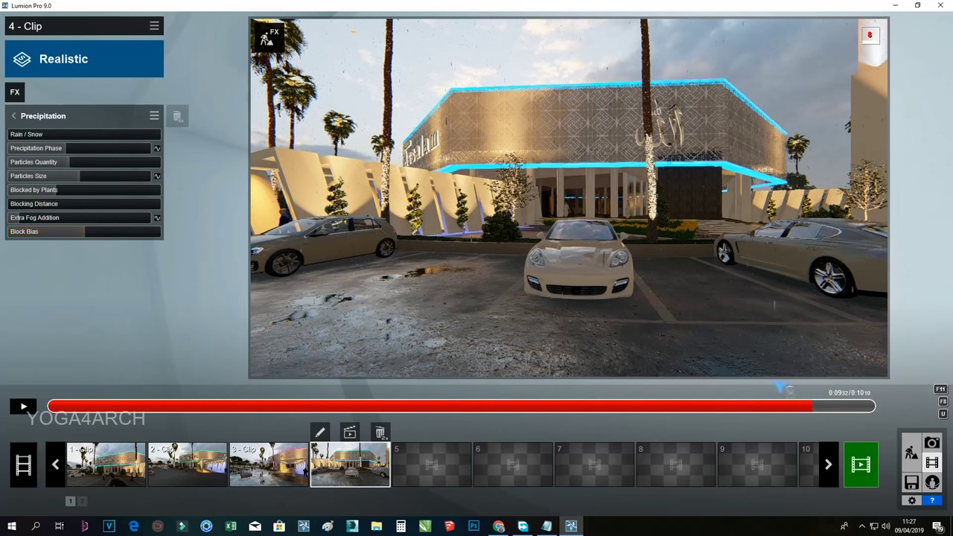
{"action": "mouse_move", "coordinate": [565, 408]}
{"action": "left_mouse_down"}
{"action": "mouse_move", "coordinate": [133, 385]}
{"action": "mouse_move", "coordinate": [588, 418]}
{"action": "mouse_move", "coordinate": [944, 414]}
{"action": "left_mouse_up"}
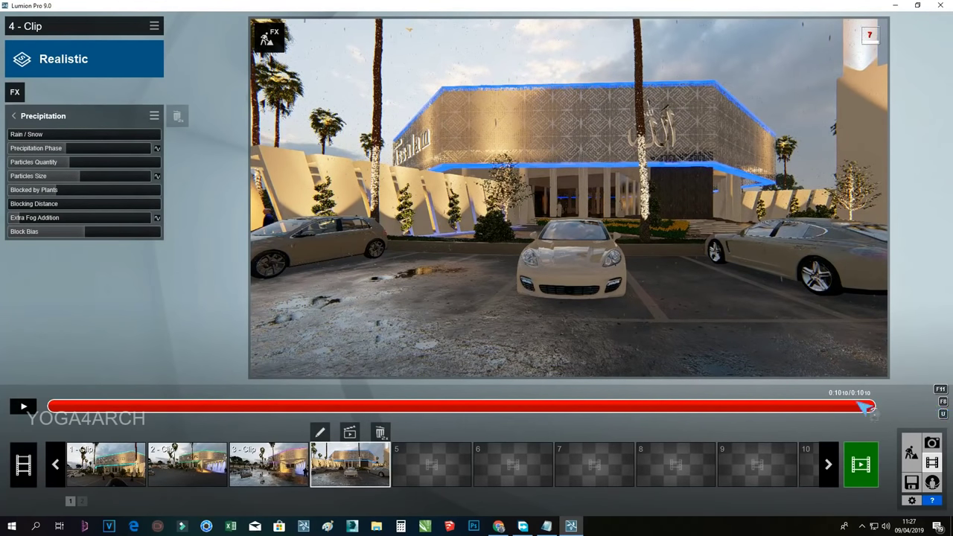
{"action": "left_click", "coordinate": [676, 402]}
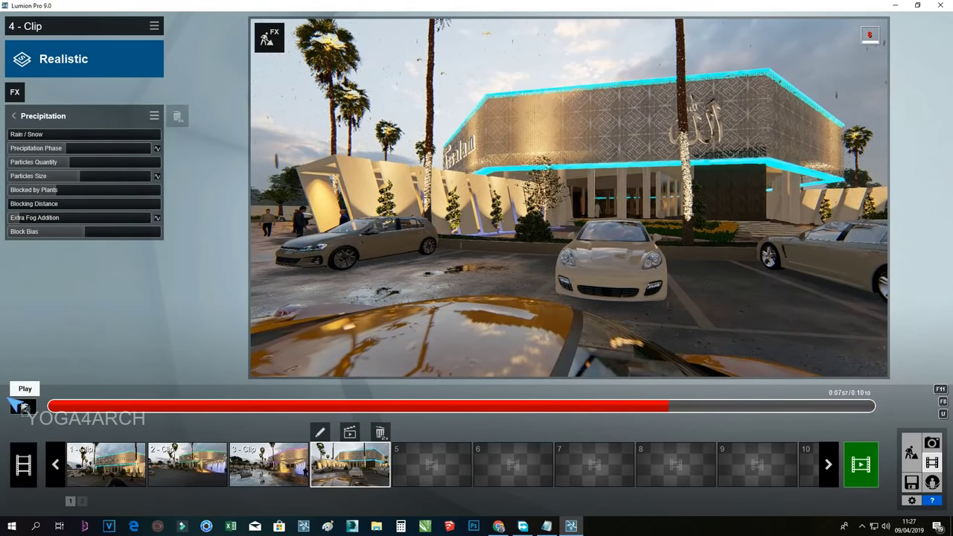
{"action": "left_click", "coordinate": [16, 404]}
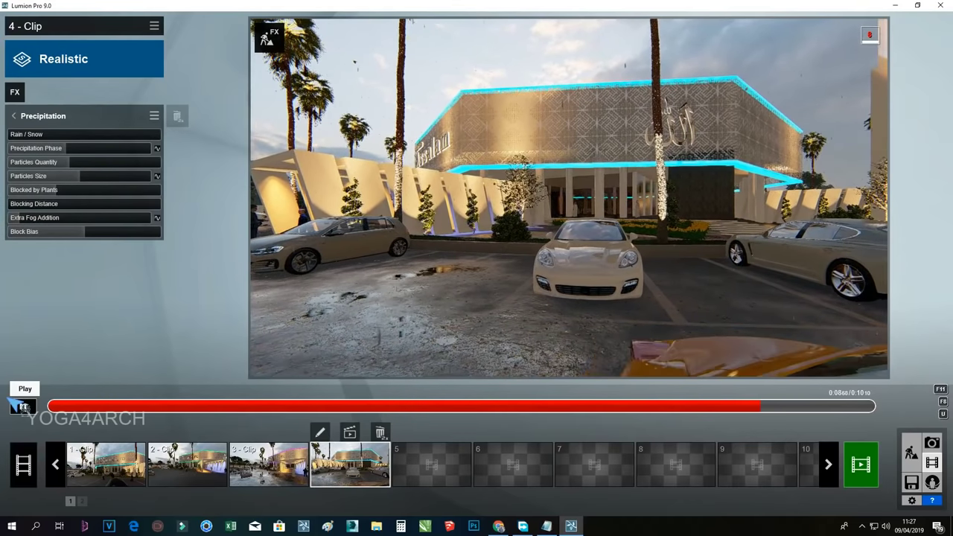
{"action": "left_click", "coordinate": [21, 406]}
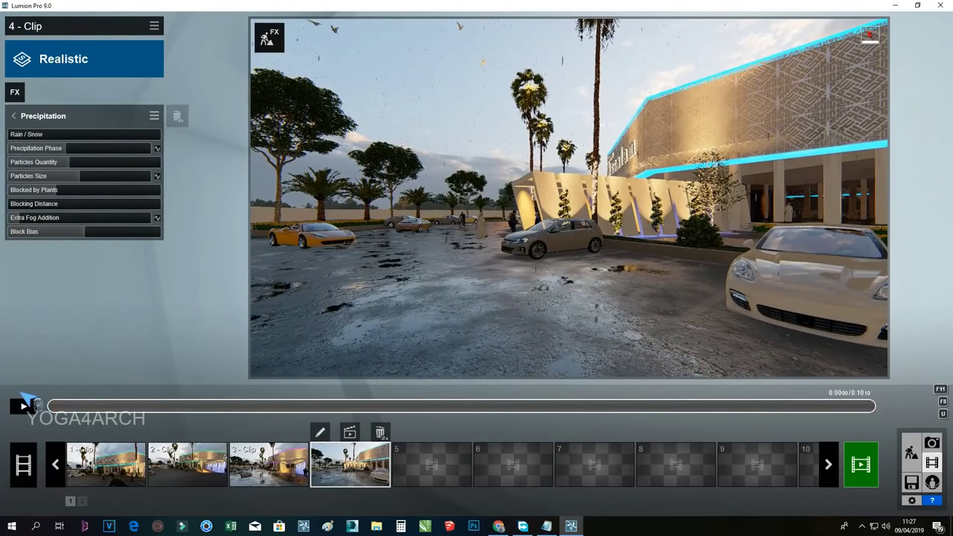
- In Build mode, place two white-robed men from People and Animals beside the white car
{"action": "left_click", "coordinate": [909, 446]}
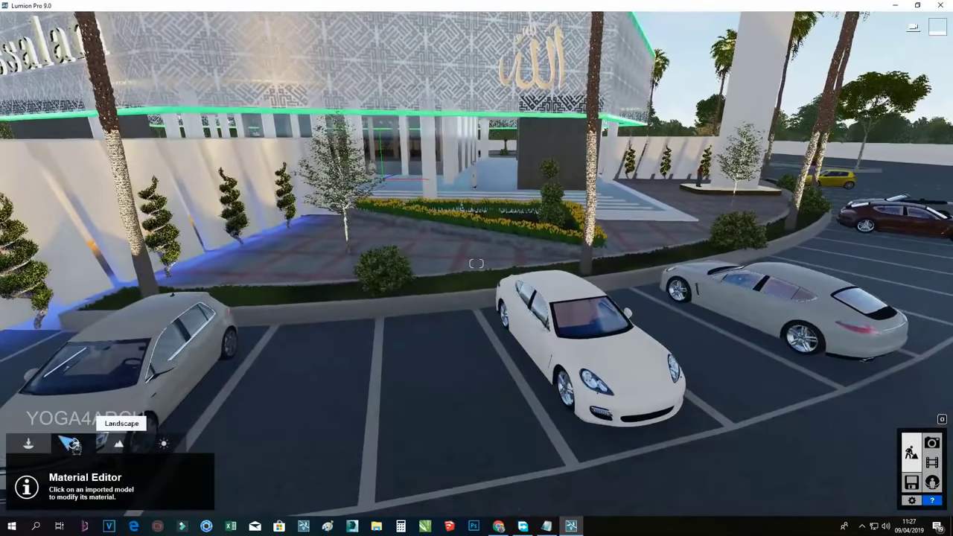
{"action": "left_click", "coordinate": [31, 442]}
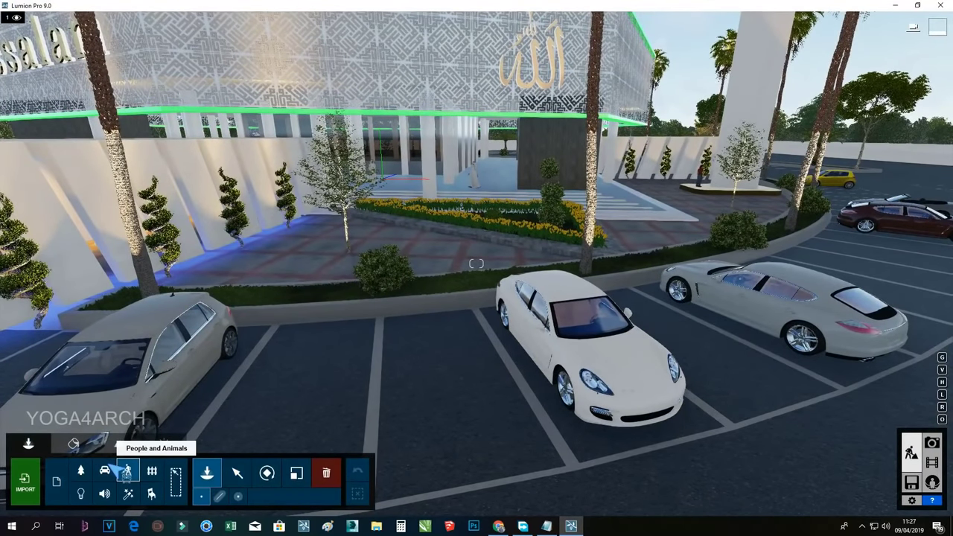
{"action": "left_click", "coordinate": [89, 443]}
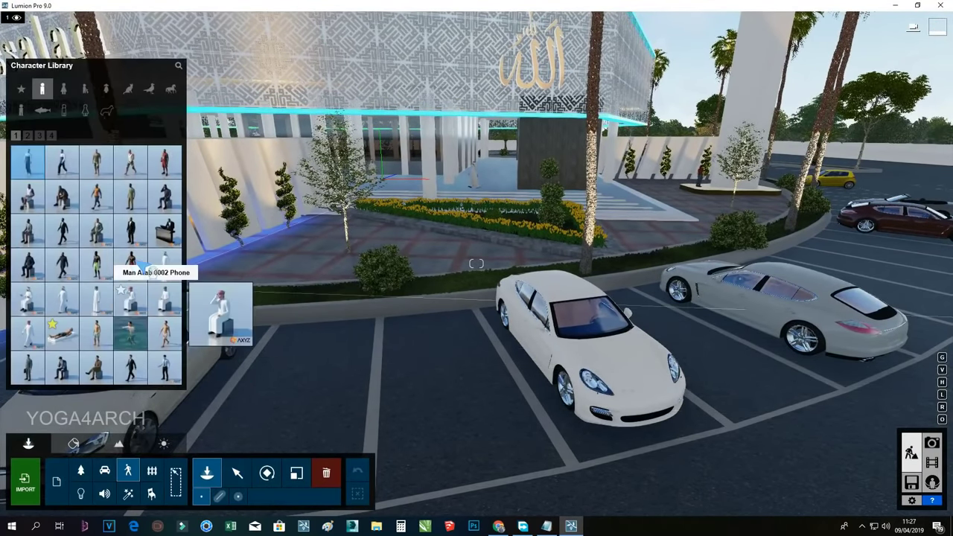
{"action": "left_click", "coordinate": [130, 298]}
{"action": "left_click", "coordinate": [96, 298]}
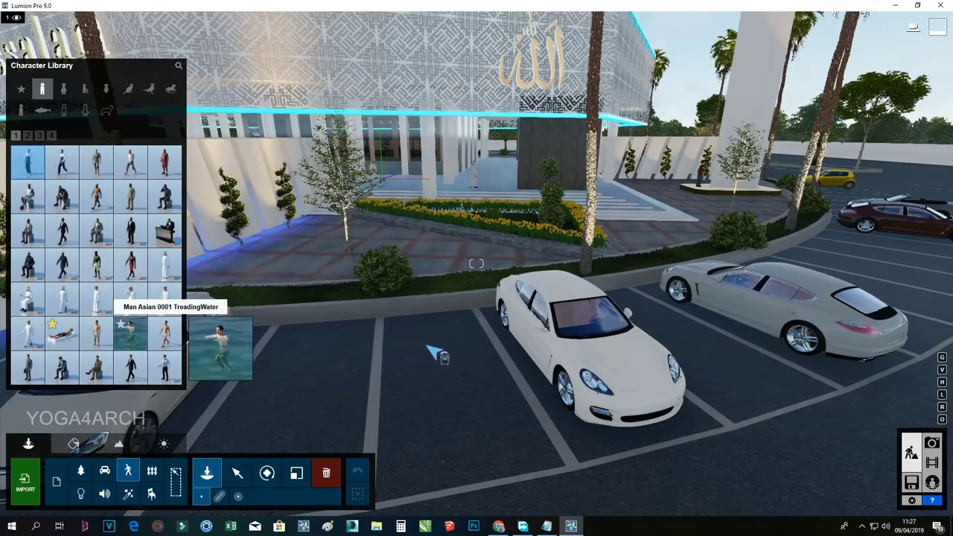
{"action": "left_click", "coordinate": [448, 361]}
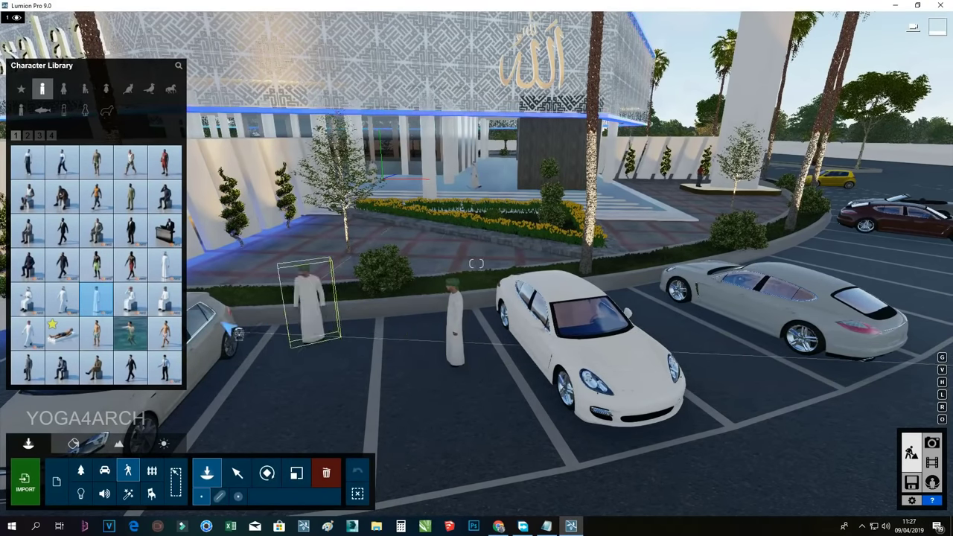
{"action": "left_click", "coordinate": [164, 264]}
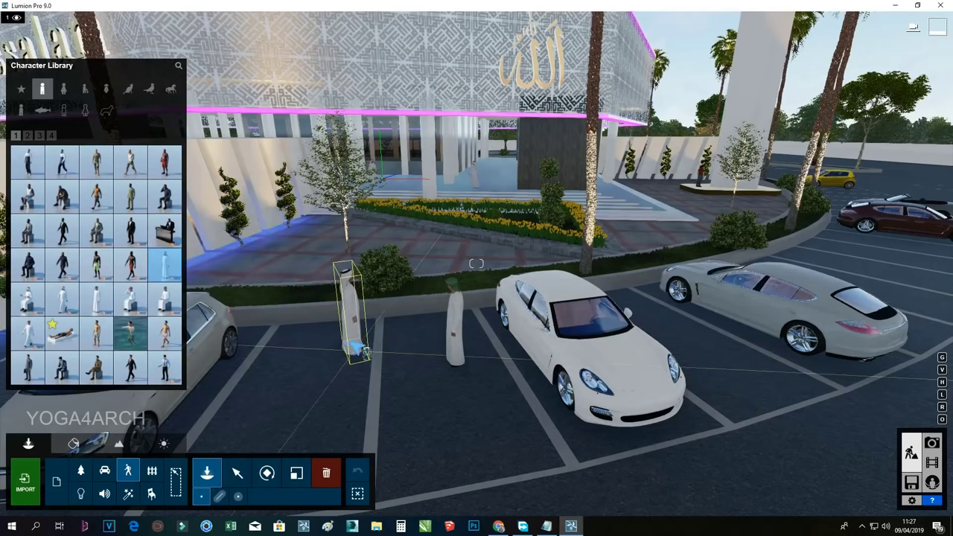
{"action": "left_click", "coordinate": [392, 363]}
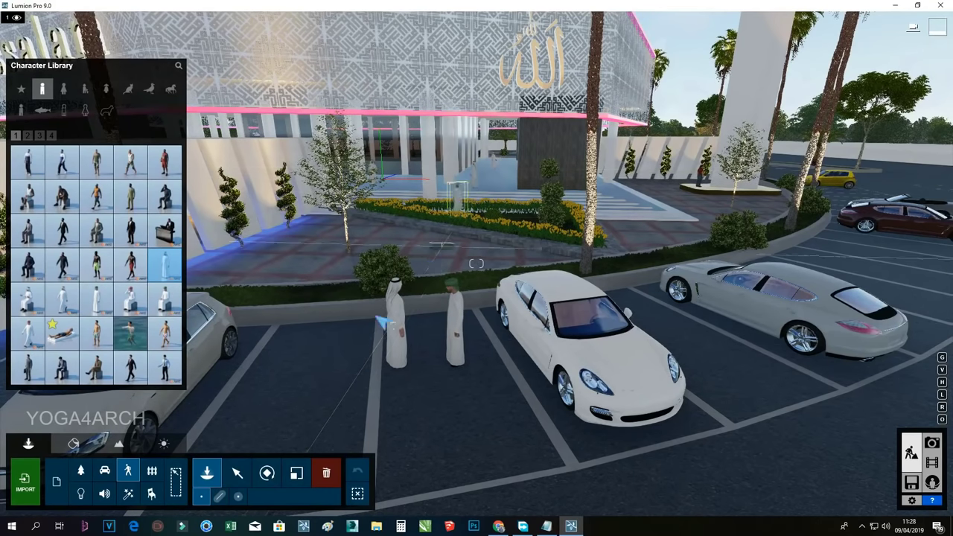
{"action": "left_click", "coordinate": [326, 472]}
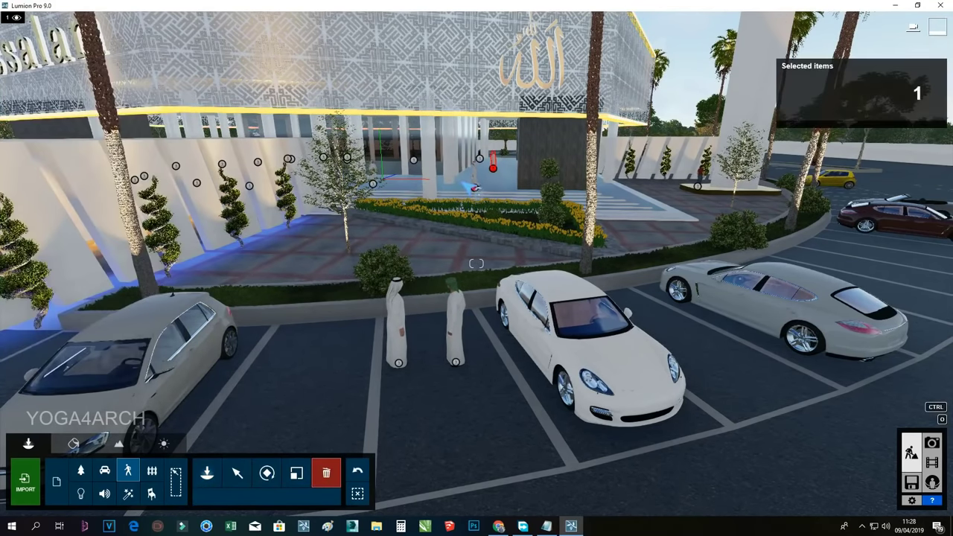
- Pick another standing man from the character library
{"action": "right_click_drag", "start_coordinate": [463, 329], "coordinate": [449, 338]}
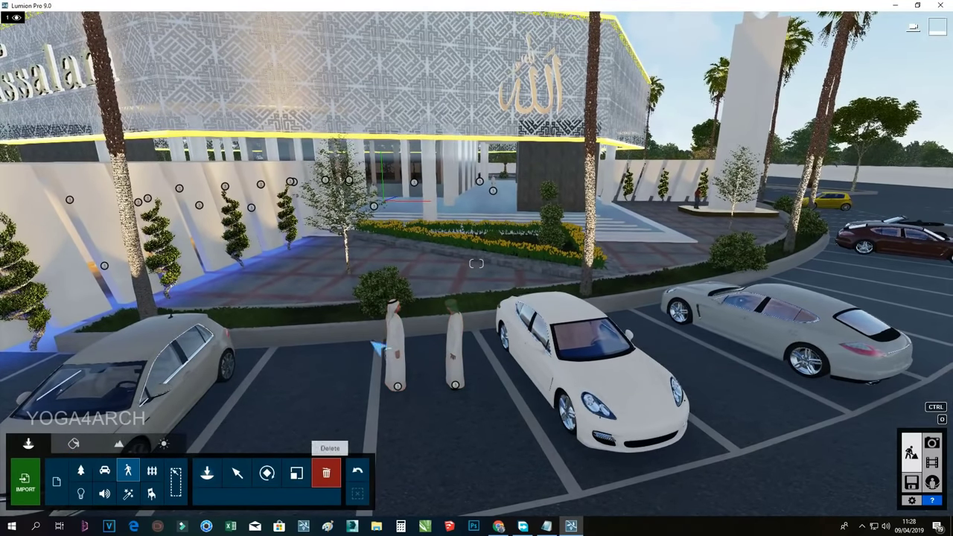
{"action": "left_click", "coordinate": [128, 470]}
{"action": "mouse_move", "coordinate": [164, 262]}
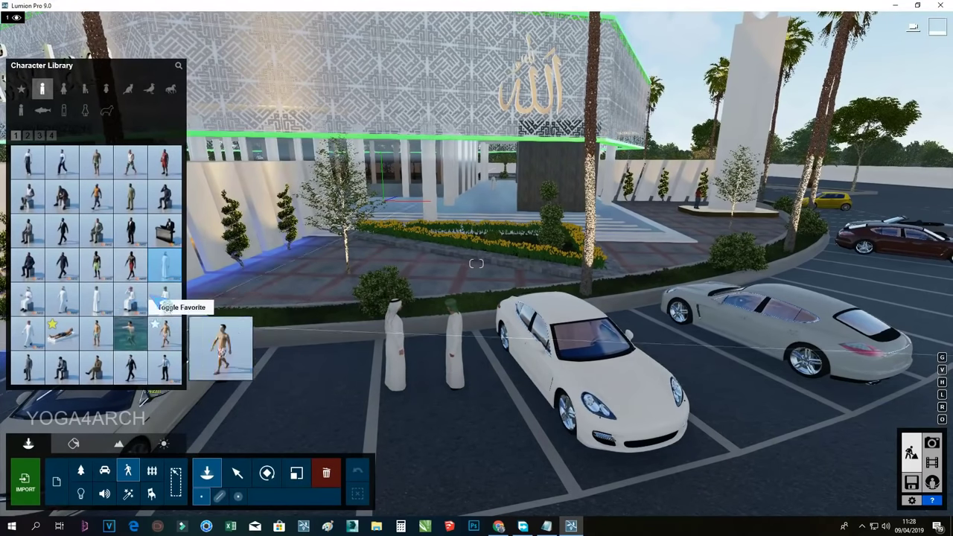
{"action": "left_click", "coordinate": [87, 289]}
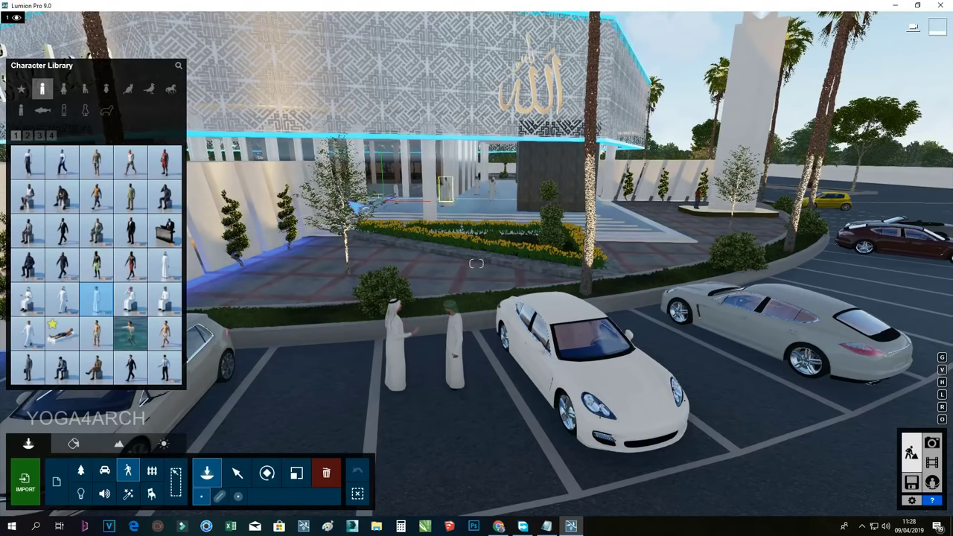
- Place a dark Car HD 007 sedan in the bay beside the white car, rotated to the parking lines
{"action": "right_click_drag", "start_coordinate": [444, 192], "coordinate": [376, 235]}
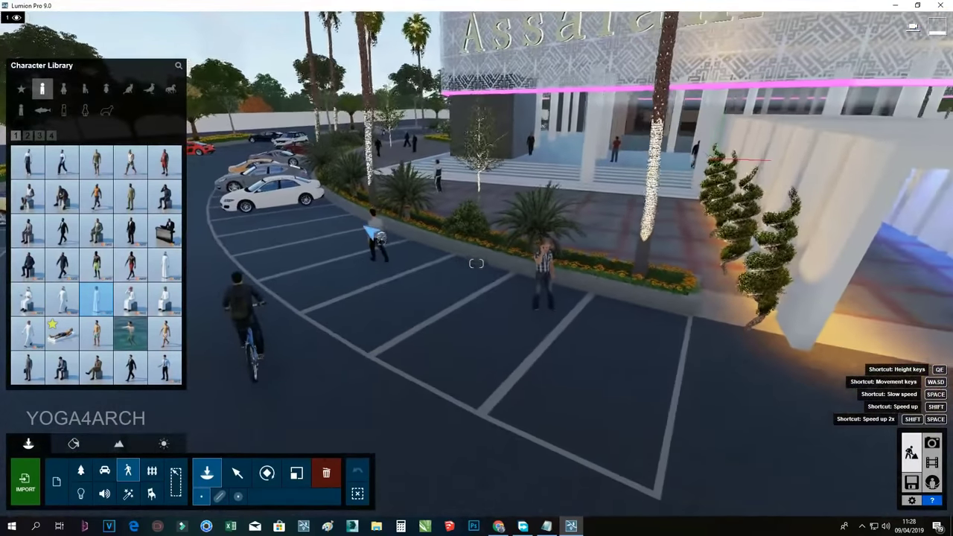
{"action": "right_click_drag", "start_coordinate": [376, 235], "coordinate": [379, 237]}
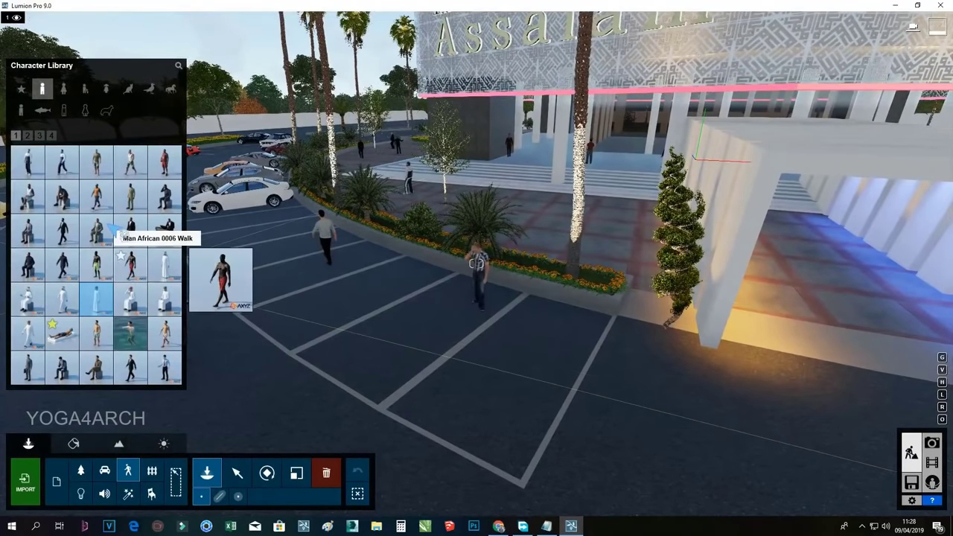
{"action": "key", "text": "a"}
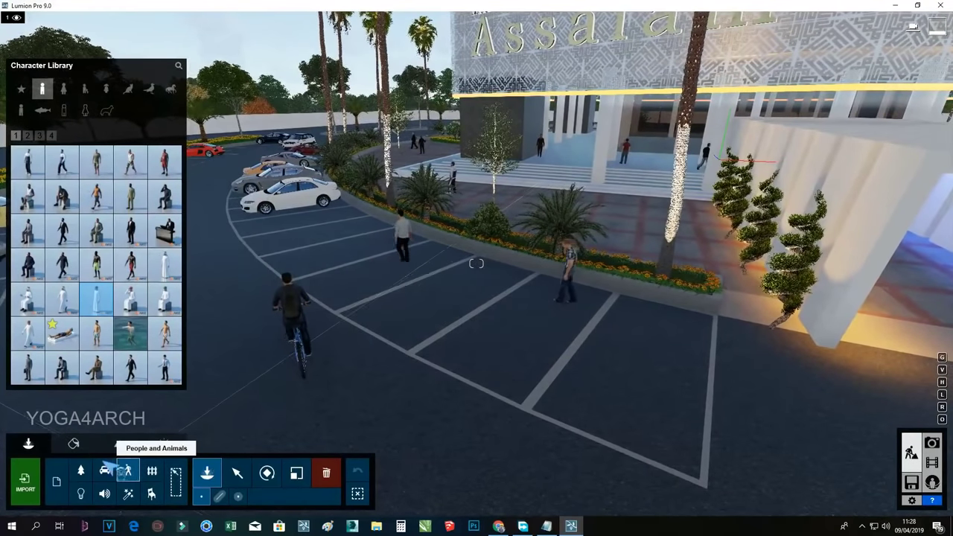
{"action": "left_click", "coordinate": [104, 470]}
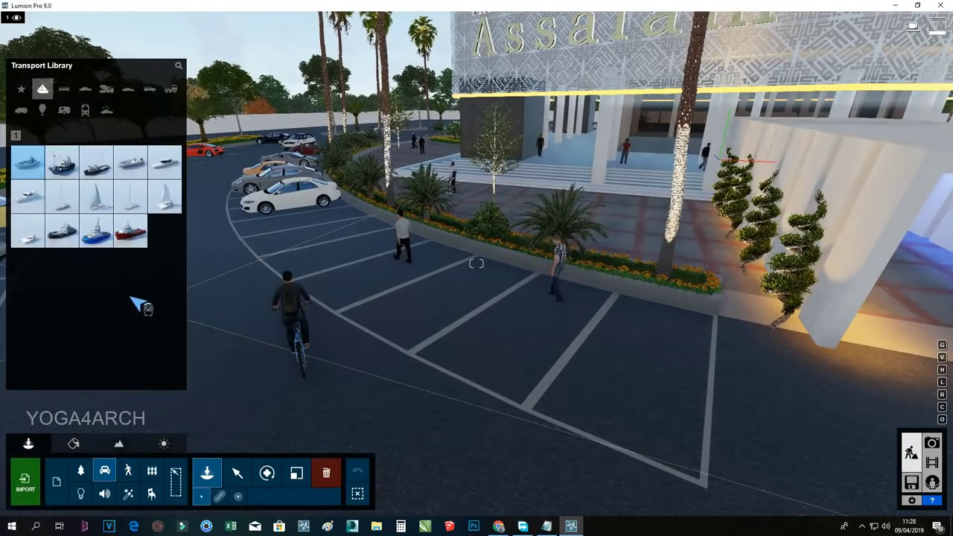
{"action": "left_click", "coordinate": [87, 89]}
{"action": "mouse_move", "coordinate": [96, 197]}
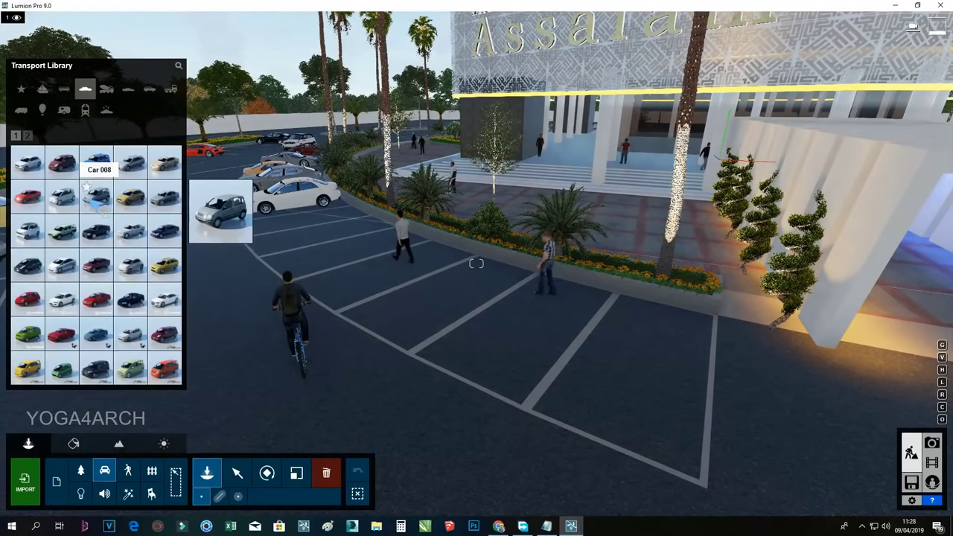
{"action": "left_click", "coordinate": [165, 300]}
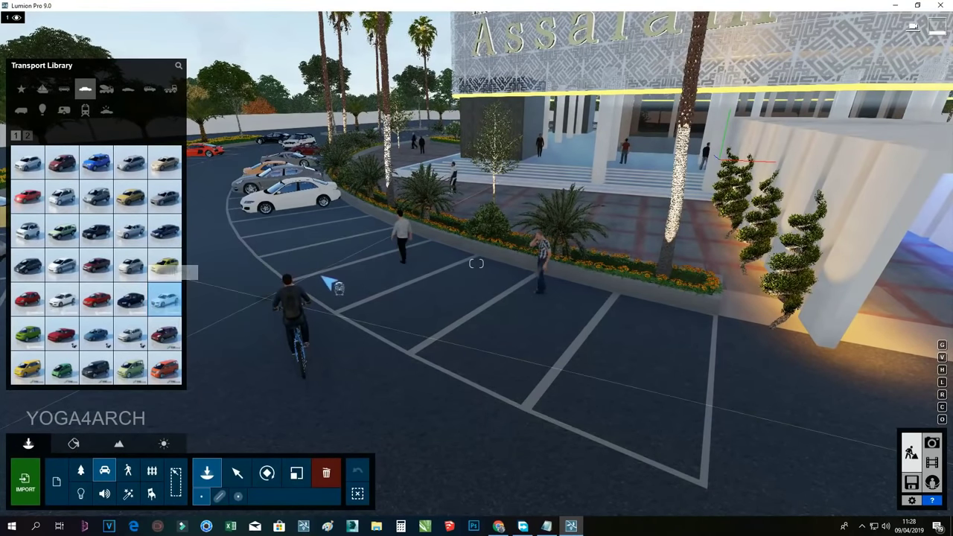
{"action": "mouse_move", "coordinate": [335, 256]}
{"action": "right_mouse_down"}
{"action": "mouse_move", "coordinate": [313, 272]}
{"action": "mouse_move", "coordinate": [330, 255]}
{"action": "mouse_move", "coordinate": [315, 238]}
{"action": "mouse_move", "coordinate": [440, 206]}
{"action": "right_mouse_up"}
{"action": "left_click_drag", "start_coordinate": [431, 213], "coordinate": [422, 212]}
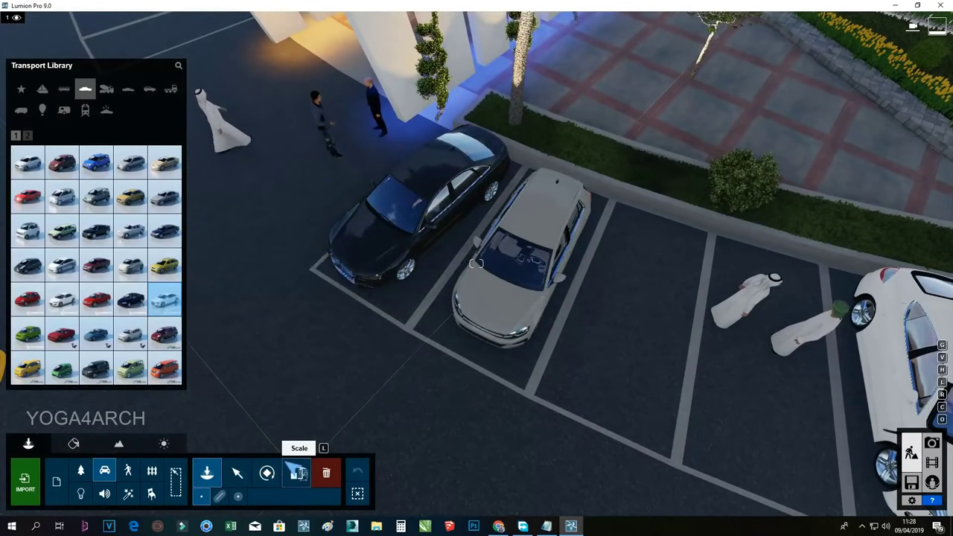
{"action": "left_click", "coordinate": [279, 472]}
{"action": "mouse_move", "coordinate": [376, 253]}
{"action": "left_mouse_down"}
{"action": "mouse_move", "coordinate": [342, 298]}
{"action": "mouse_move", "coordinate": [351, 305]}
{"action": "left_mouse_up"}
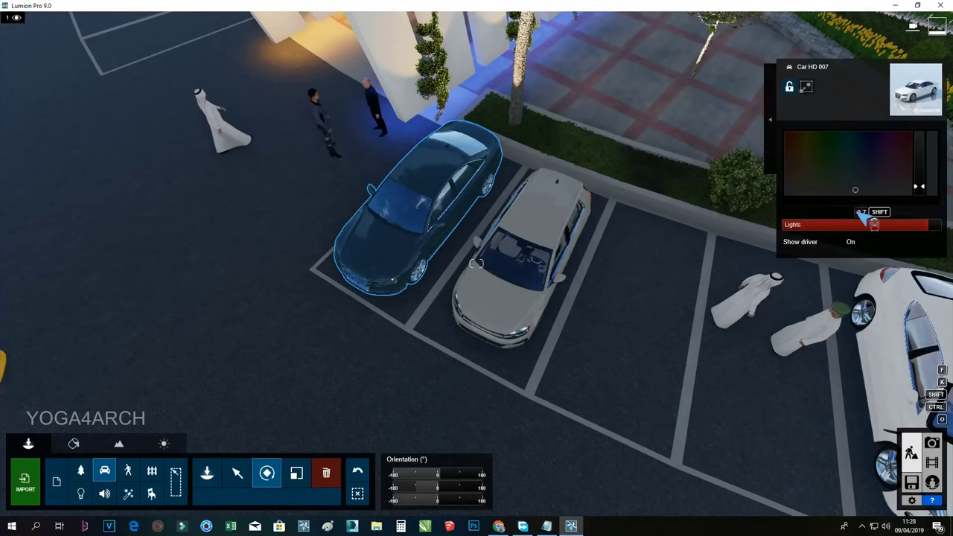
- Turn Show driver off on the dark sedan
{"action": "left_click", "coordinate": [833, 242]}
{"action": "right_click_drag", "start_coordinate": [484, 310], "coordinate": [508, 322]}
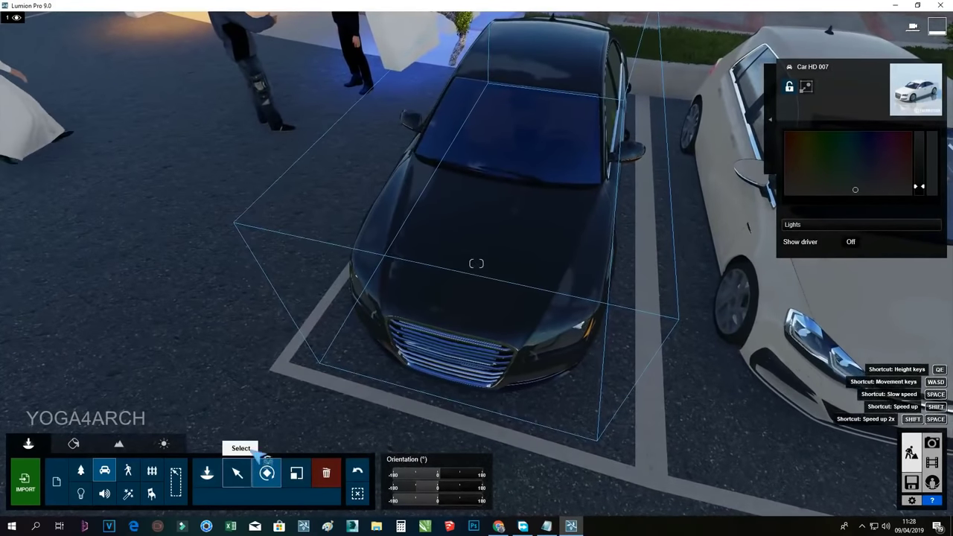
{"action": "left_click", "coordinate": [238, 473]}
{"action": "left_click", "coordinate": [513, 190]}
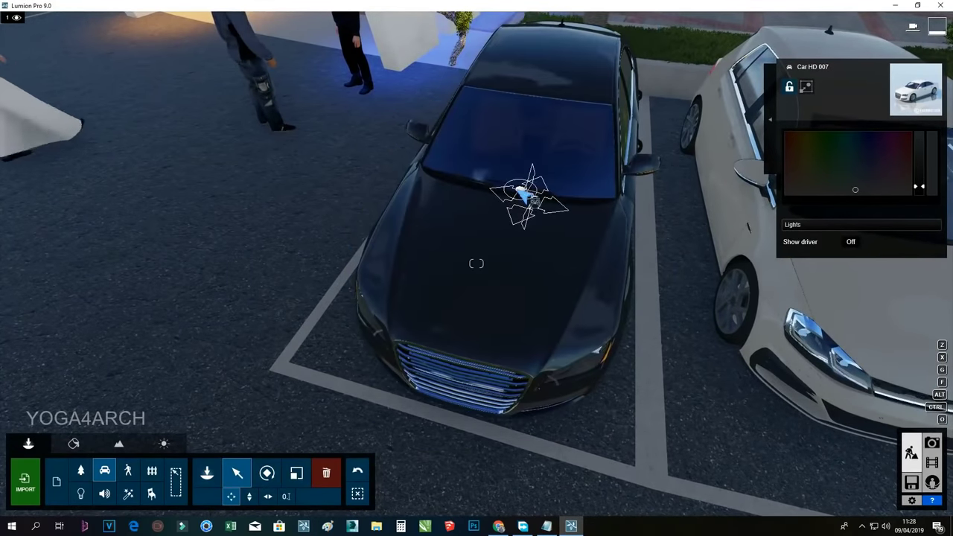
{"action": "right_click_drag", "start_coordinate": [514, 186], "coordinate": [516, 229]}
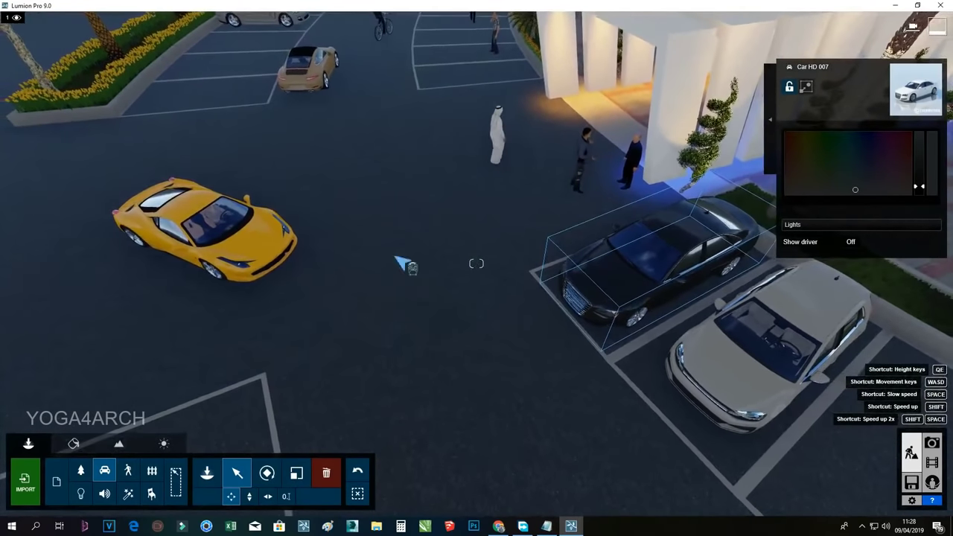
- Raise the yellow sports car's Lights to 1.0 and recolour it orange
{"action": "left_click", "coordinate": [204, 227], "text": "ctrl"}
{"action": "left_click", "coordinate": [846, 242]}
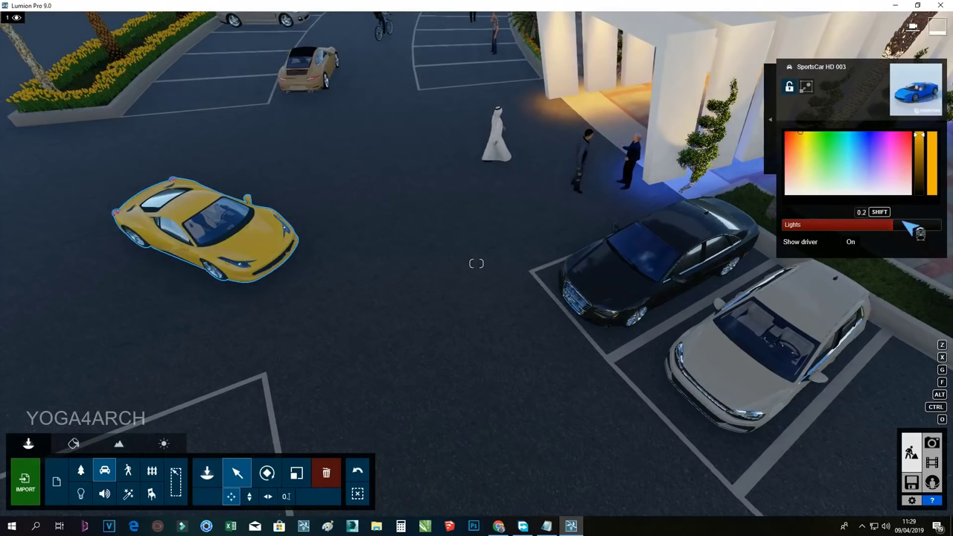
{"action": "left_click_drag", "start_coordinate": [796, 143], "coordinate": [793, 141]}
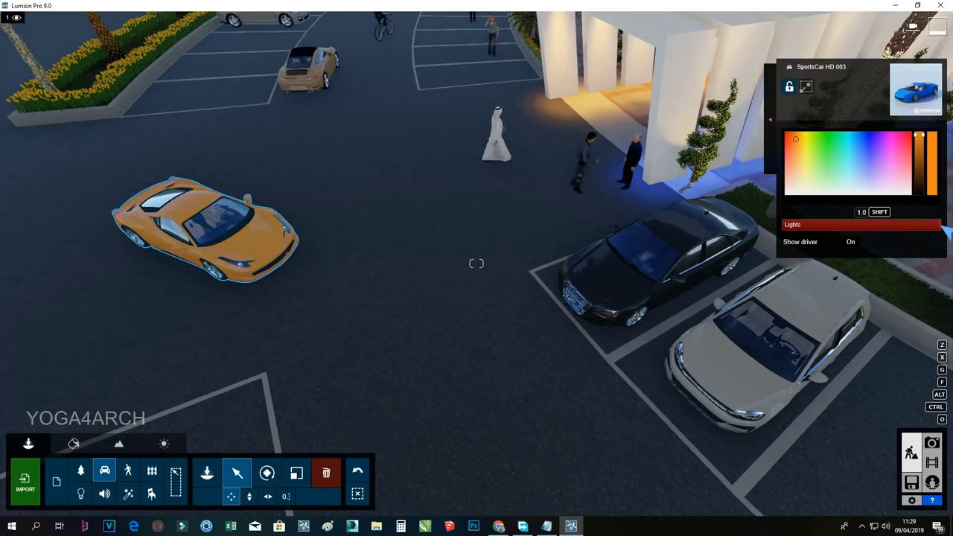
- Select the beige sports car further back and dismiss the pop-up notification
{"action": "right_click_drag", "start_coordinate": [447, 218], "coordinate": [404, 196]}
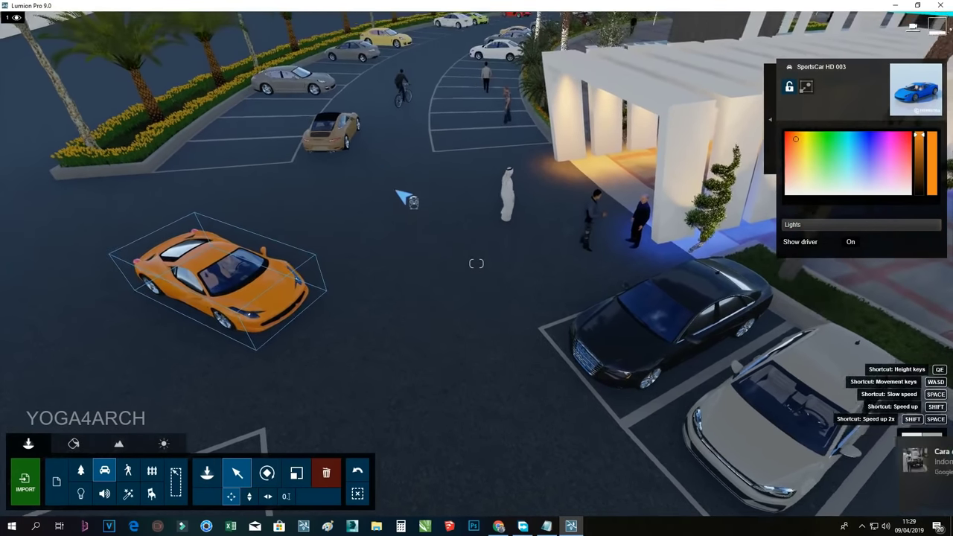
{"action": "left_click", "coordinate": [336, 136]}
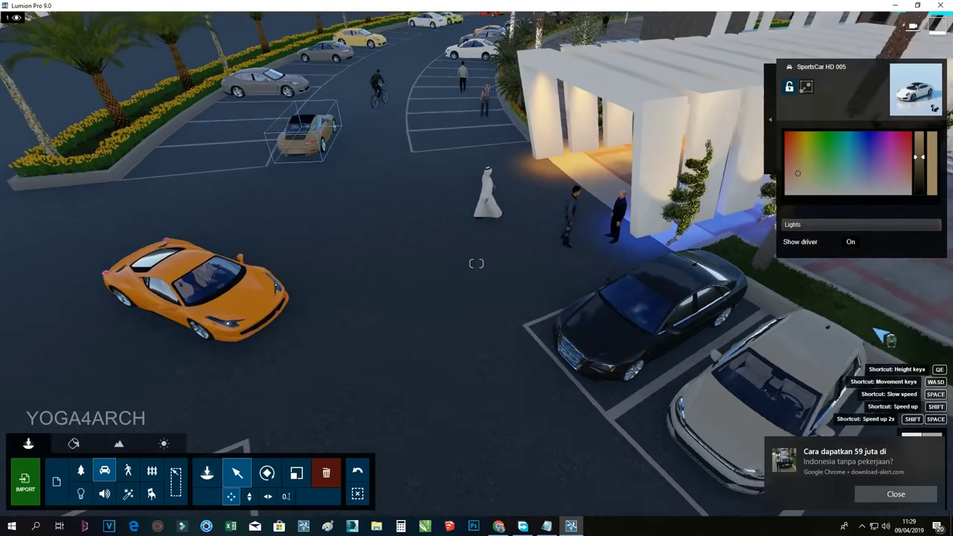
{"action": "right_click_drag", "start_coordinate": [476, 263], "coordinate": [521, 268]}
{"action": "left_click", "coordinate": [914, 494]}
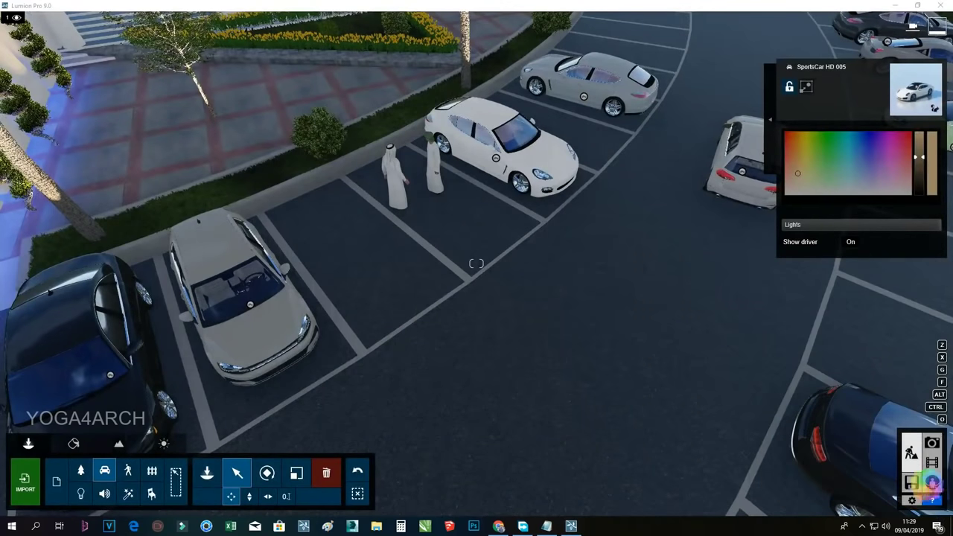
- In Movie mode, scrub and play clip 4, then show the Camera effects in Select Clip Effect
{"action": "left_click", "coordinate": [931, 461]}
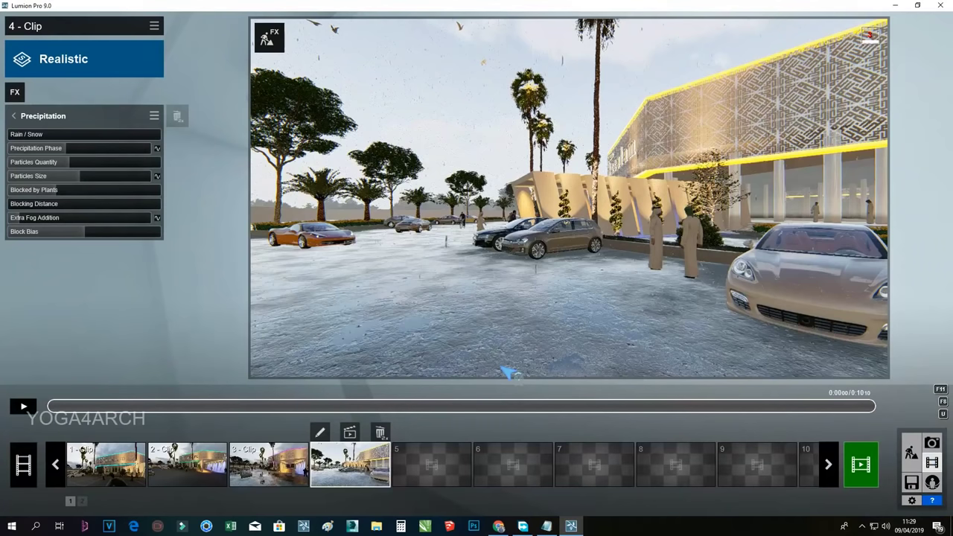
{"action": "mouse_move", "coordinate": [64, 396]}
{"action": "left_mouse_down"}
{"action": "mouse_move", "coordinate": [394, 435]}
{"action": "mouse_move", "coordinate": [875, 460]}
{"action": "left_mouse_up"}
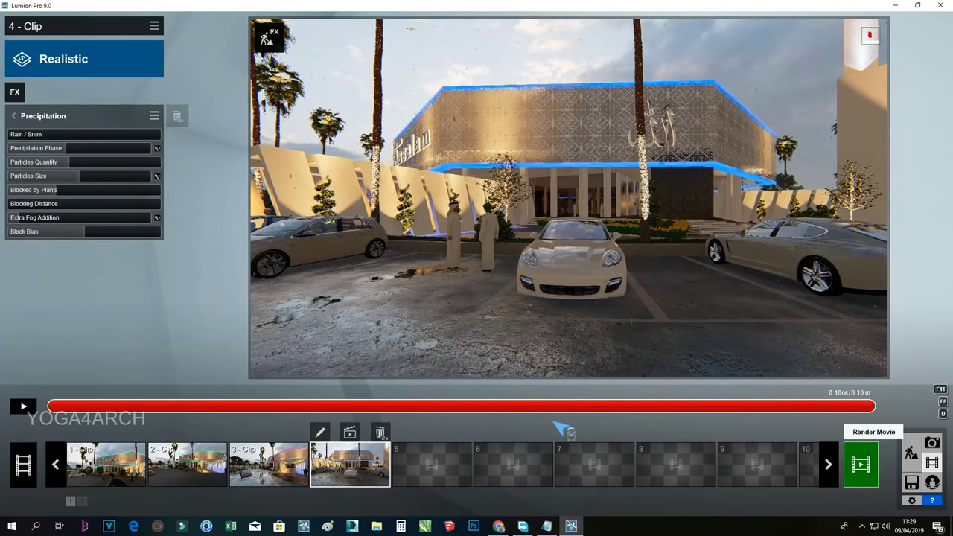
{"action": "left_click", "coordinate": [27, 406]}
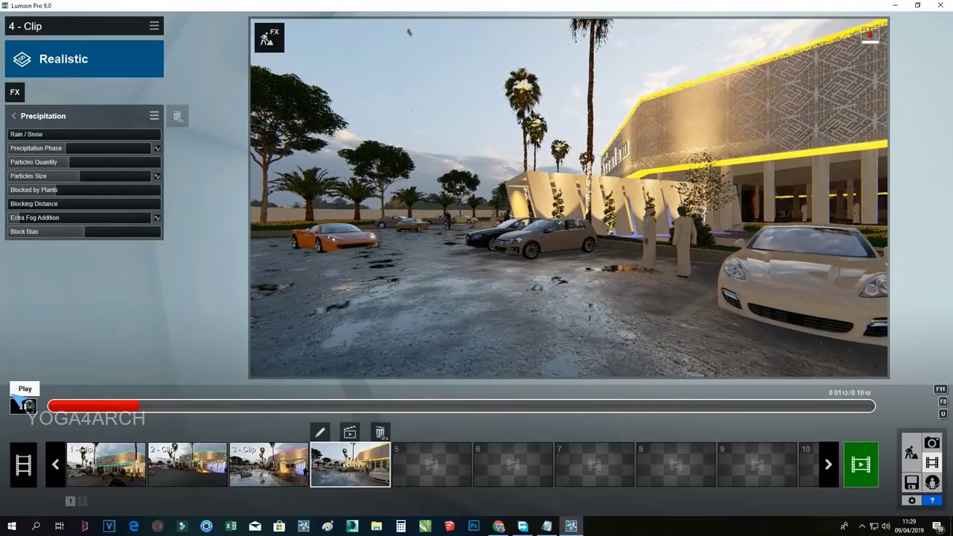
{"action": "left_click", "coordinate": [15, 92]}
{"action": "left_click", "coordinate": [292, 88]}
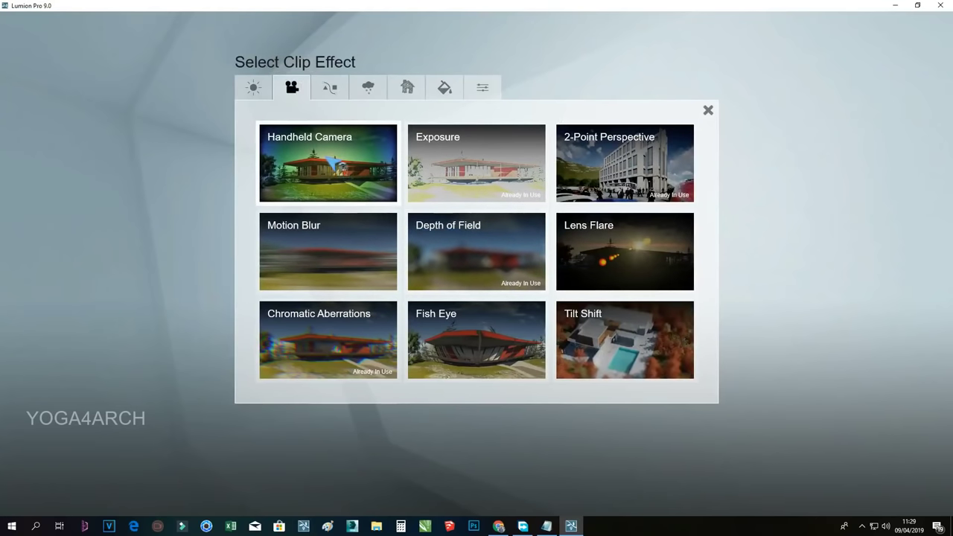
- Add Handheld Camera to clip 4, raising Tilt slightly and Focal Length to about 20.4
{"action": "left_click", "coordinate": [328, 162]}
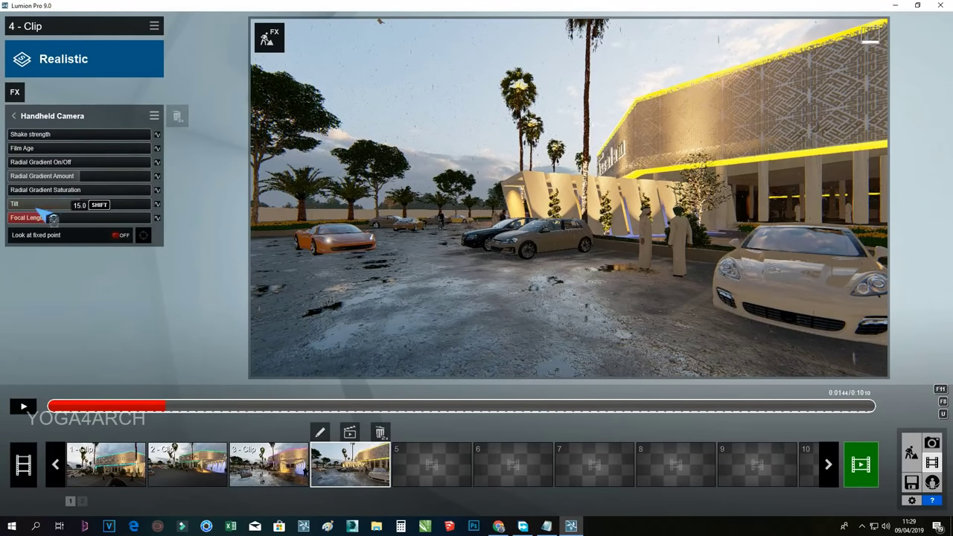
{"action": "left_click_drag", "start_coordinate": [51, 218], "coordinate": [58, 221]}
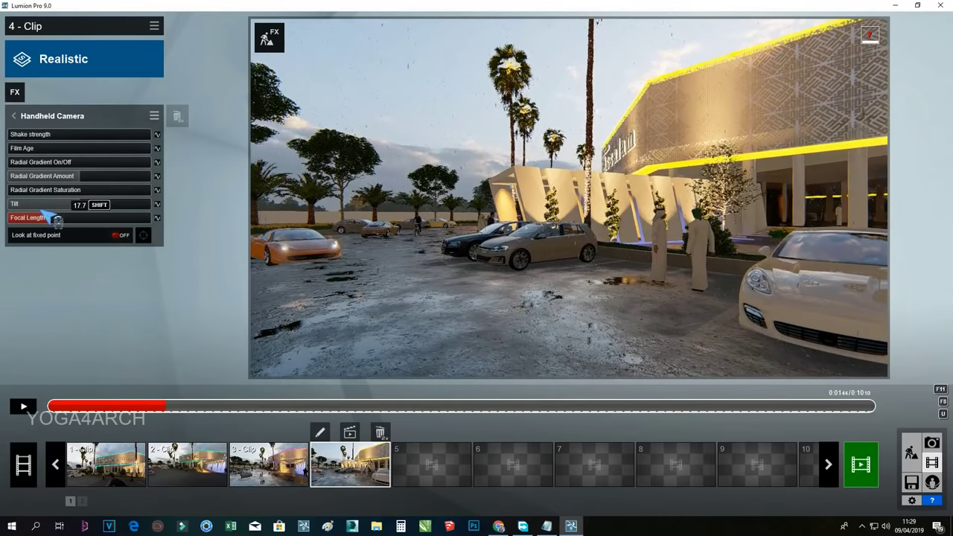
{"action": "left_click_drag", "start_coordinate": [57, 220], "coordinate": [54, 390]}
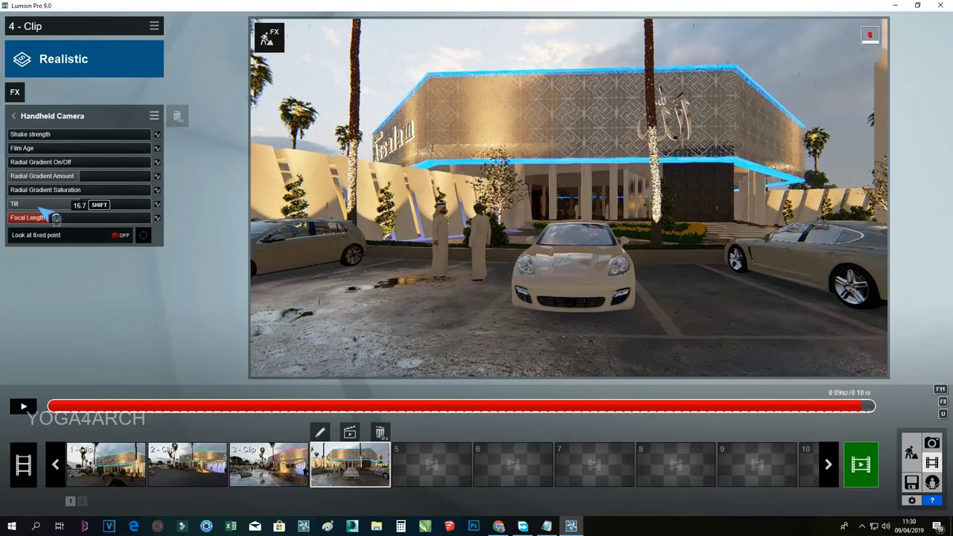
{"action": "left_click_drag", "start_coordinate": [56, 218], "coordinate": [59, 221]}
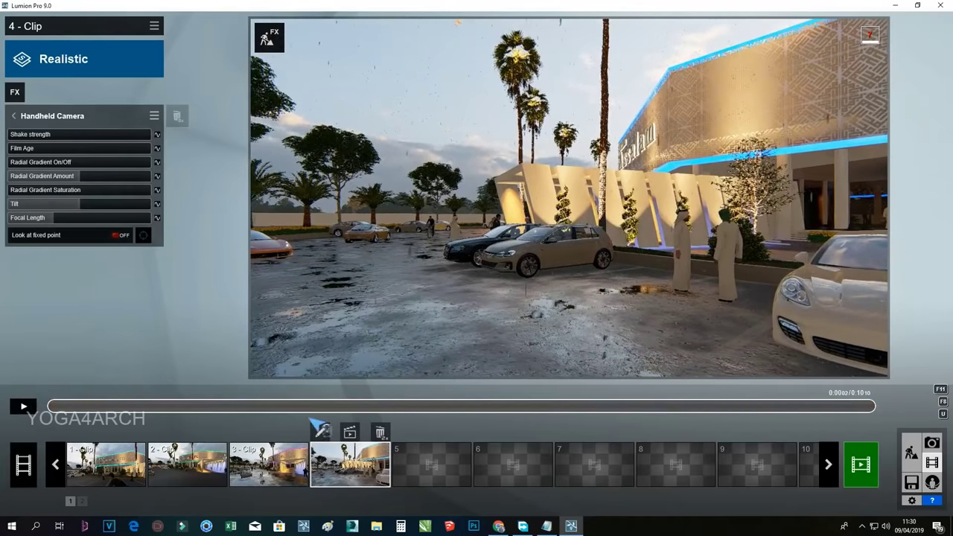
- Retake clip 4's first keyframe from a lower, closer view with a longer focal length
{"action": "left_click", "coordinate": [319, 431]}
{"action": "left_click", "coordinate": [305, 469]}
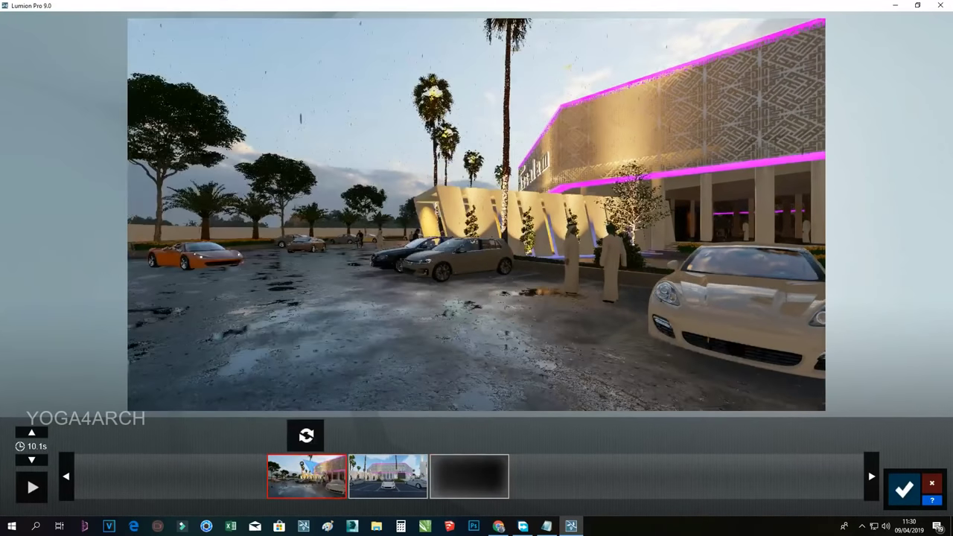
{"action": "left_click_drag", "start_coordinate": [492, 393], "coordinate": [511, 398]}
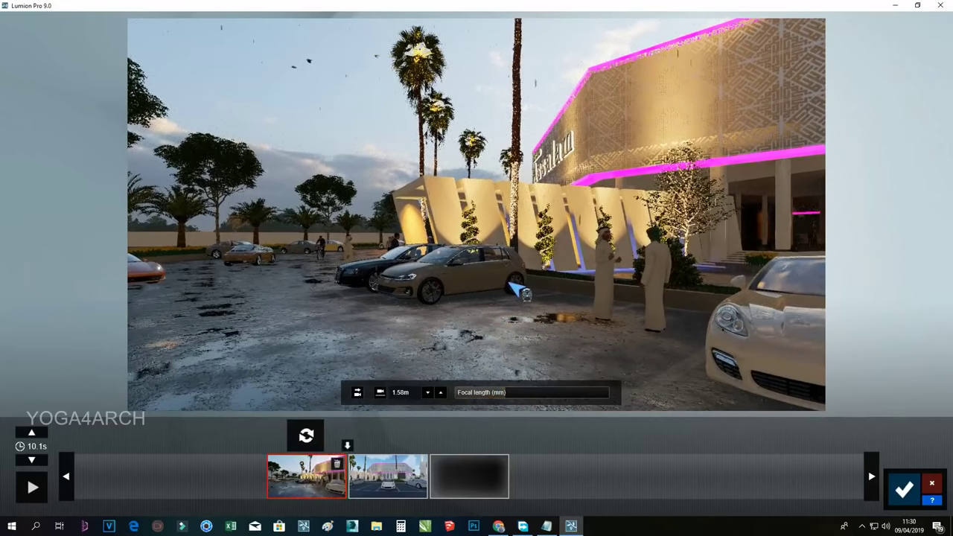
{"action": "key", "text": "w"}
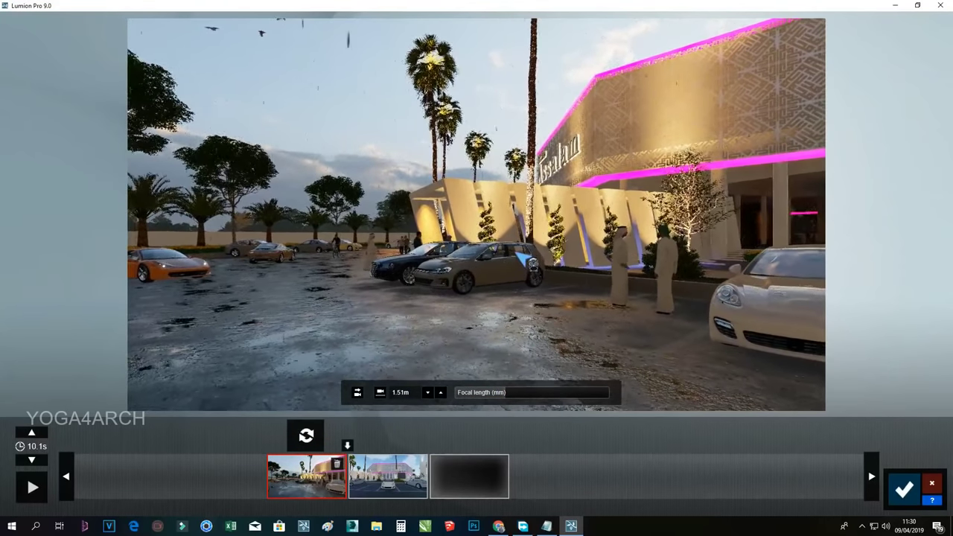
{"action": "key", "text": "w"}
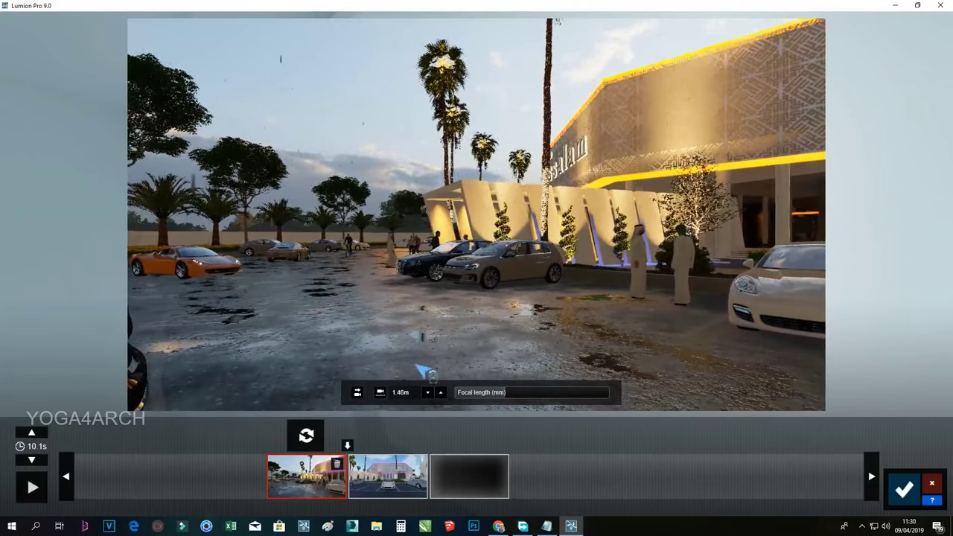
{"action": "left_click", "coordinate": [305, 435]}
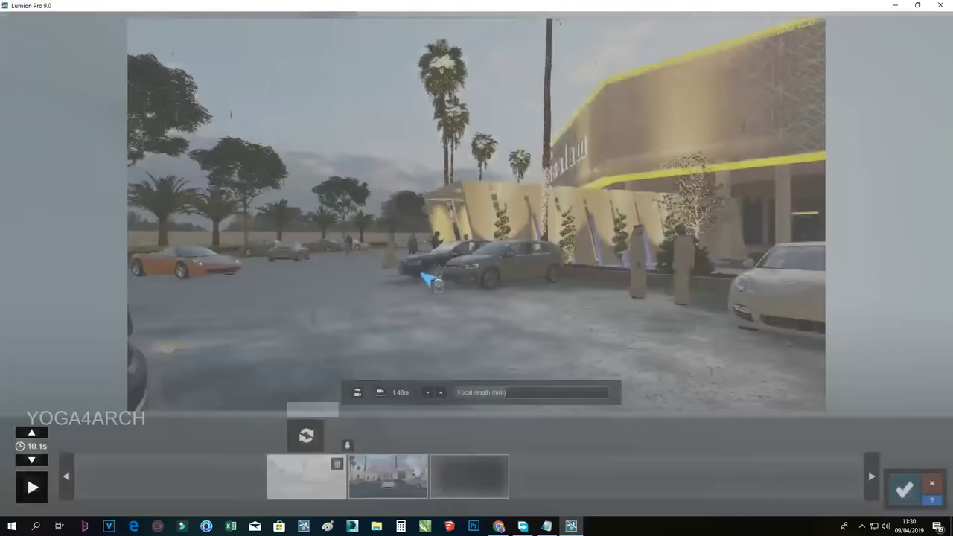
- Add a keyframe featuring the orange sports car and preview the clip at higher speed
{"action": "key", "text": "d"}
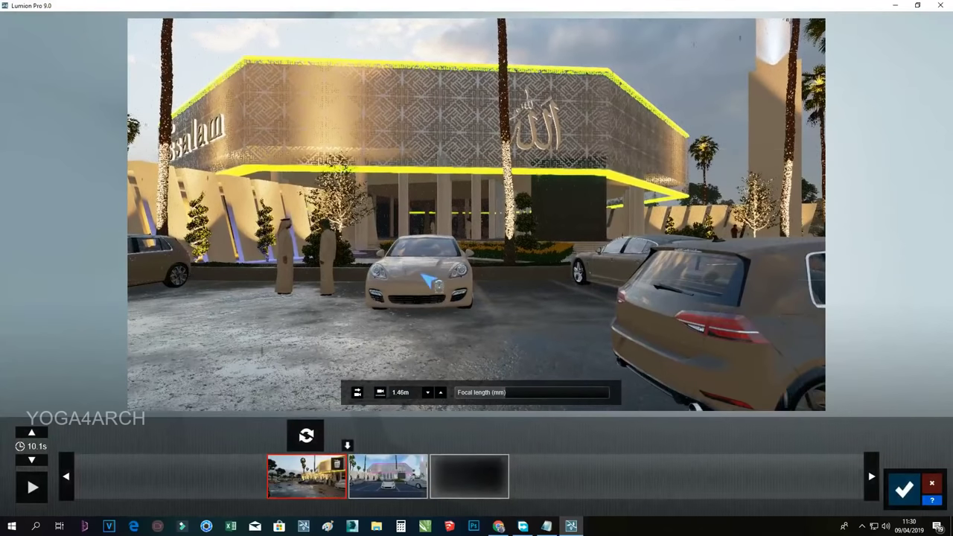
{"action": "left_click", "coordinate": [346, 443]}
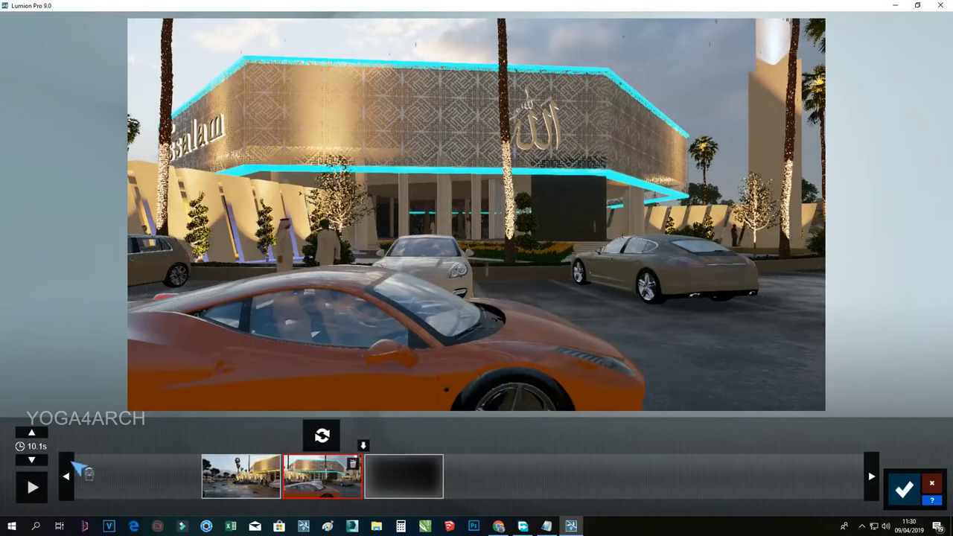
{"action": "left_click", "coordinate": [32, 487]}
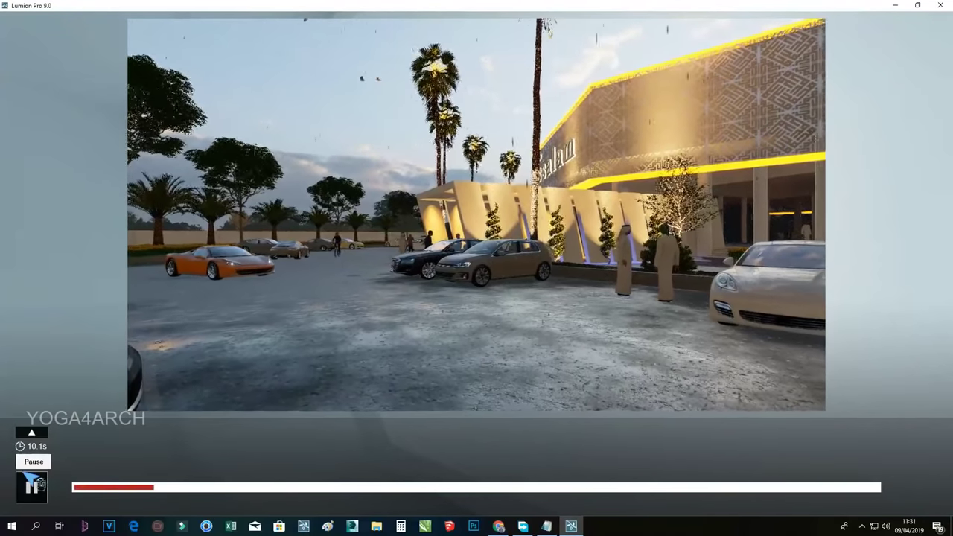
{"action": "left_click", "coordinate": [32, 432]}
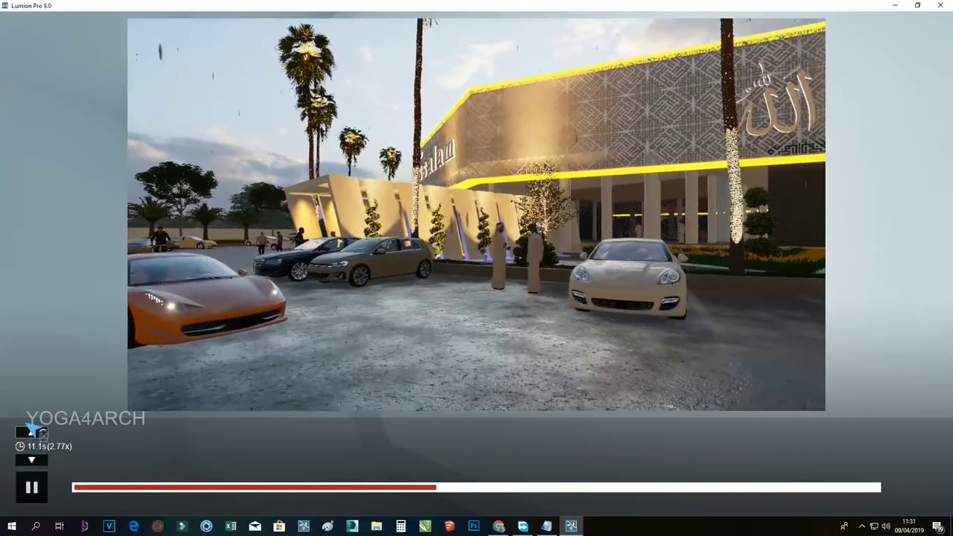
{"action": "left_click", "coordinate": [31, 432]}
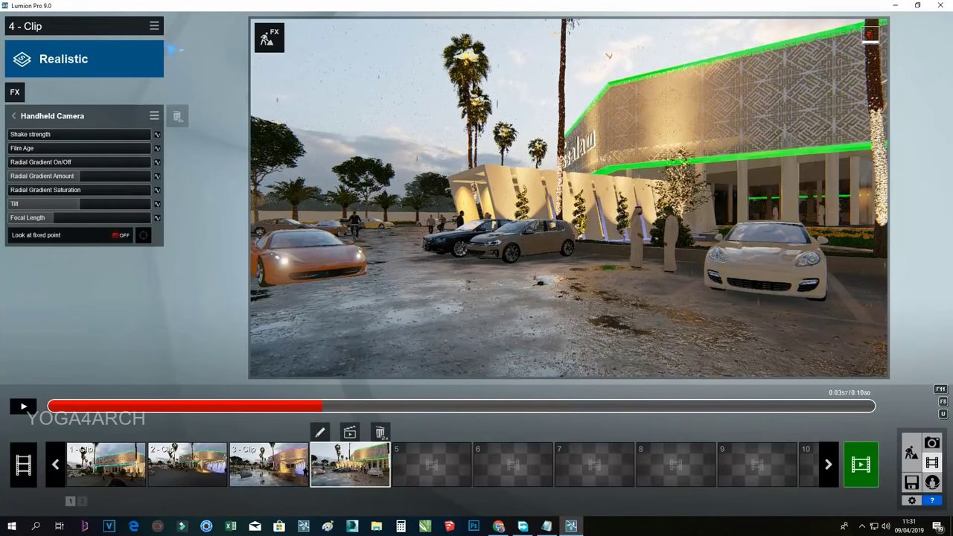
- Paste the copied effects stack onto clip 3 and scrub through its rainy preview
{"action": "left_click", "coordinate": [148, 20]}
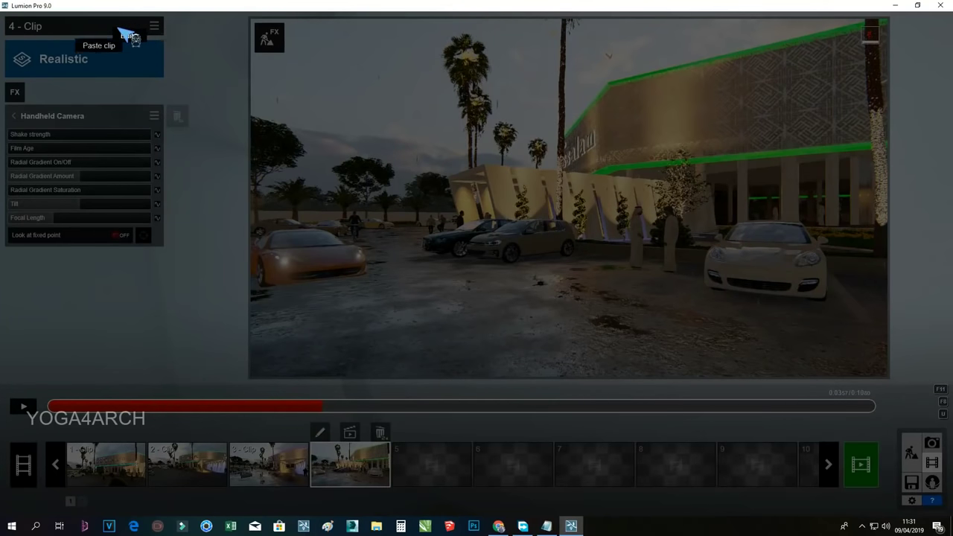
{"action": "left_click", "coordinate": [279, 445]}
{"action": "left_click", "coordinate": [274, 455]}
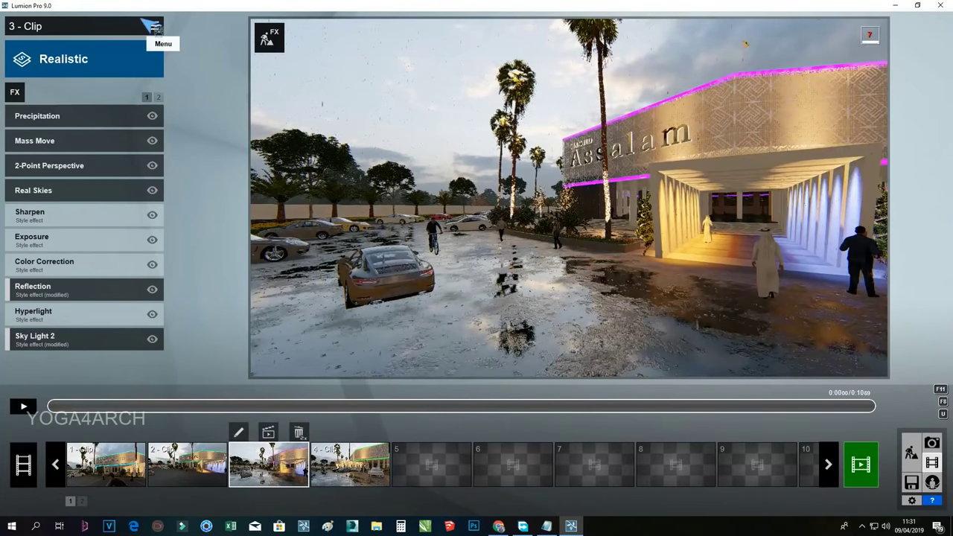
{"action": "left_click", "coordinate": [153, 28]}
{"action": "mouse_move", "coordinate": [126, 37]}
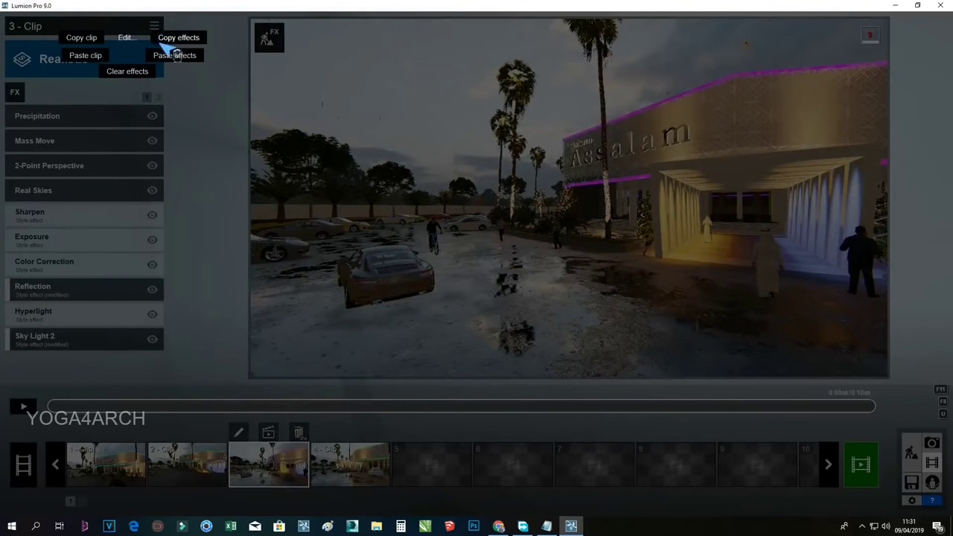
{"action": "left_click", "coordinate": [172, 55]}
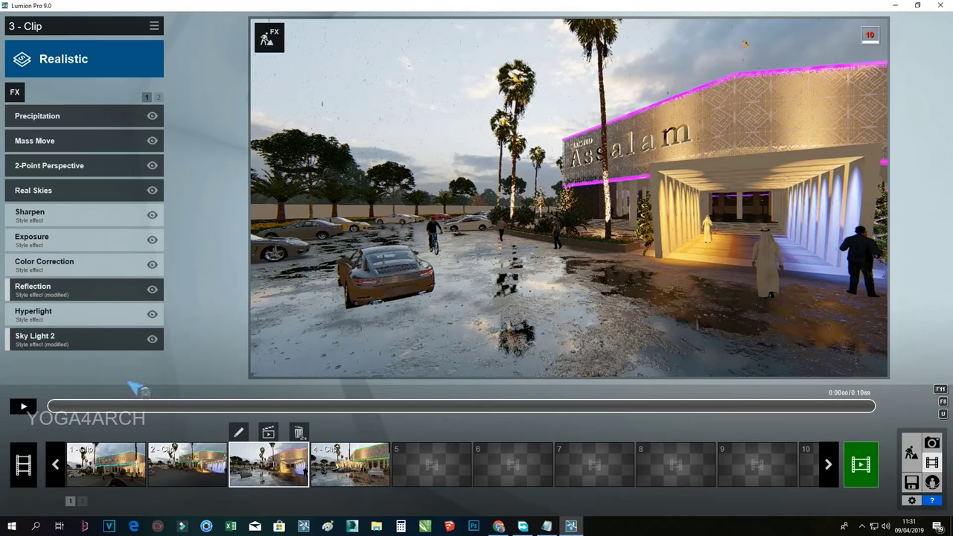
{"action": "left_click_drag", "start_coordinate": [94, 393], "coordinate": [926, 395]}
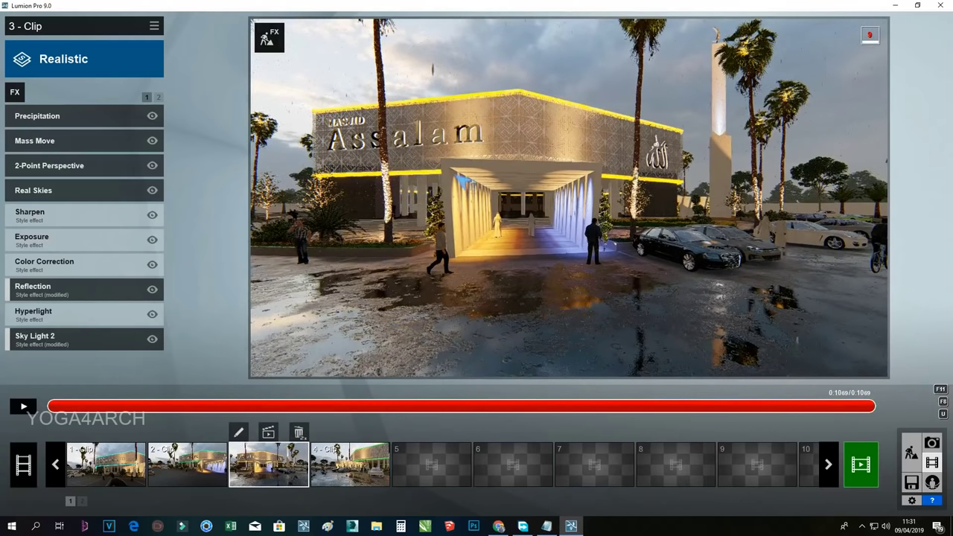
- Add a Handheld Camera effect to clip 3 with focal length about 20, then play it
{"action": "left_click", "coordinate": [14, 92]}
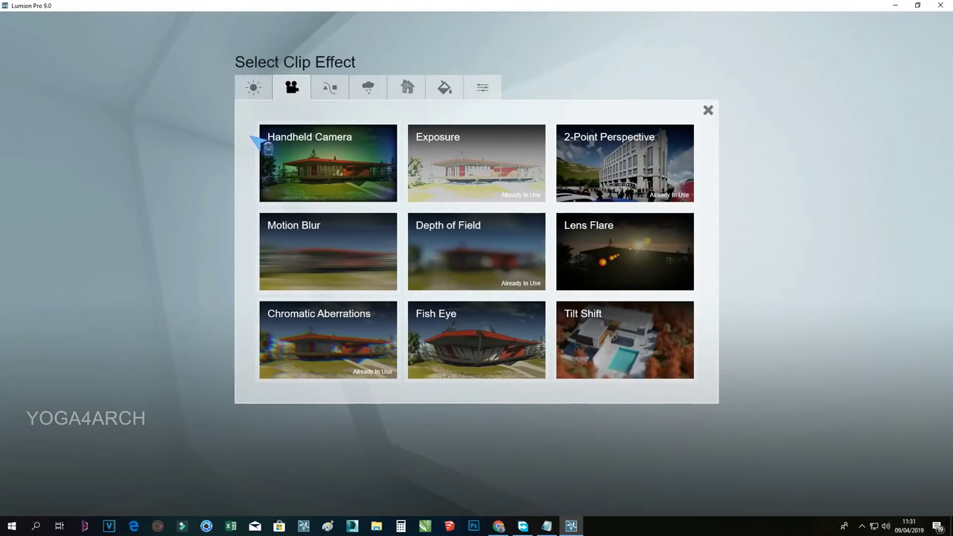
{"action": "left_click", "coordinate": [268, 142]}
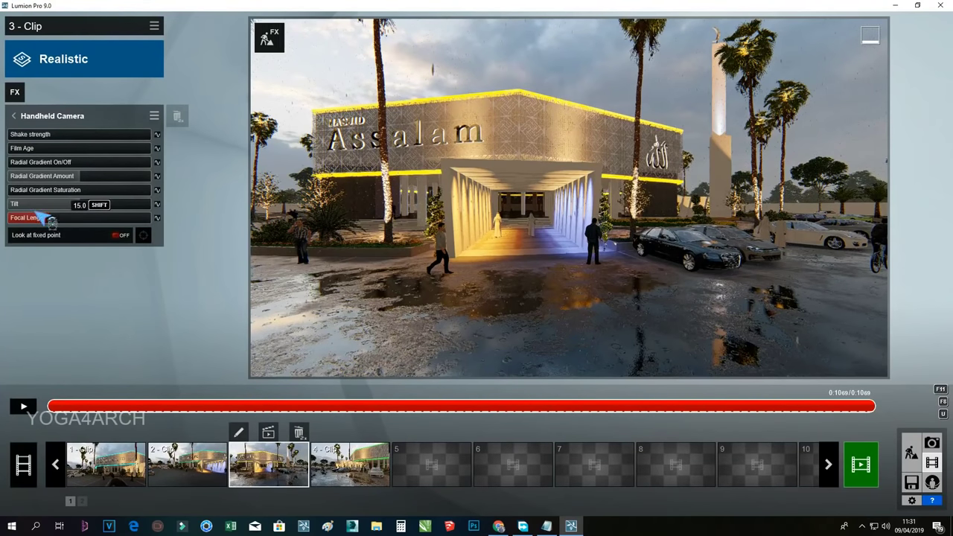
{"action": "left_click_drag", "start_coordinate": [52, 220], "coordinate": [59, 223]}
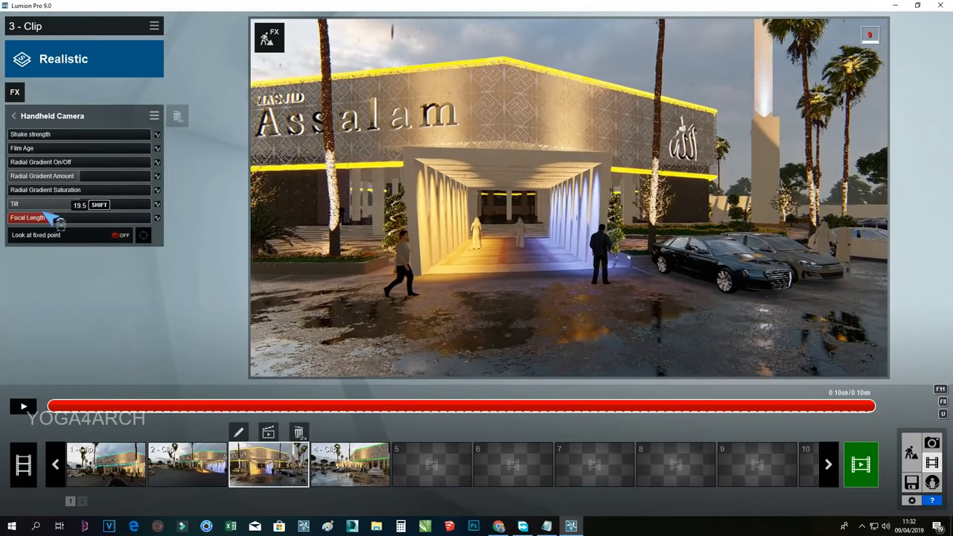
{"action": "left_click_drag", "start_coordinate": [59, 222], "coordinate": [58, 223]}
{"action": "left_click", "coordinate": [27, 405]}
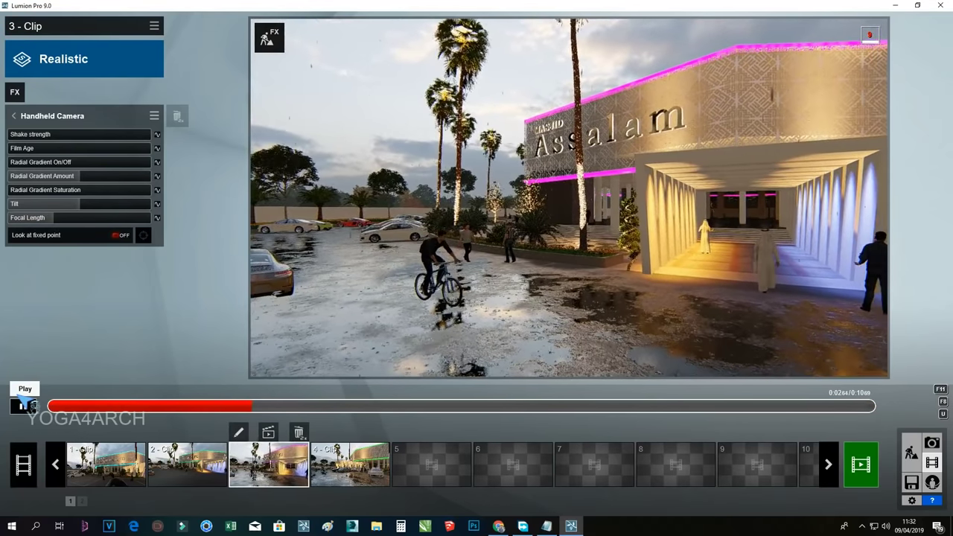
- Retake clip 3's second keyframe, then its first with focal length around 19mm
{"action": "left_click", "coordinate": [239, 430]}
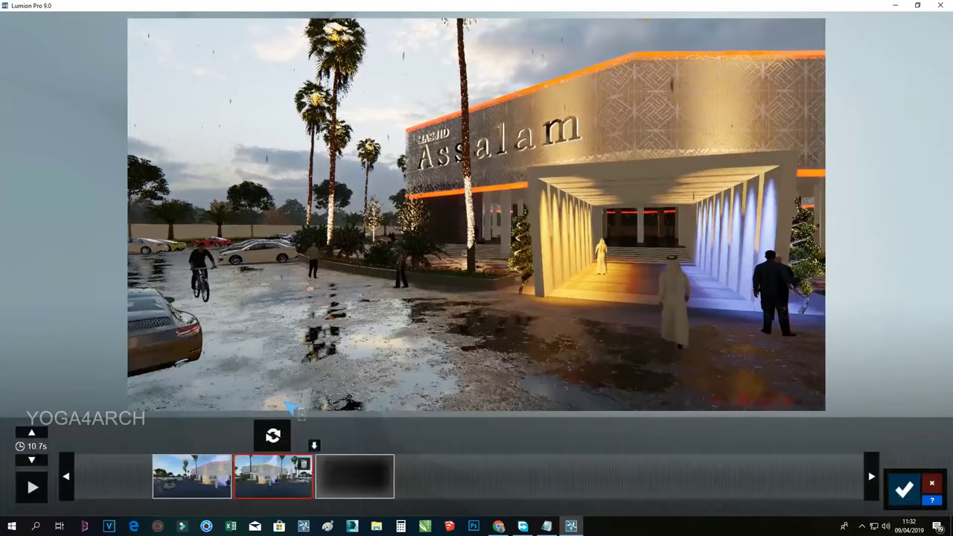
{"action": "mouse_move", "coordinate": [476, 372]}
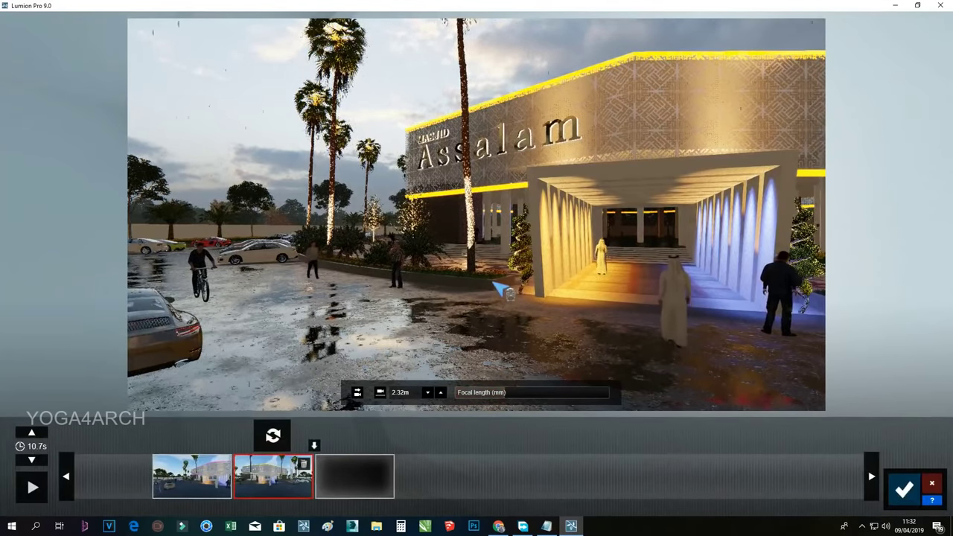
{"action": "key", "text": "a"}
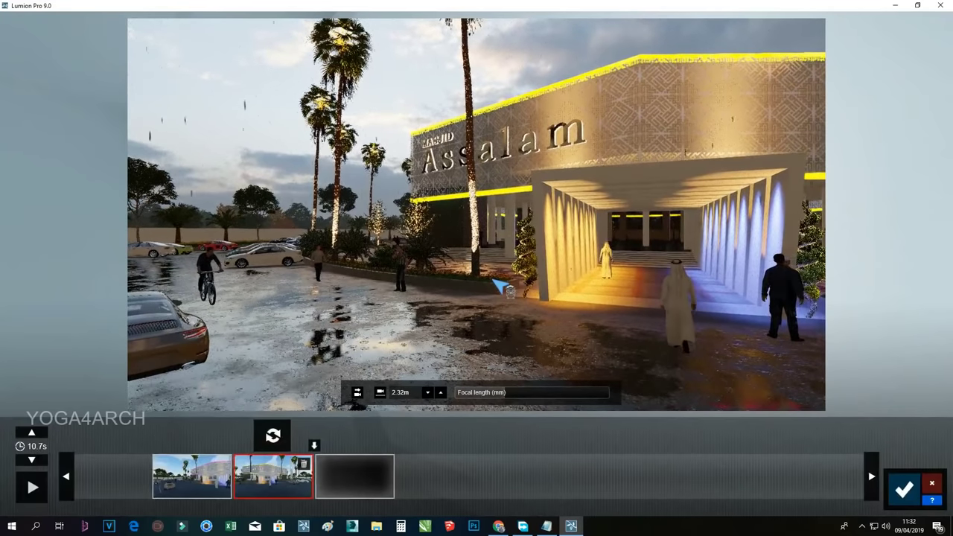
{"action": "key", "text": "a"}
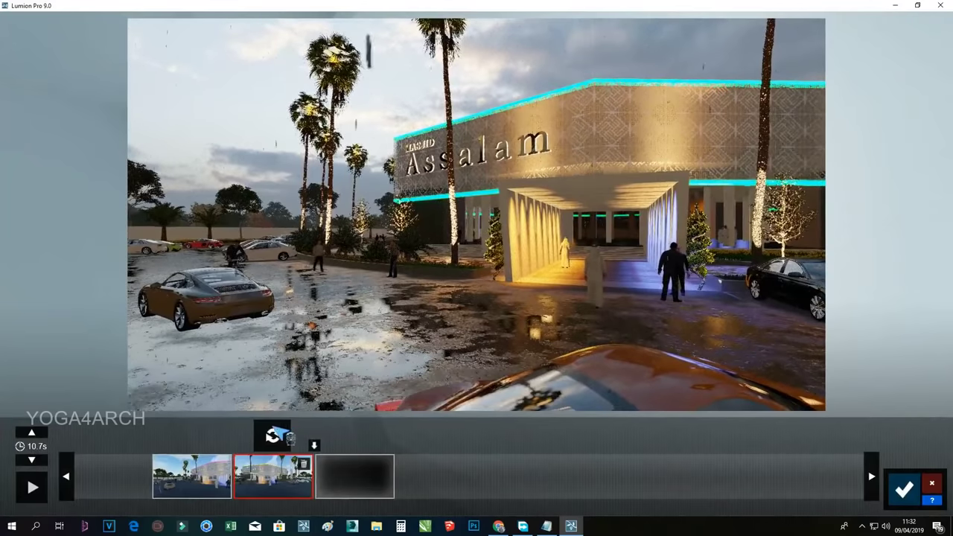
{"action": "left_click", "coordinate": [274, 435]}
{"action": "left_click", "coordinate": [191, 476]}
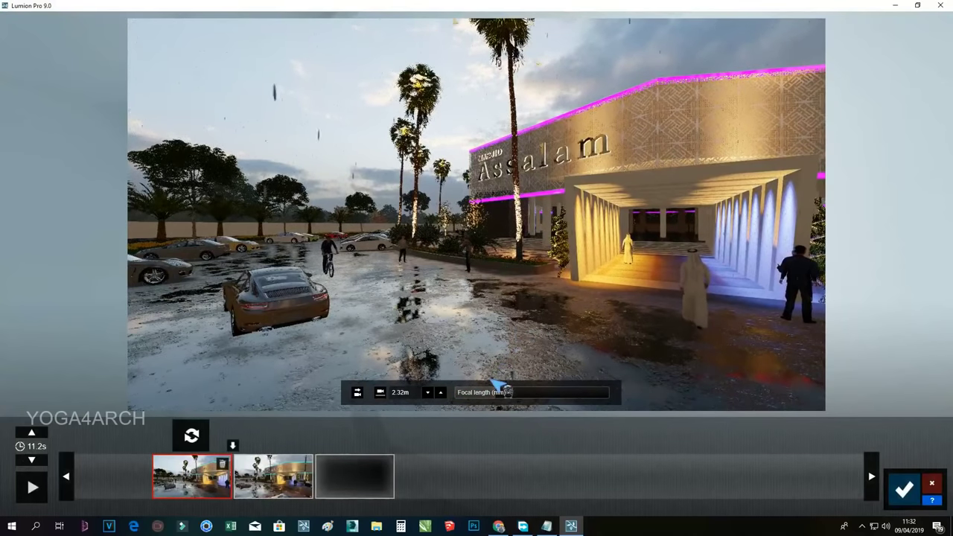
{"action": "left_click_drag", "start_coordinate": [500, 383], "coordinate": [504, 384]}
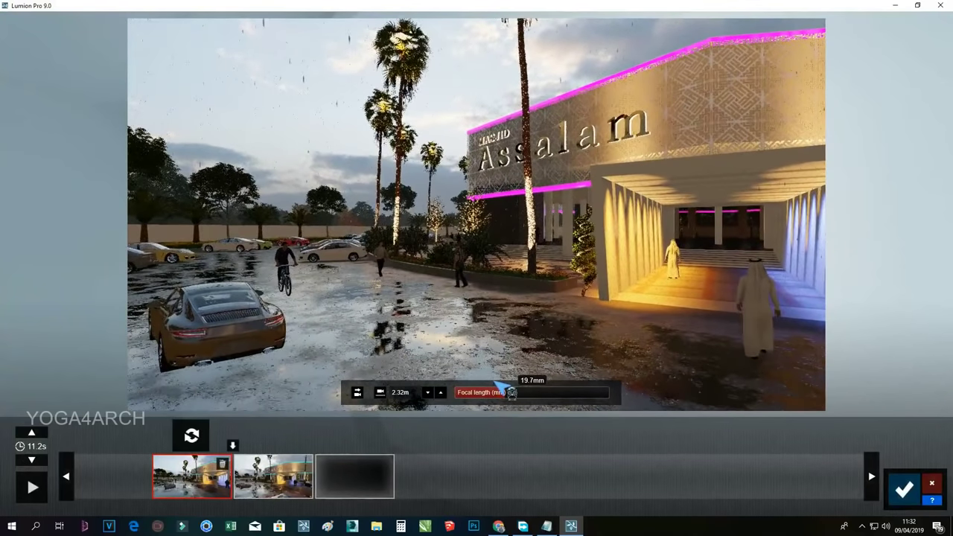
{"action": "left_click_drag", "start_coordinate": [511, 392], "coordinate": [524, 335]}
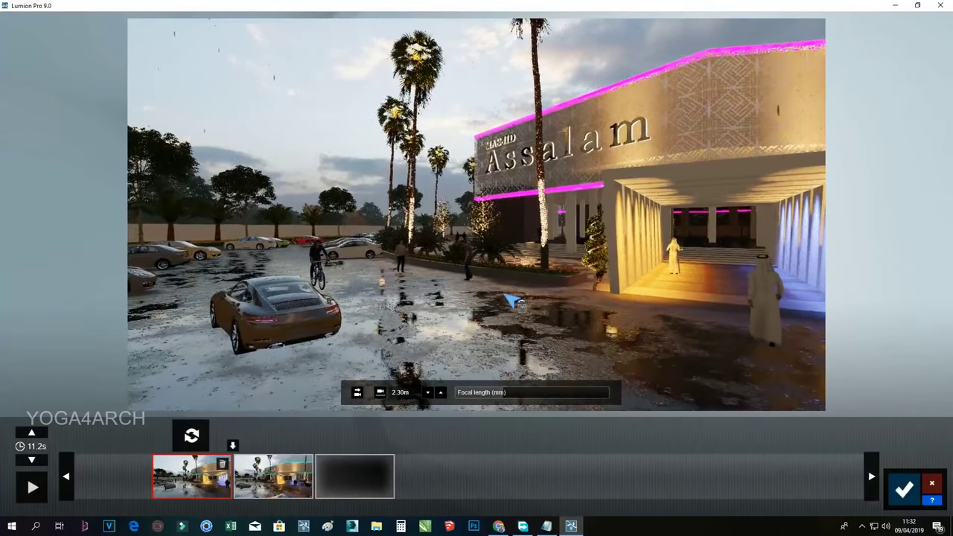
{"action": "key", "text": "d"}
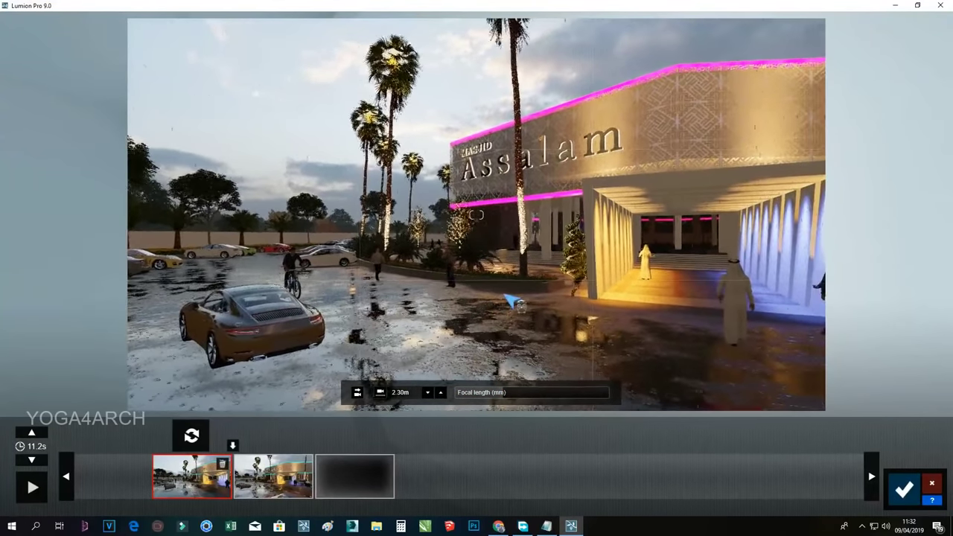
{"action": "left_click", "coordinate": [195, 435]}
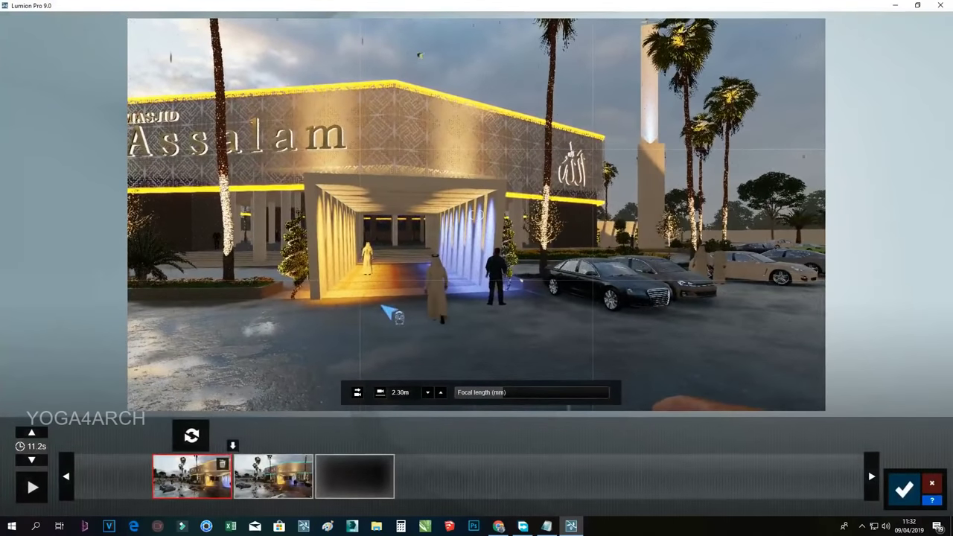
- Move the camera forward toward the mosque entrance, lowered to 1.92 m near the orange car
{"action": "key", "text": "w"}
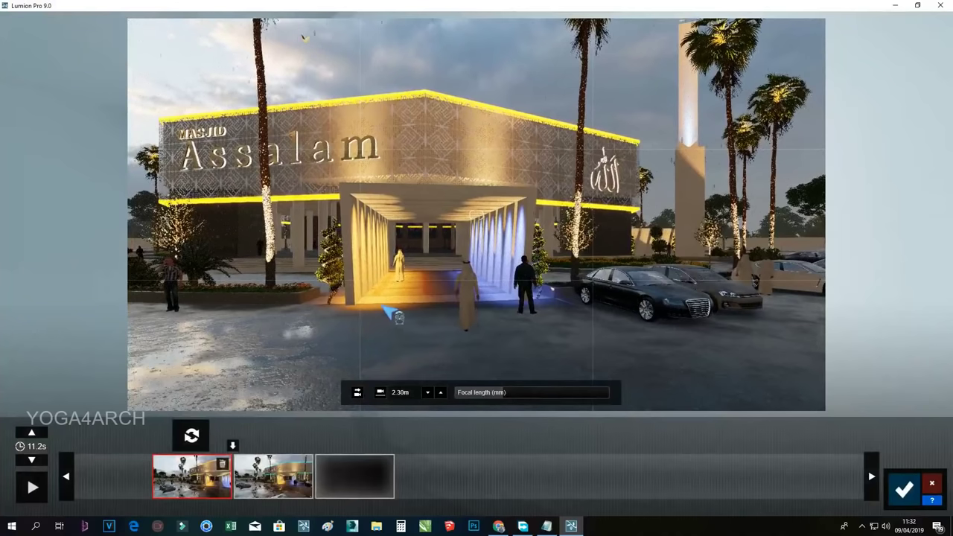
{"action": "key", "text": "d"}
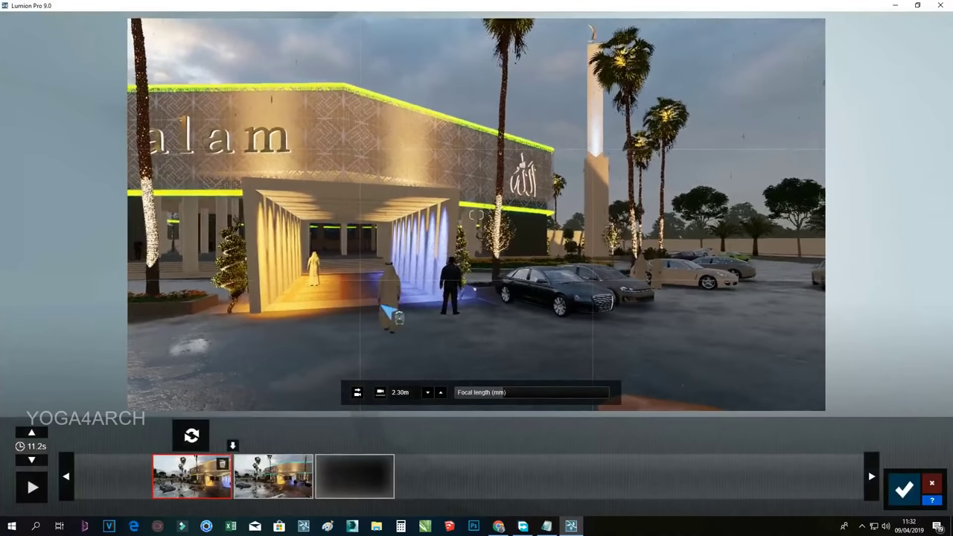
{"action": "key", "text": "a"}
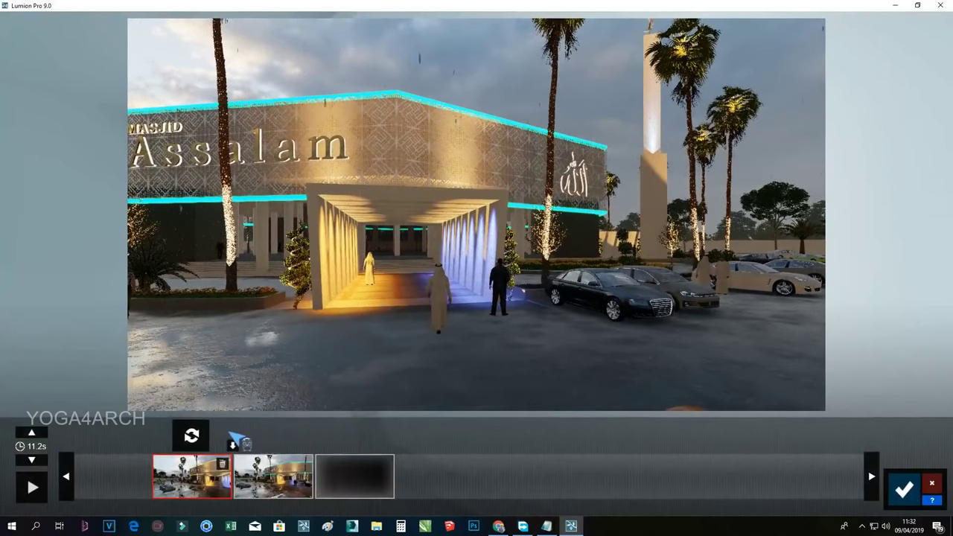
{"action": "left_click", "coordinate": [233, 443]}
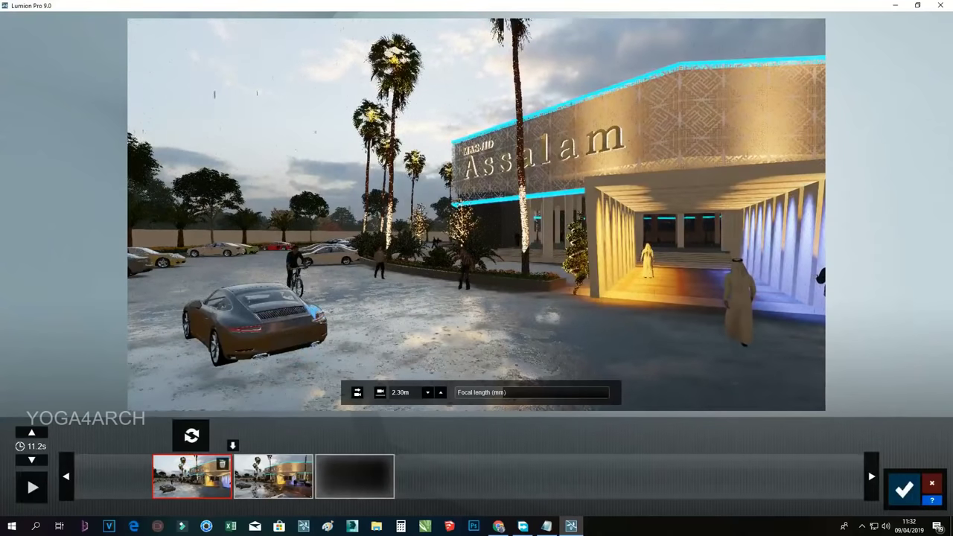
{"action": "key", "text": "w"}
{"action": "key", "text": "d"}
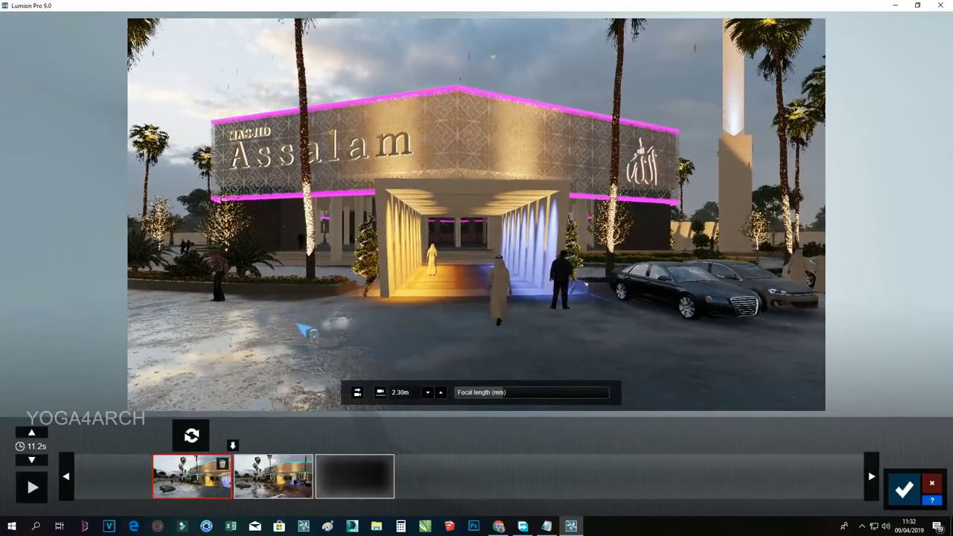
{"action": "right_click_drag", "start_coordinate": [319, 315], "coordinate": [318, 326]}
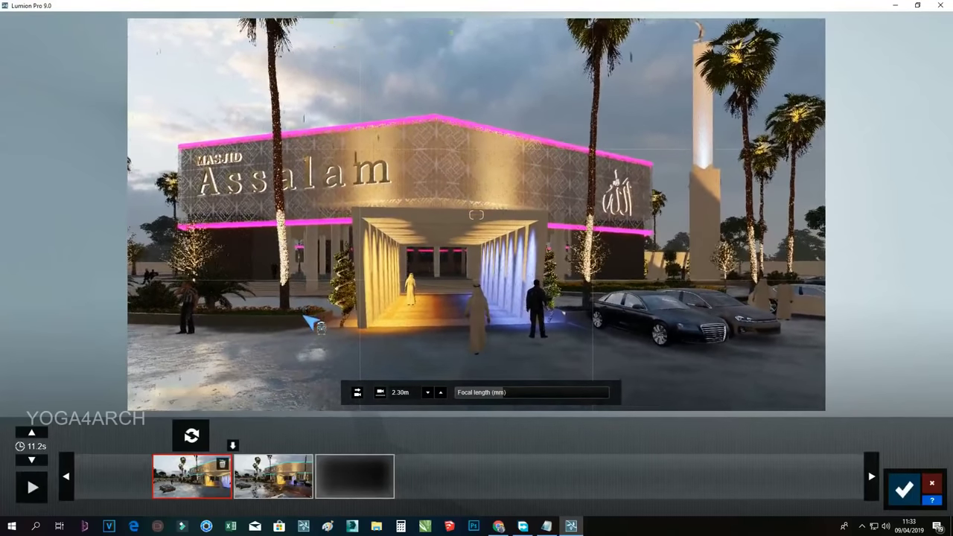
{"action": "key", "text": "s"}
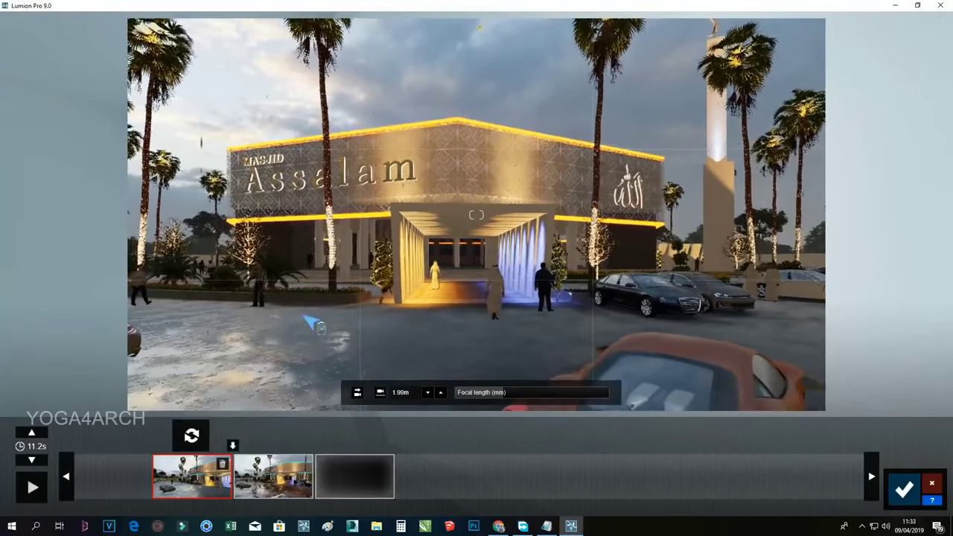
{"action": "key", "text": "w"}
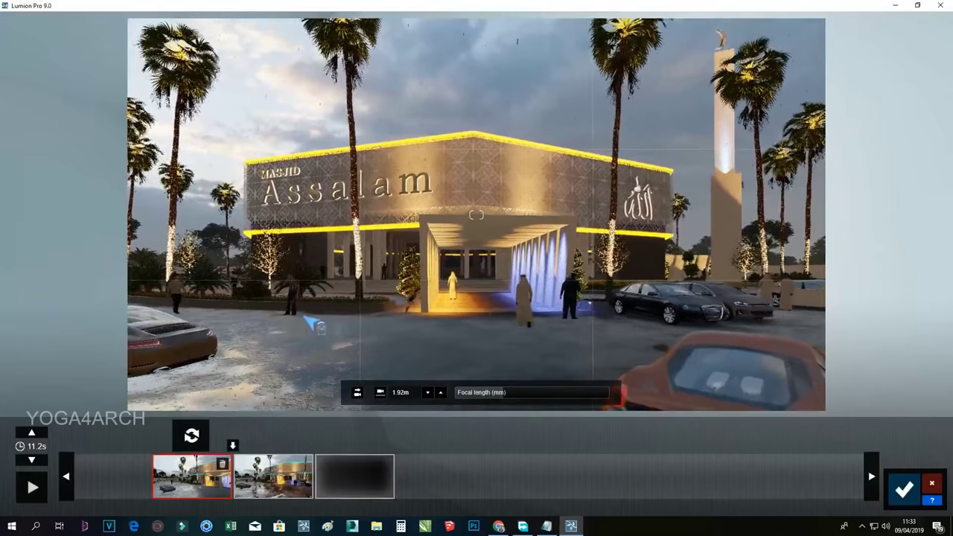
{"action": "key", "text": "w"}
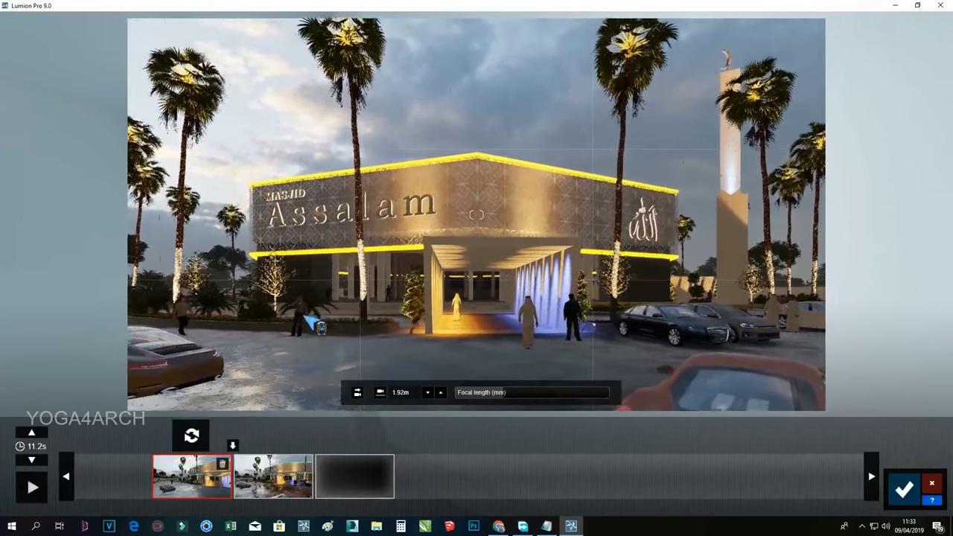
- Take a third keyframe, preview the path, then delete it, leaving two keyframes at 11.2 s
{"action": "left_click", "coordinate": [235, 445]}
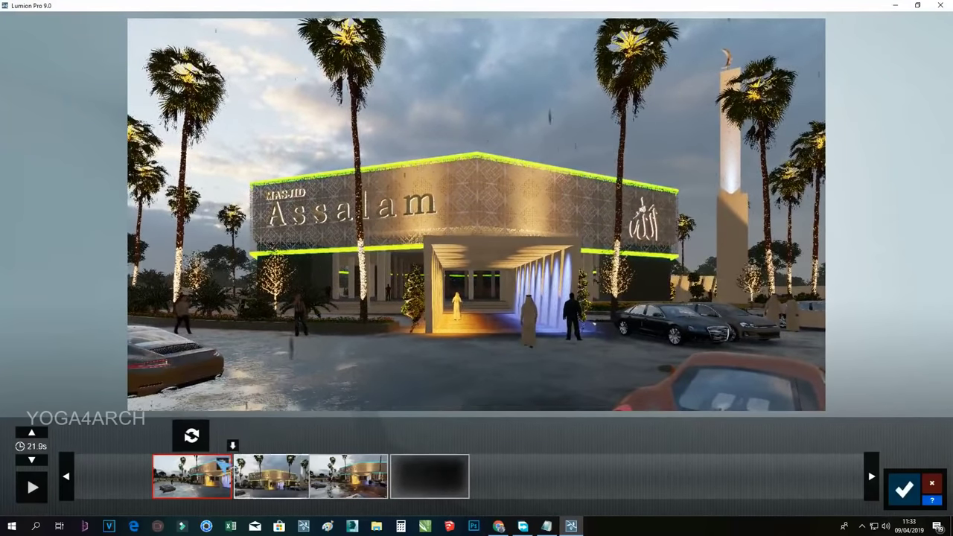
{"action": "left_click", "coordinate": [154, 466]}
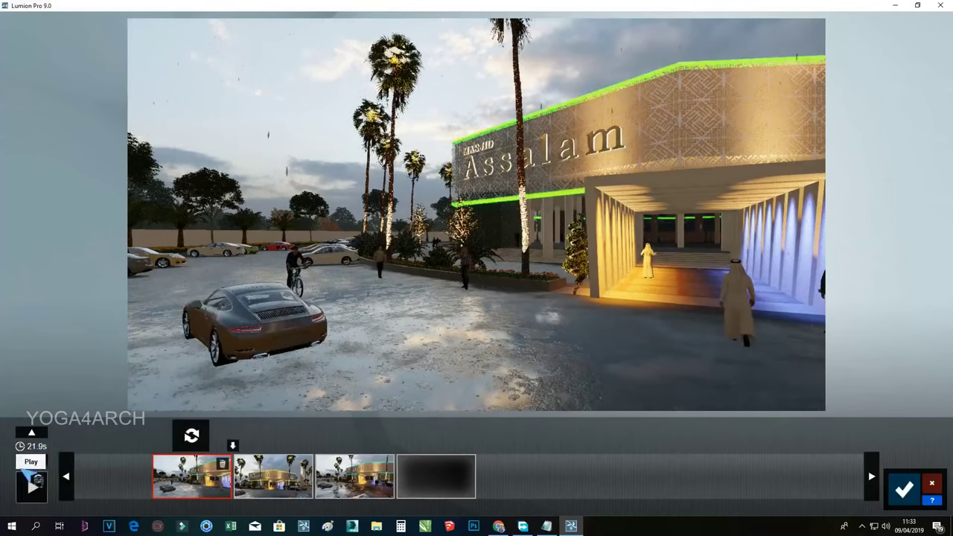
{"action": "left_click", "coordinate": [34, 482]}
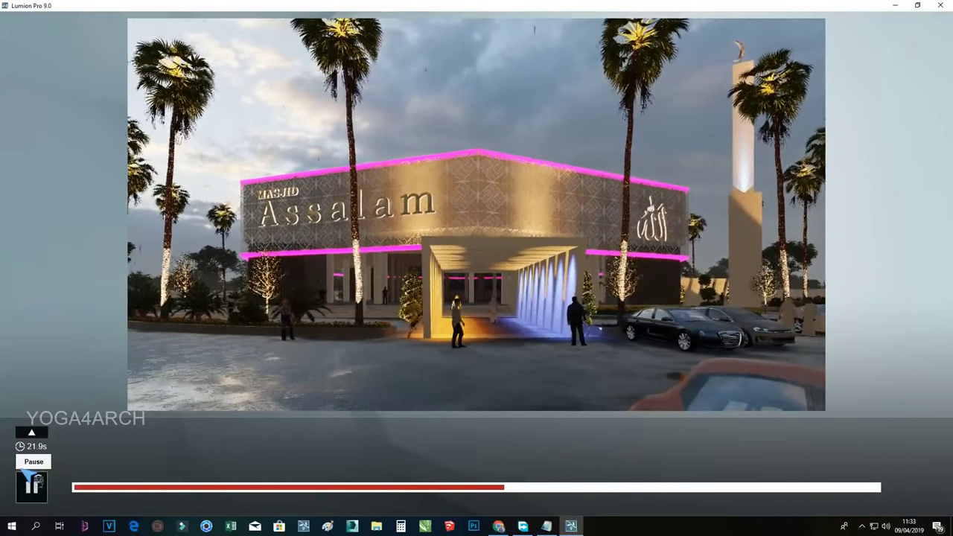
{"action": "left_click", "coordinate": [31, 484]}
{"action": "left_click", "coordinate": [350, 475]}
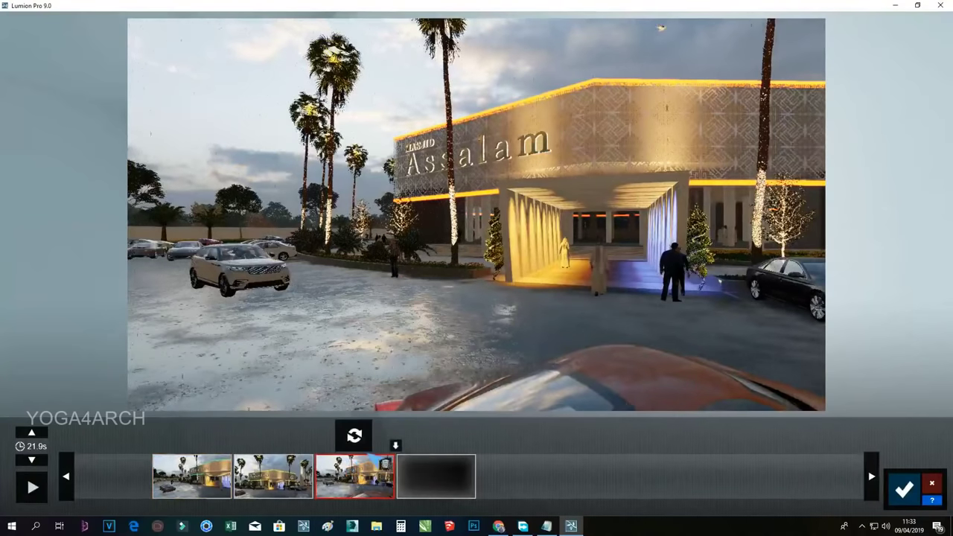
{"action": "left_click", "coordinate": [385, 463]}
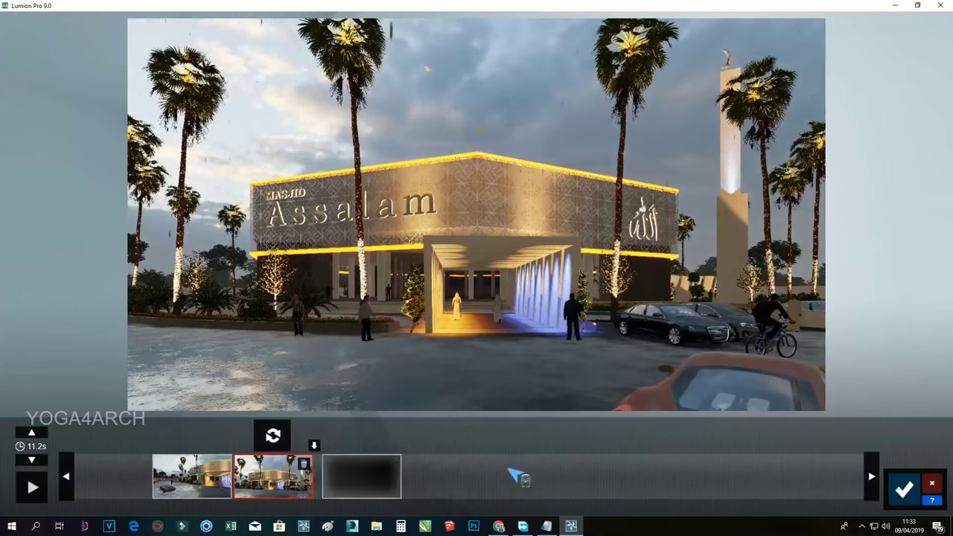
- Save clip 3, scrub clip 4, and open its Mass Move path editor over the parking lot
{"action": "left_click", "coordinate": [901, 488]}
{"action": "left_click", "coordinate": [350, 463]}
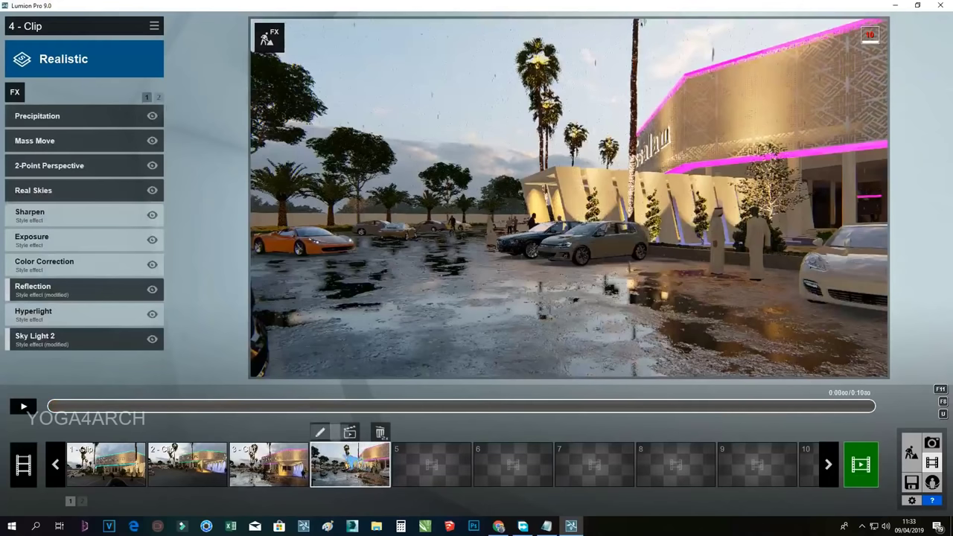
{"action": "mouse_move", "coordinate": [125, 406]}
{"action": "left_mouse_down"}
{"action": "mouse_move", "coordinate": [283, 405]}
{"action": "mouse_move", "coordinate": [78, 407]}
{"action": "mouse_move", "coordinate": [477, 404]}
{"action": "mouse_move", "coordinate": [5, 393]}
{"action": "left_mouse_up"}
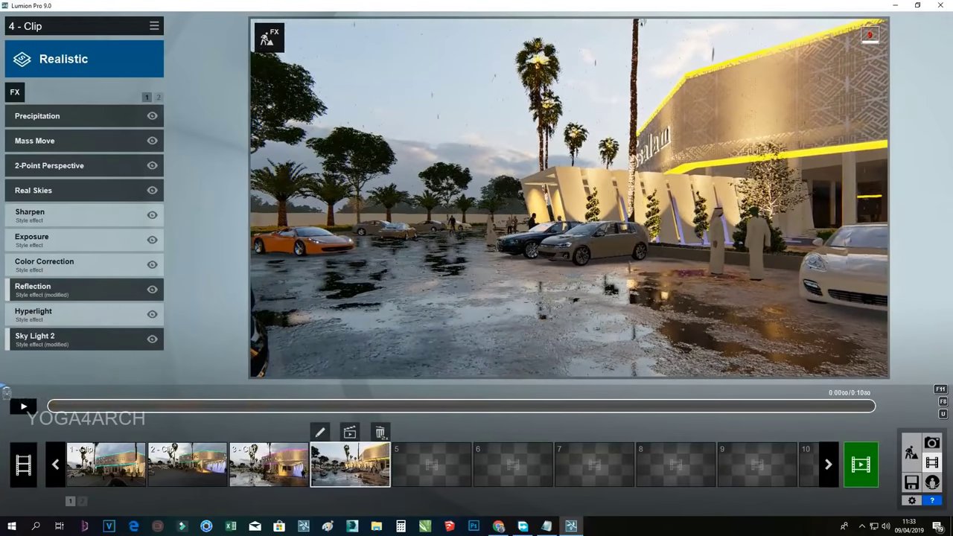
{"action": "left_click", "coordinate": [37, 140]}
- Start a new Mass Move path behind the orange sports car, with points up the car park road
{"action": "left_click", "coordinate": [30, 146]}
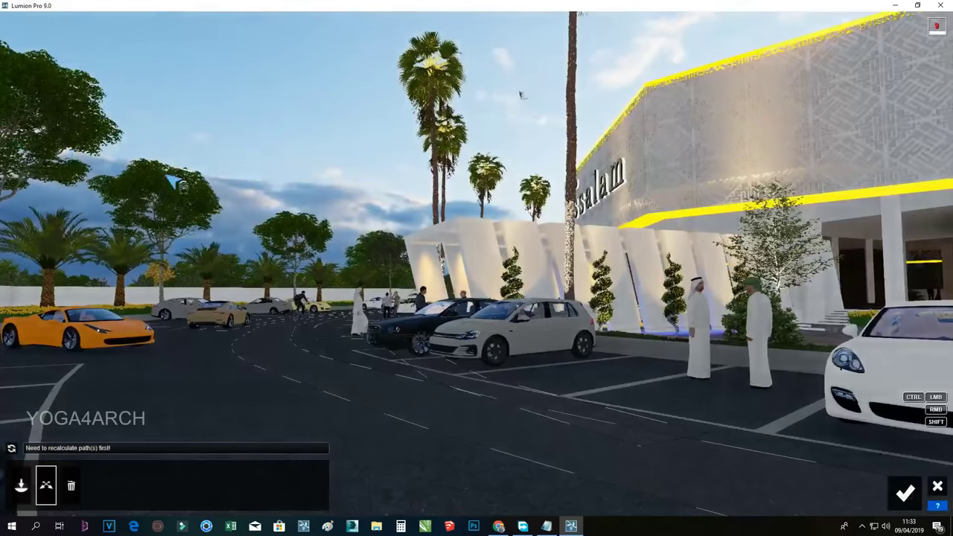
{"action": "scroll", "coordinate": [179, 231], "scroll_direction": "down", "scroll_amount": 10}
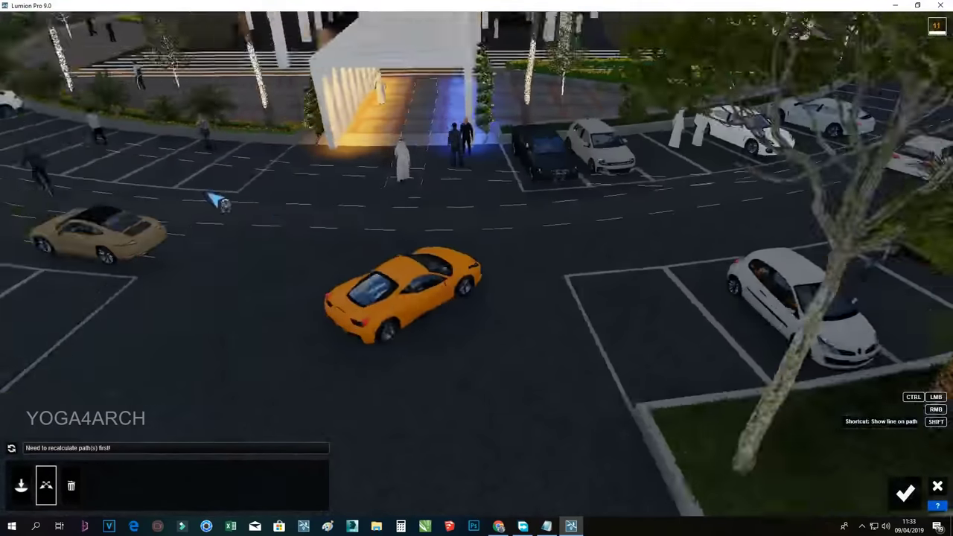
{"action": "scroll", "coordinate": [117, 369], "scroll_direction": "up", "scroll_amount": 3}
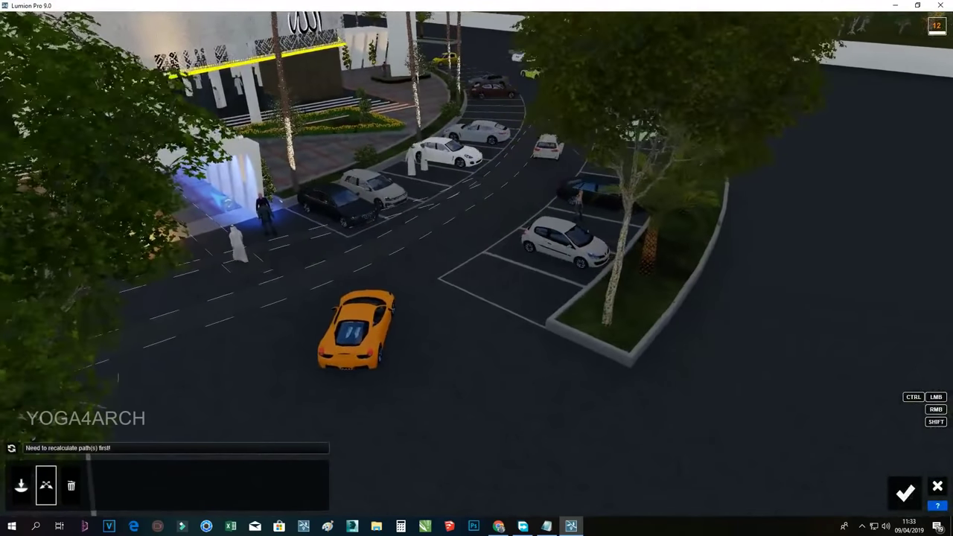
{"action": "left_click", "coordinate": [46, 485]}
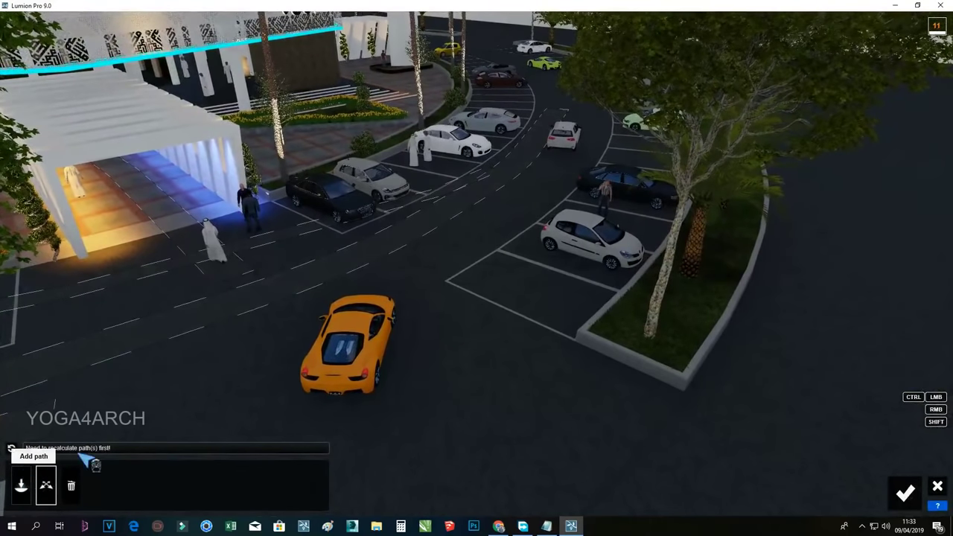
{"action": "left_click", "coordinate": [325, 423]}
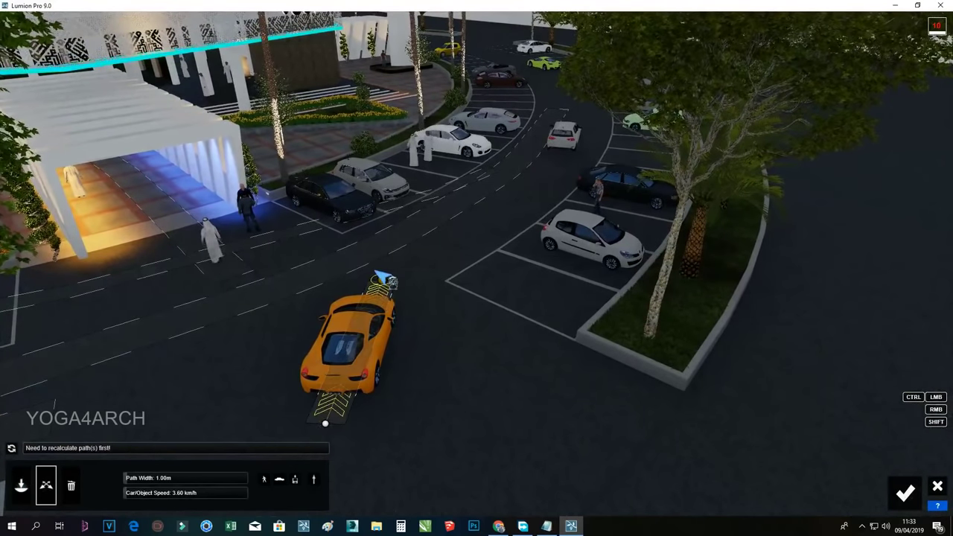
{"action": "left_click", "coordinate": [452, 238]}
{"action": "left_click", "coordinate": [527, 191]}
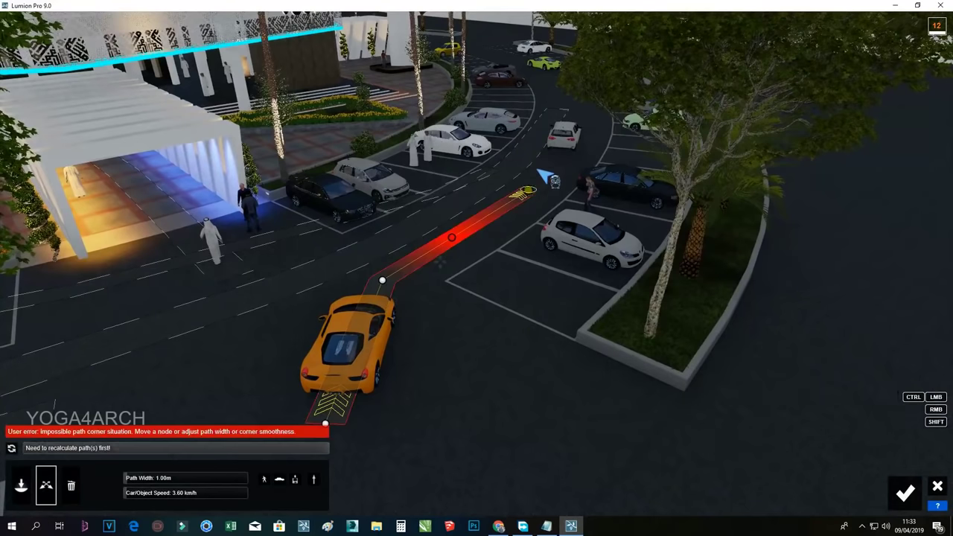
{"action": "mouse_move", "coordinate": [550, 171]}
{"action": "right_mouse_down"}
{"action": "mouse_move", "coordinate": [491, 152]}
{"action": "mouse_move", "coordinate": [537, 174]}
{"action": "mouse_move", "coordinate": [450, 311]}
{"action": "right_mouse_up"}
{"action": "scroll", "coordinate": [491, 152], "scroll_direction": "down", "scroll_amount": 5}
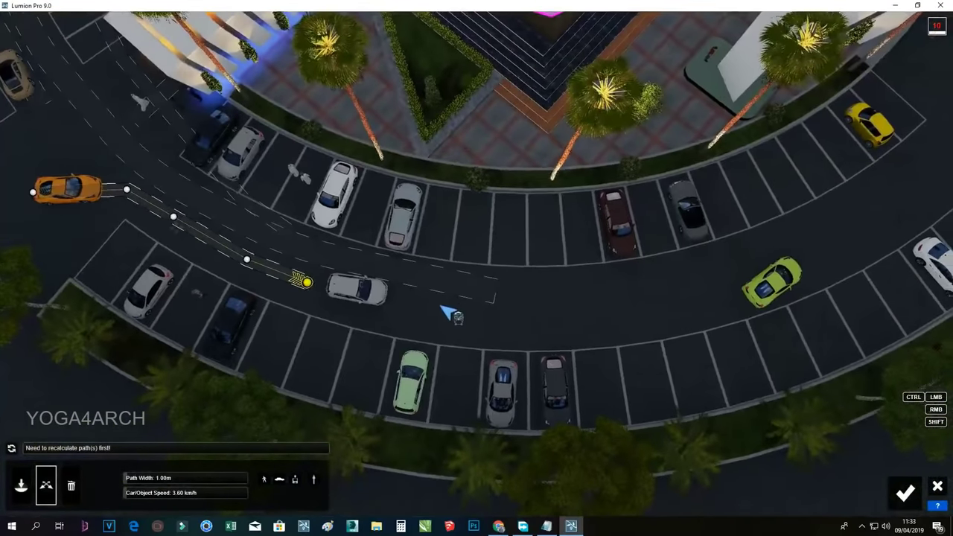
- Extend the car's path along the curved road past the silver car to beyond the green car
{"action": "left_click", "coordinate": [450, 311], "text": "ctrl"}
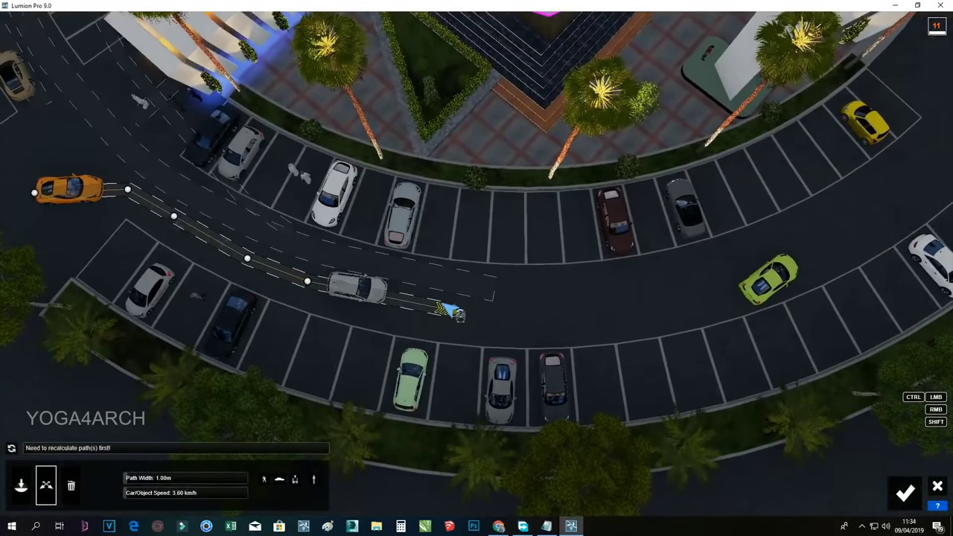
{"action": "left_click", "coordinate": [535, 313], "text": "ctrl"}
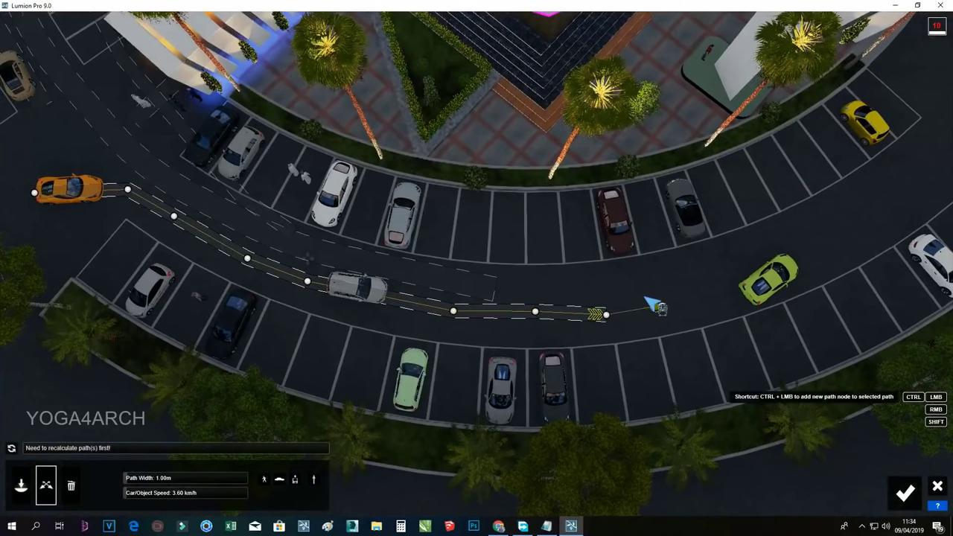
{"action": "left_click", "coordinate": [654, 304], "text": "ctrl"}
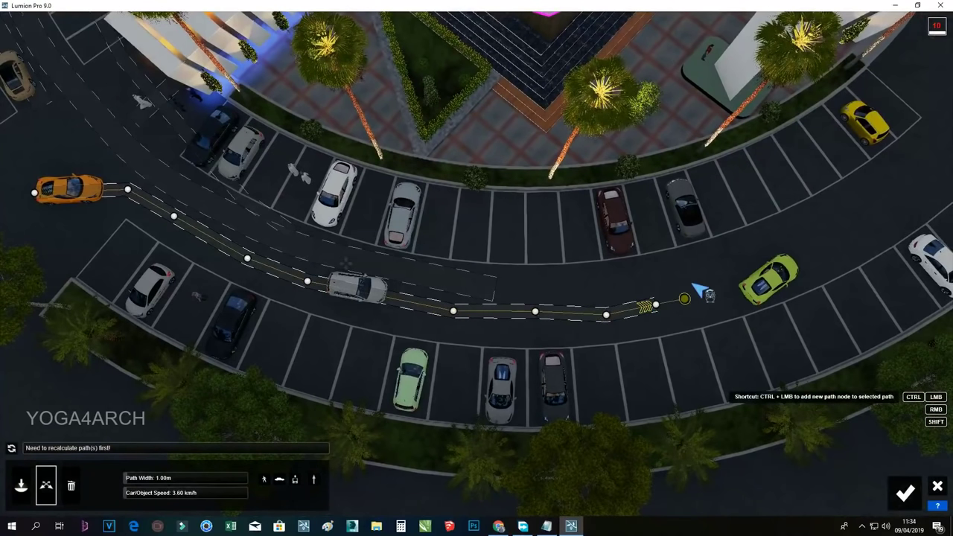
{"action": "left_click", "coordinate": [527, 310]}
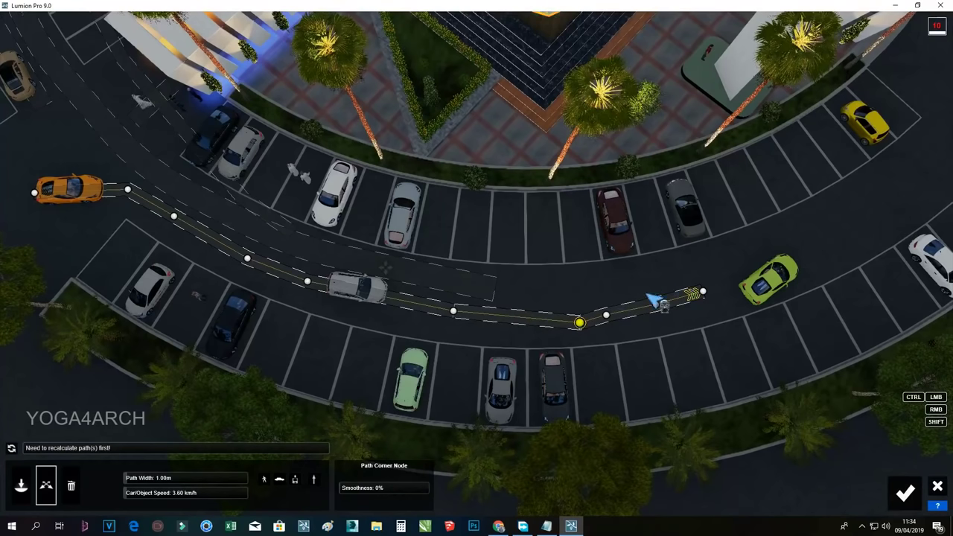
{"action": "mouse_move", "coordinate": [657, 306]}
{"action": "left_mouse_down"}
{"action": "mouse_move", "coordinate": [595, 311]}
{"action": "mouse_move", "coordinate": [648, 302]}
{"action": "left_mouse_up"}
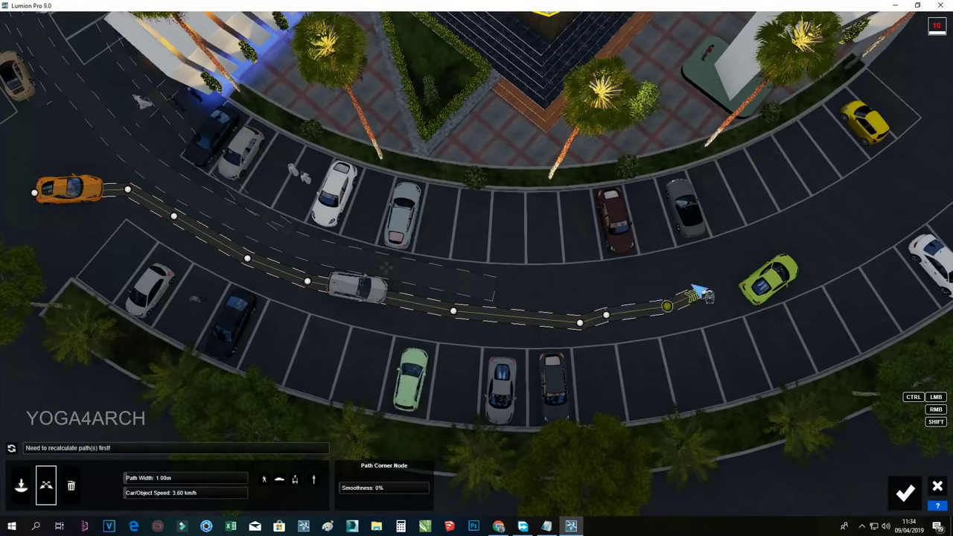
{"action": "left_click", "coordinate": [736, 277]}
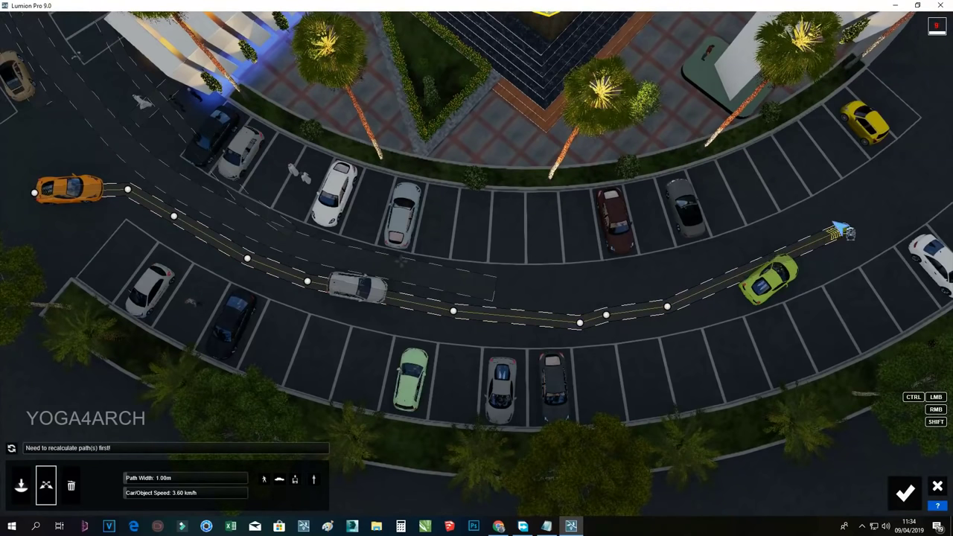
- Extend the path back behind the orange car and select the node near it
{"action": "left_click", "coordinate": [604, 308]}
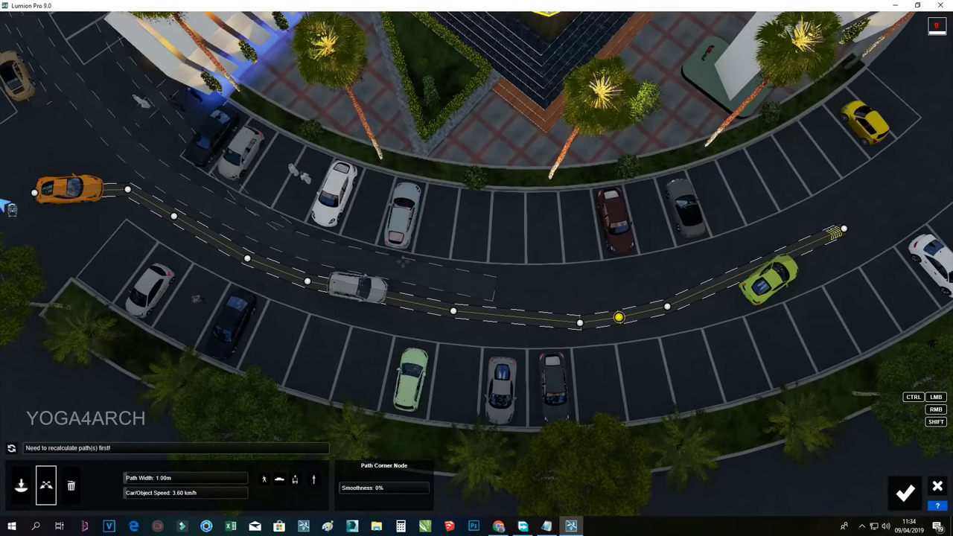
{"action": "right_click_drag", "start_coordinate": [476, 297], "coordinate": [477, 223]}
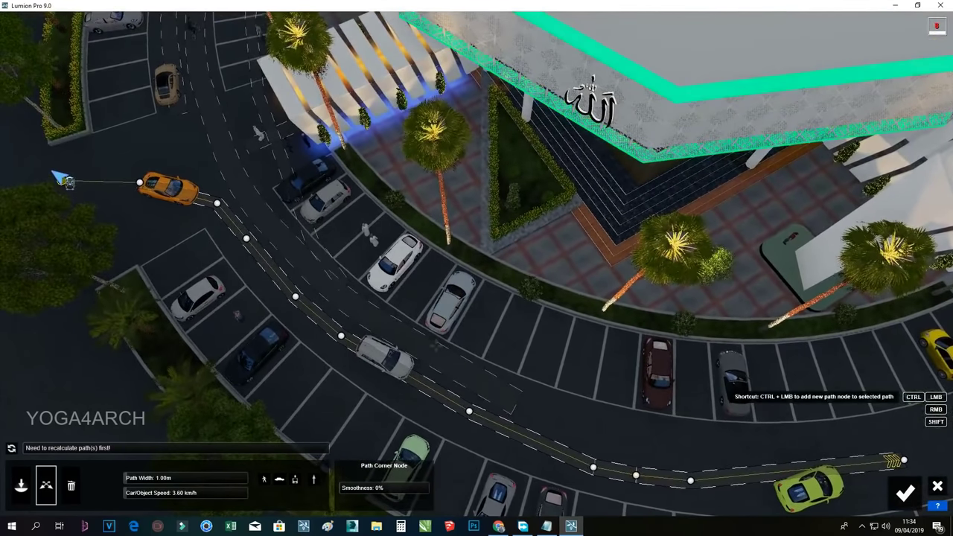
{"action": "left_click", "coordinate": [61, 178]}
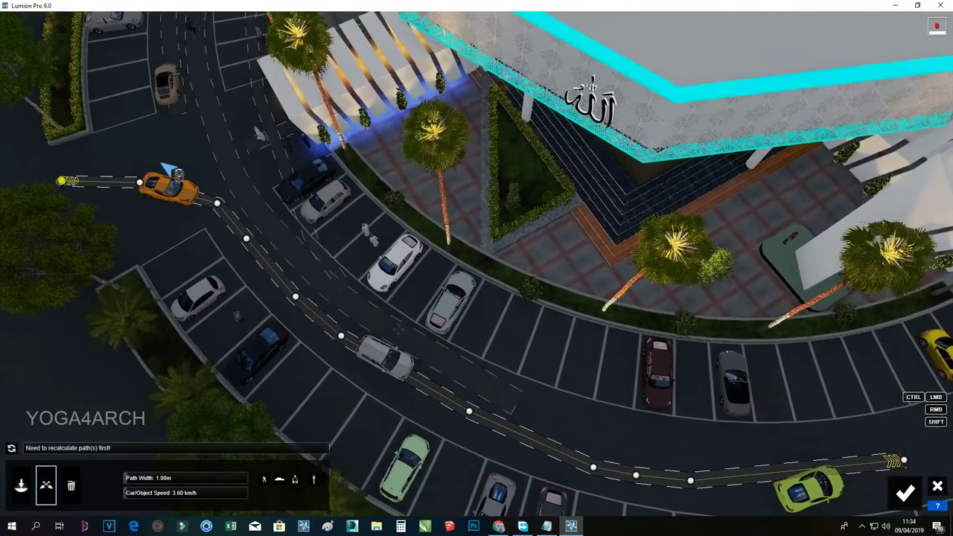
{"action": "left_click", "coordinate": [217, 203]}
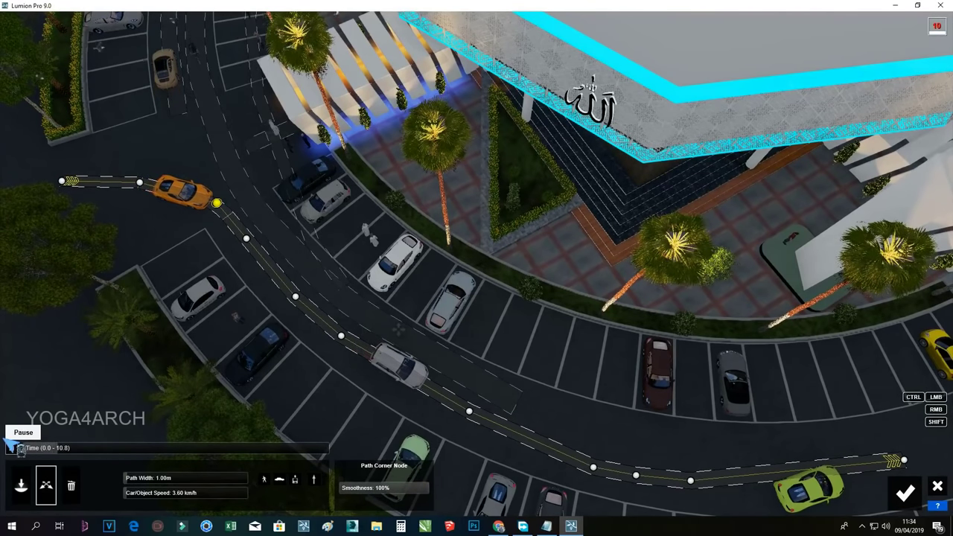
- Set the car speed to 10.41 km/h, preview the motion, and finish path editing
{"action": "left_click", "coordinate": [131, 492]}
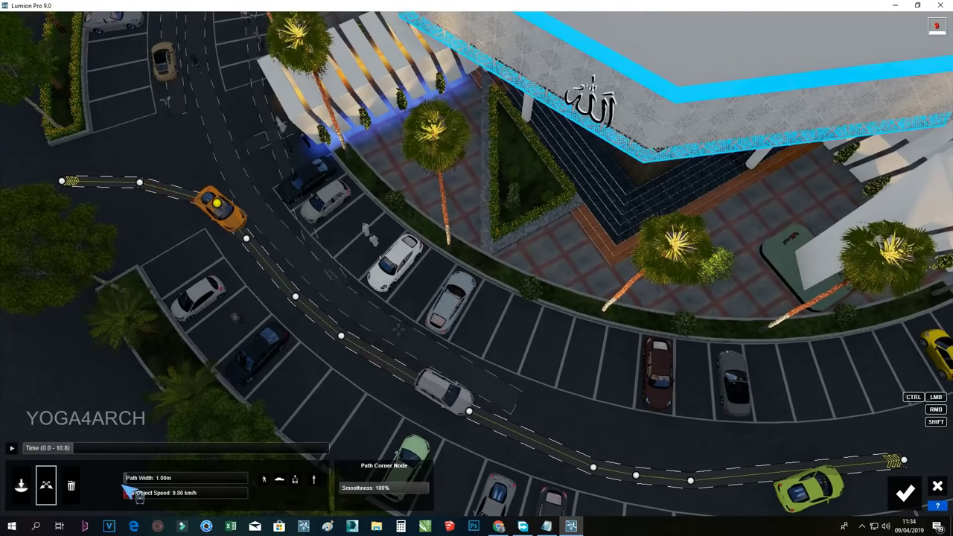
{"action": "left_click", "coordinate": [11, 447]}
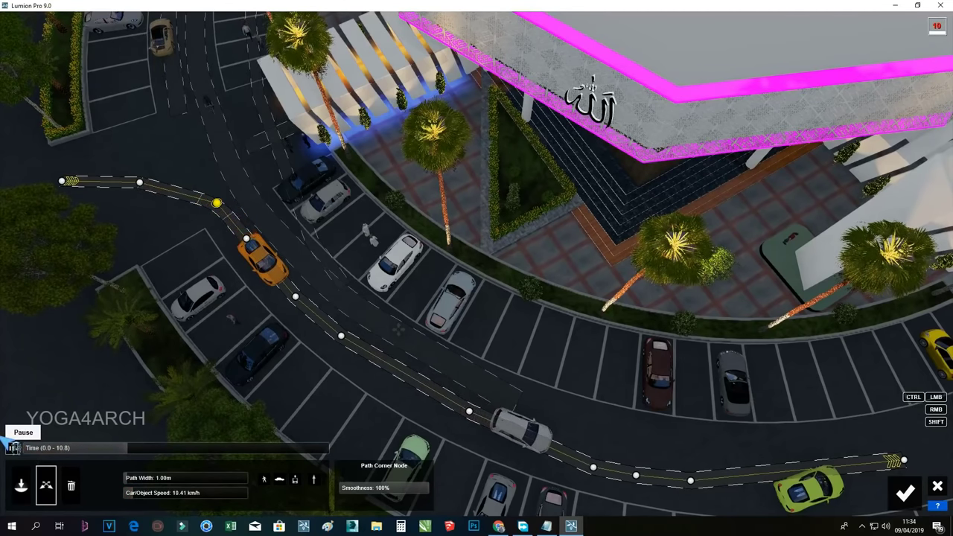
{"action": "left_click", "coordinate": [297, 297]}
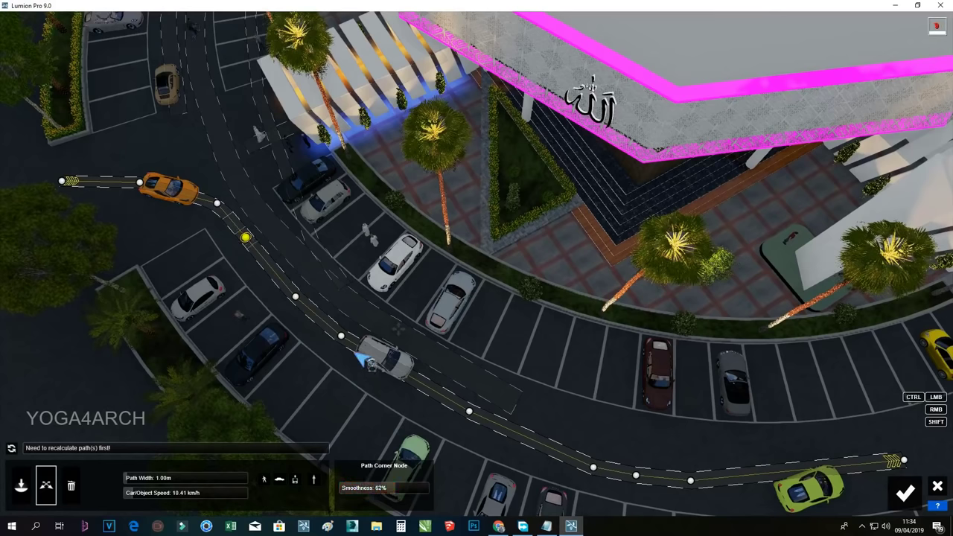
{"action": "left_click", "coordinate": [342, 334]}
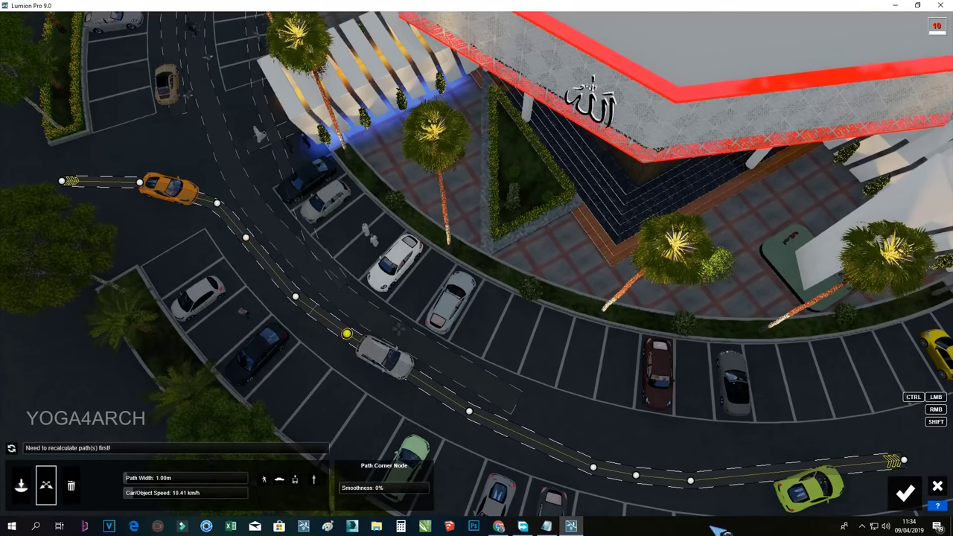
{"action": "left_click", "coordinate": [904, 491]}
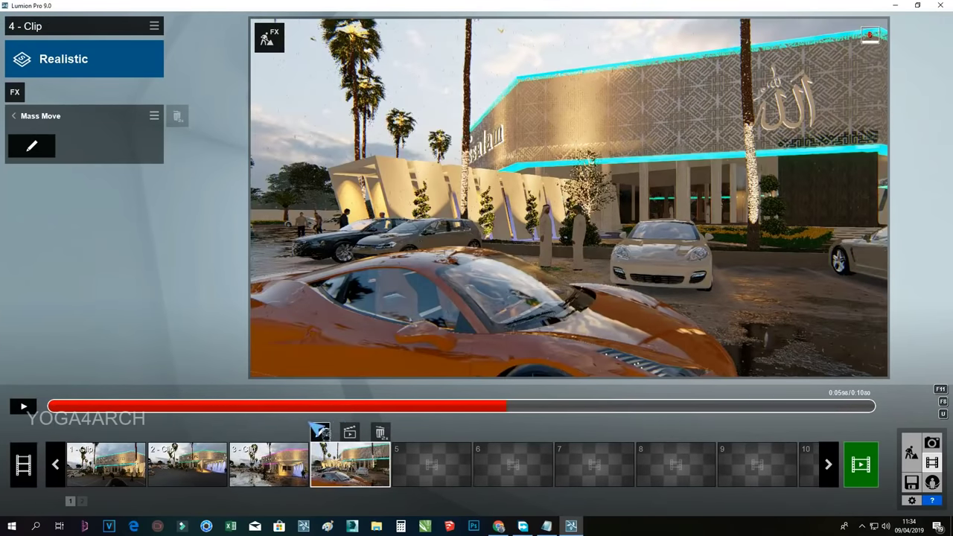
- Copy clip 4's effects and paste them onto clip 3
{"action": "left_click", "coordinate": [318, 430]}
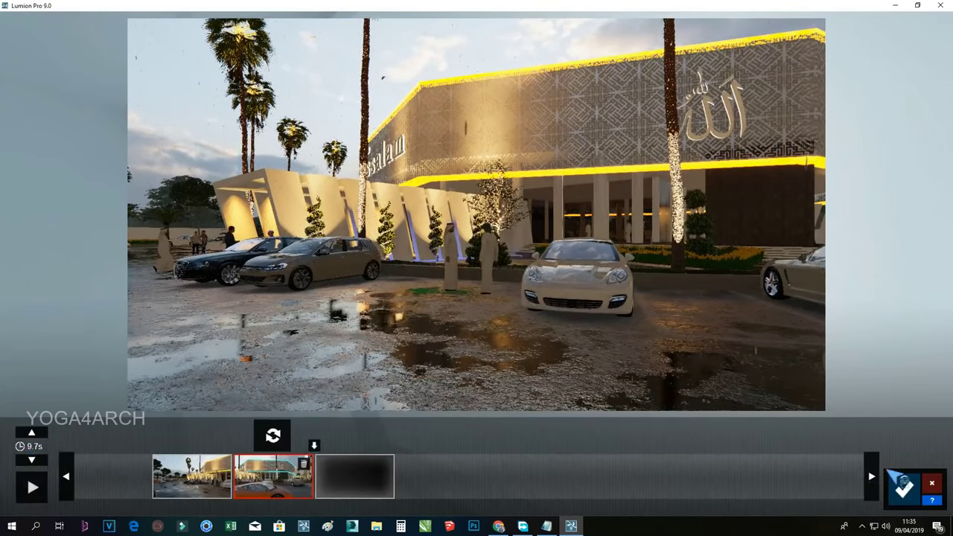
{"action": "left_click", "coordinate": [902, 487]}
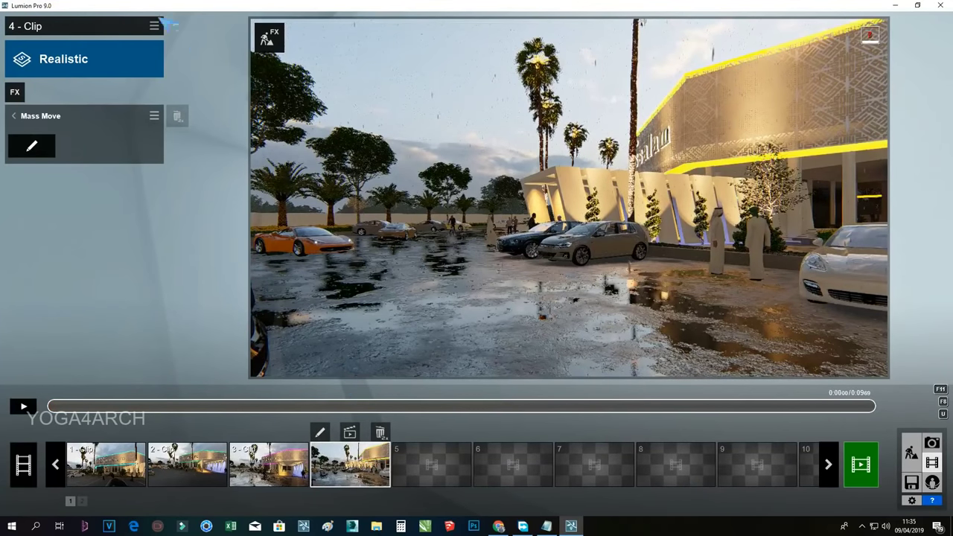
{"action": "left_click", "coordinate": [152, 22]}
{"action": "left_click", "coordinate": [123, 27]}
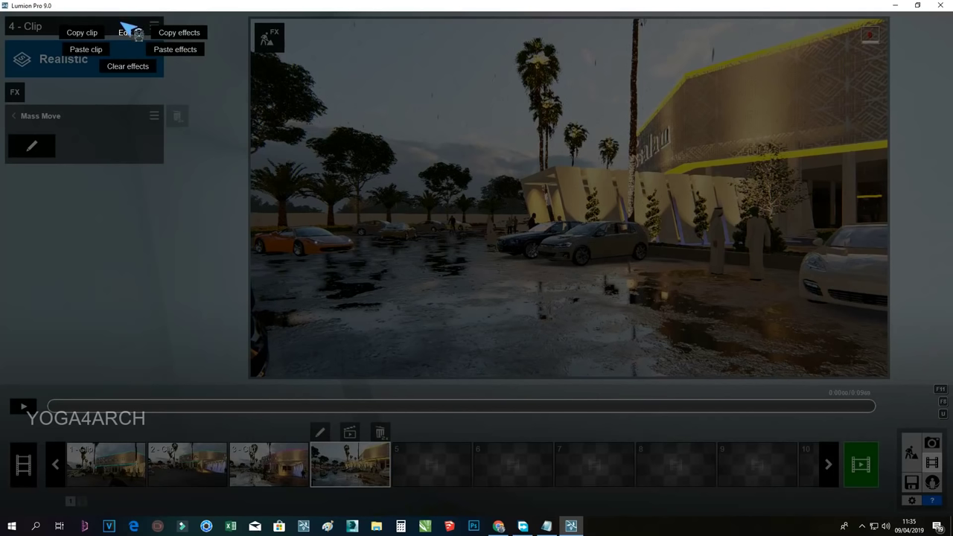
{"action": "left_click", "coordinate": [250, 381]}
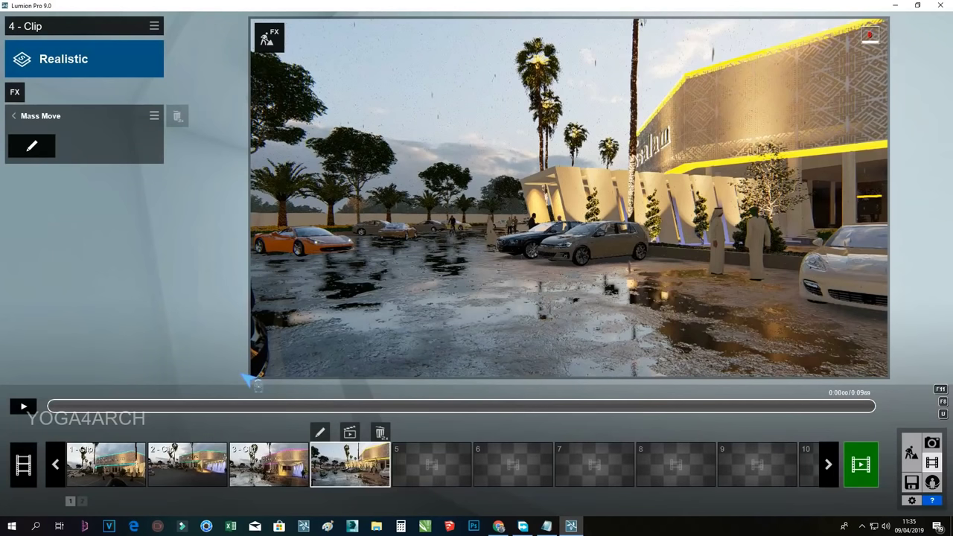
{"action": "left_click", "coordinate": [251, 455]}
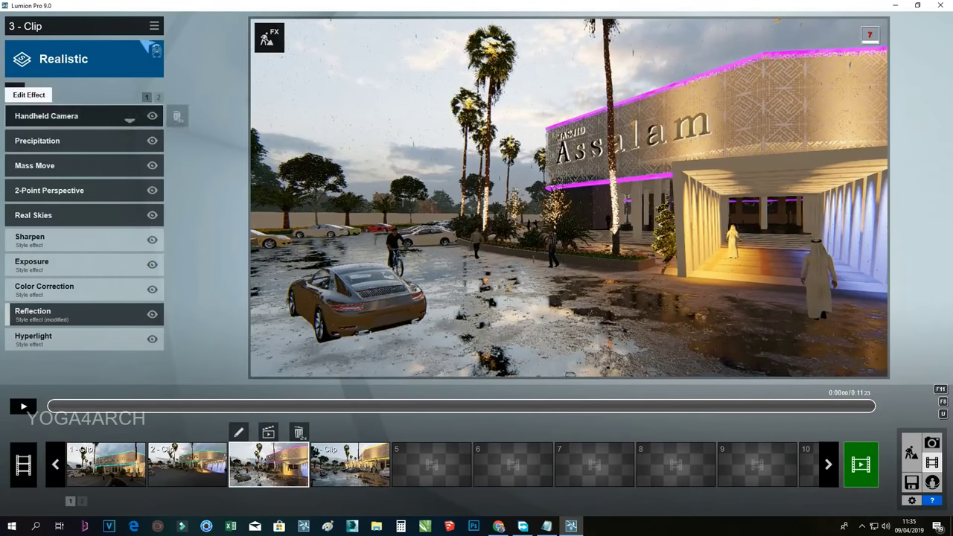
{"action": "left_click", "coordinate": [153, 26]}
{"action": "left_click", "coordinate": [126, 41]}
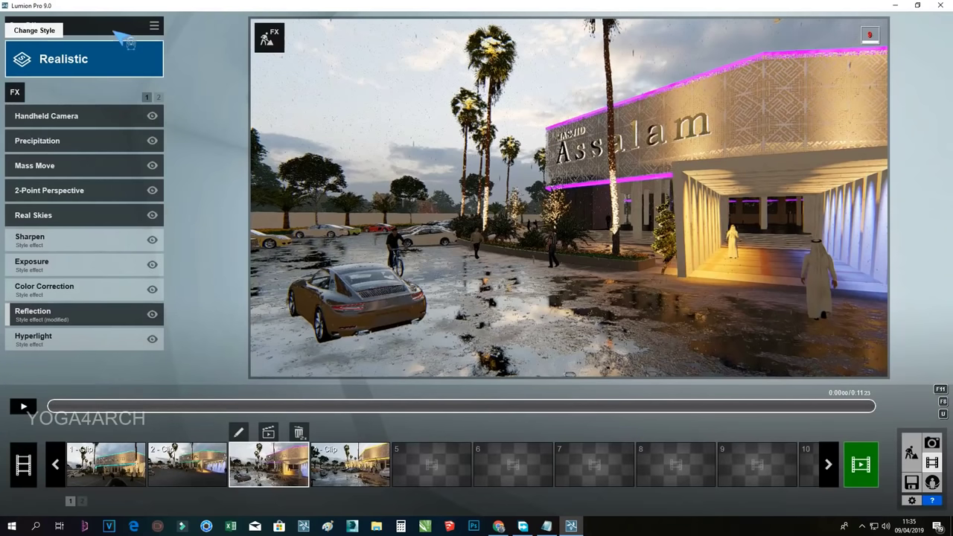
{"action": "left_click", "coordinate": [153, 26]}
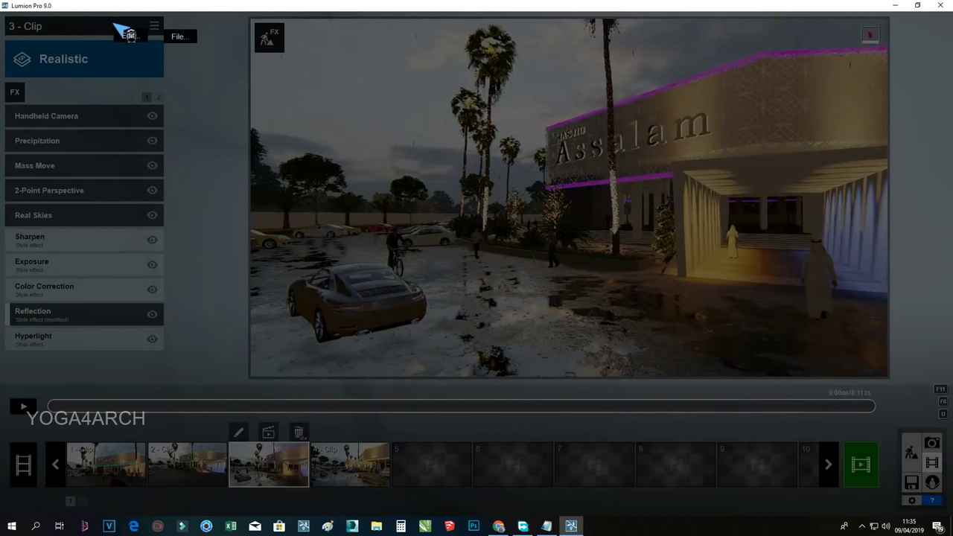
{"action": "mouse_move", "coordinate": [130, 35]}
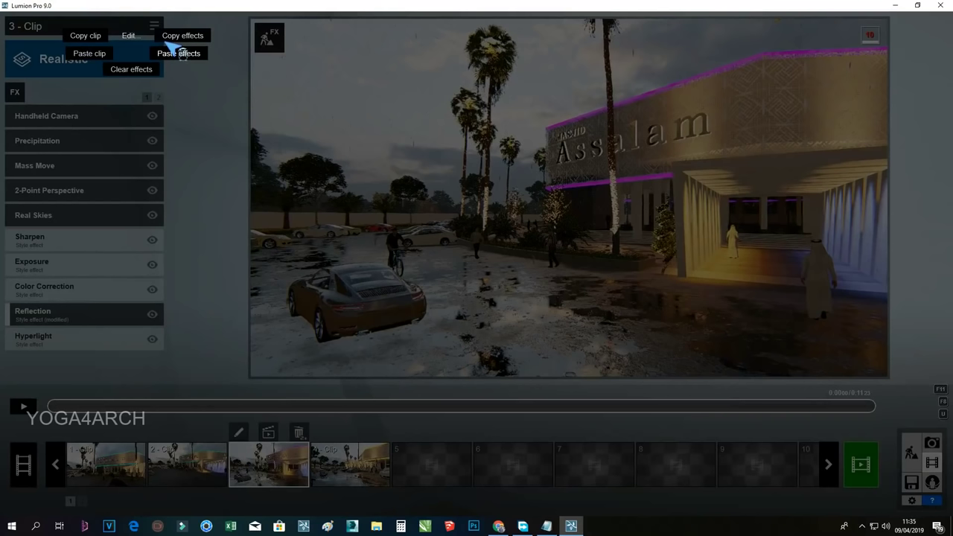
{"action": "left_click", "coordinate": [178, 53]}
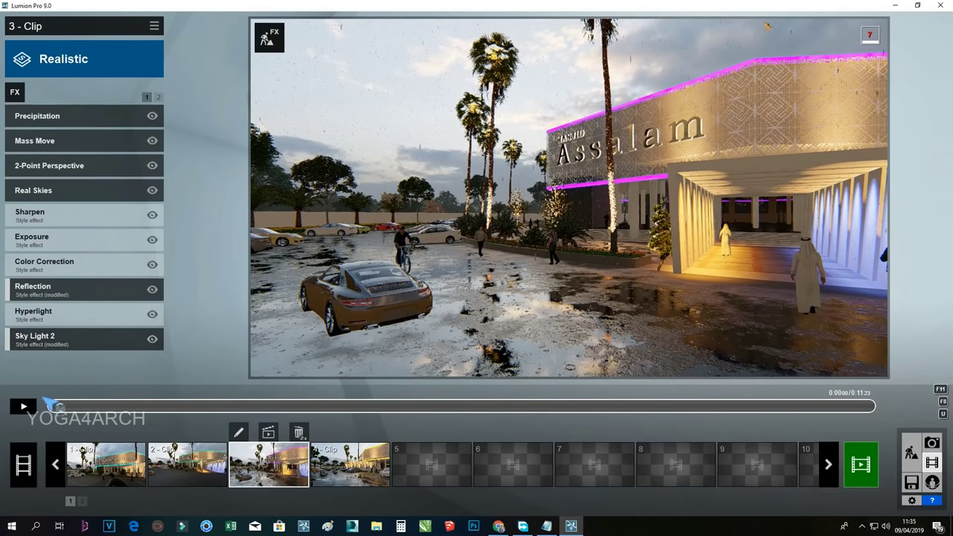
- Scrub back and forth through the rain clip 3 to review it
{"action": "mouse_move", "coordinate": [50, 404]}
{"action": "left_mouse_down"}
{"action": "mouse_move", "coordinate": [159, 399]}
{"action": "mouse_move", "coordinate": [273, 417]}
{"action": "mouse_move", "coordinate": [541, 431]}
{"action": "mouse_move", "coordinate": [923, 430]}
{"action": "left_mouse_up"}
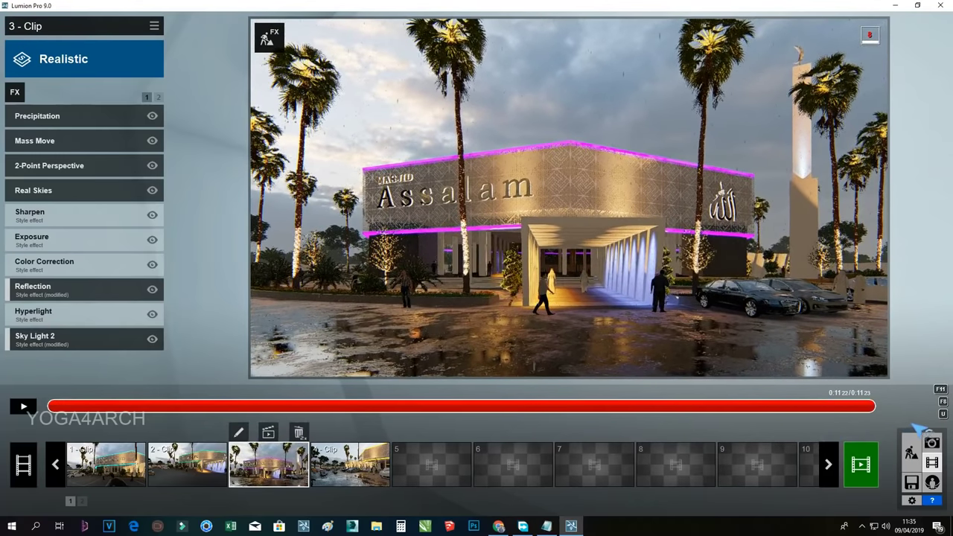
{"action": "mouse_move", "coordinate": [863, 428]}
{"action": "left_mouse_down"}
{"action": "mouse_move", "coordinate": [457, 432]}
{"action": "mouse_move", "coordinate": [4, 366]}
{"action": "left_mouse_up"}
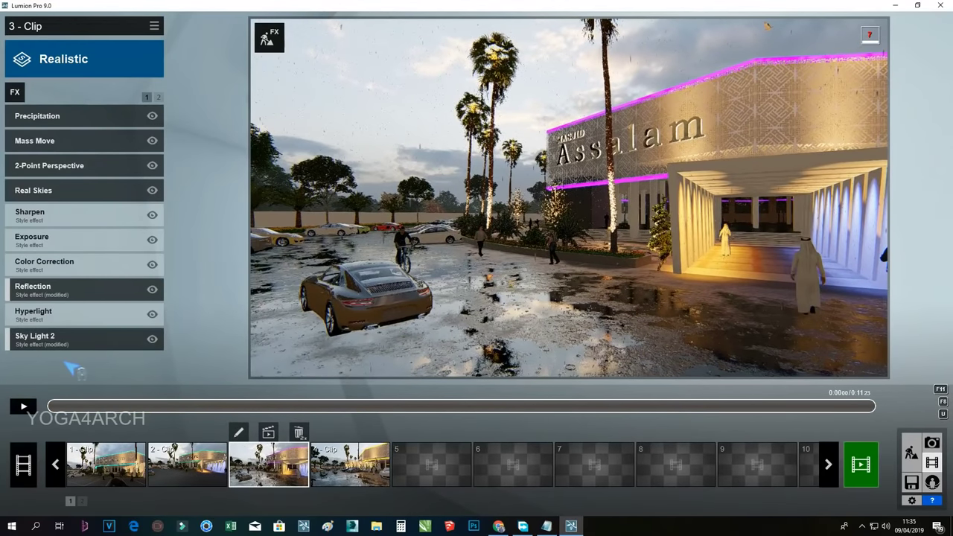
{"action": "left_click_drag", "start_coordinate": [74, 369], "coordinate": [372, 394]}
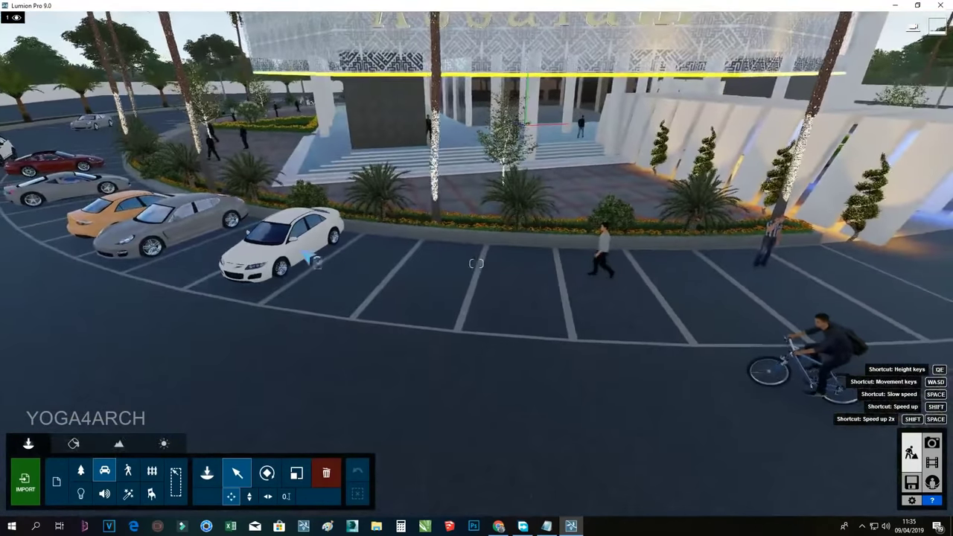
- Place a white JapaneseCar 010 in an empty bay, rotated to face out and nudged into place
{"action": "left_click", "coordinate": [105, 472]}
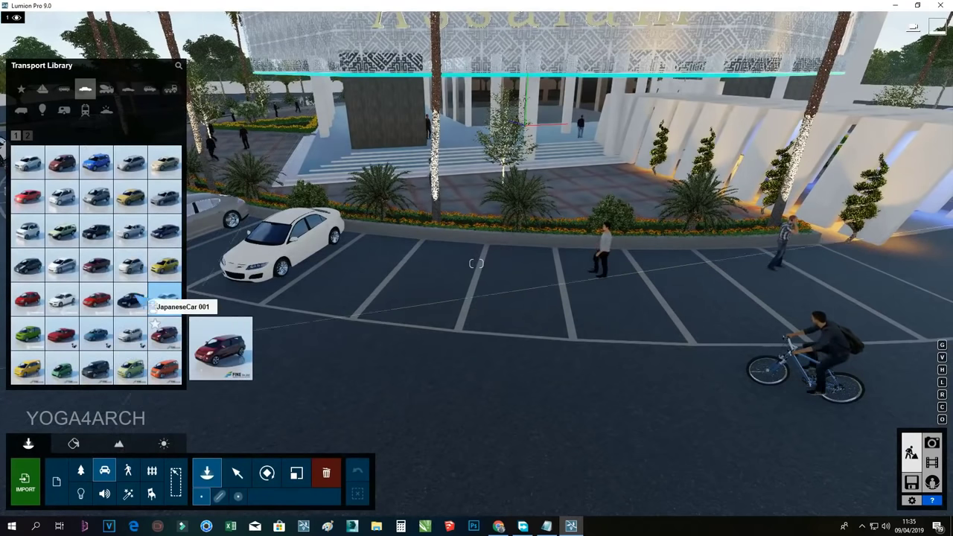
{"action": "left_click", "coordinate": [28, 134]}
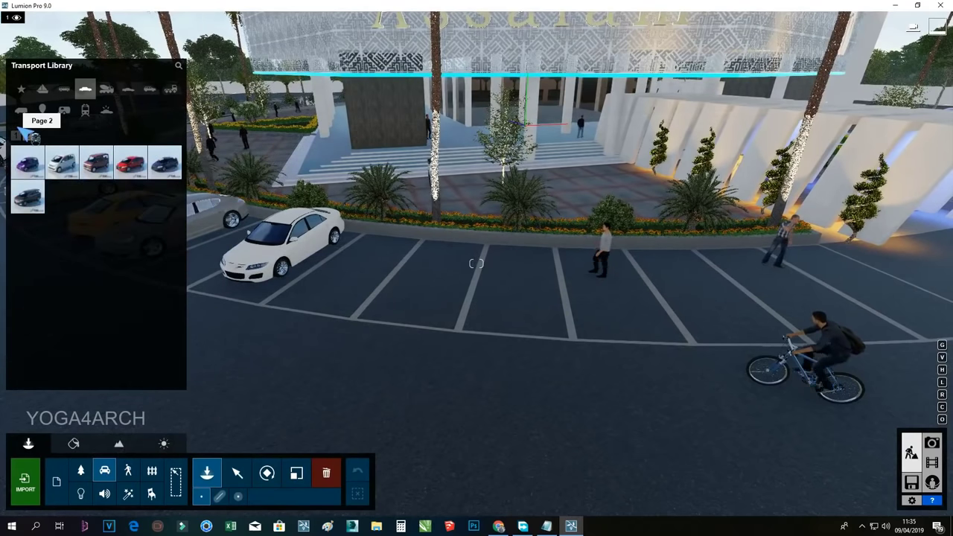
{"action": "mouse_move", "coordinate": [129, 162]}
{"action": "left_click", "coordinate": [487, 282]}
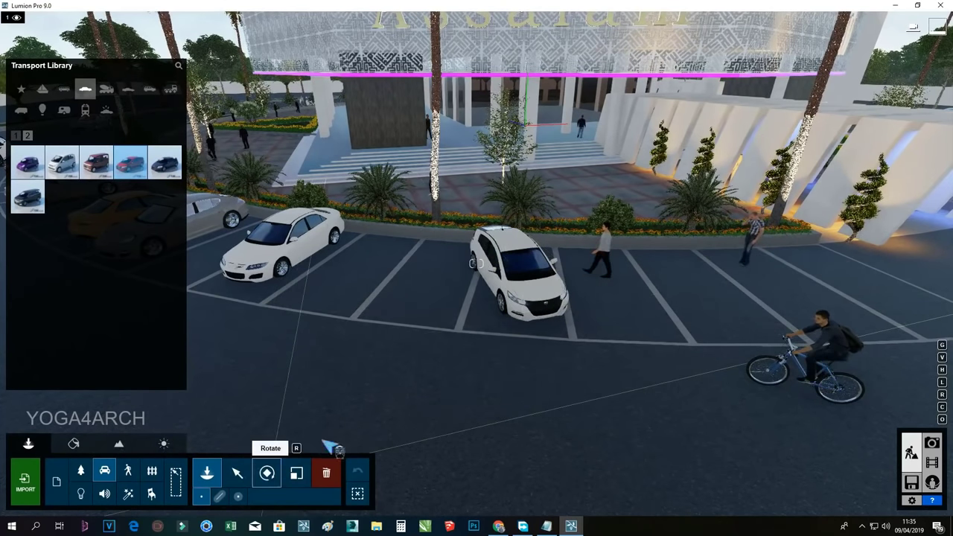
{"action": "left_click", "coordinate": [267, 472]}
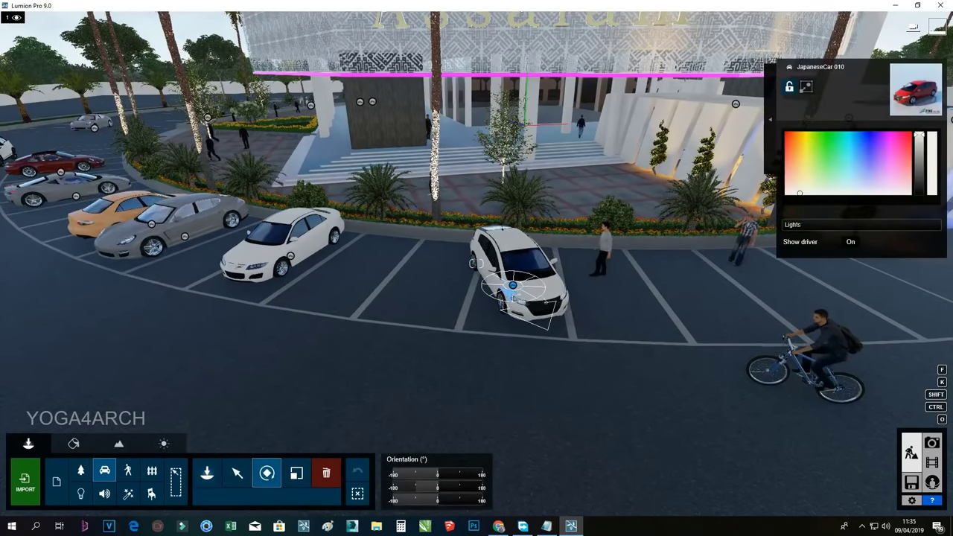
{"action": "left_click_drag", "start_coordinate": [513, 285], "coordinate": [509, 308]}
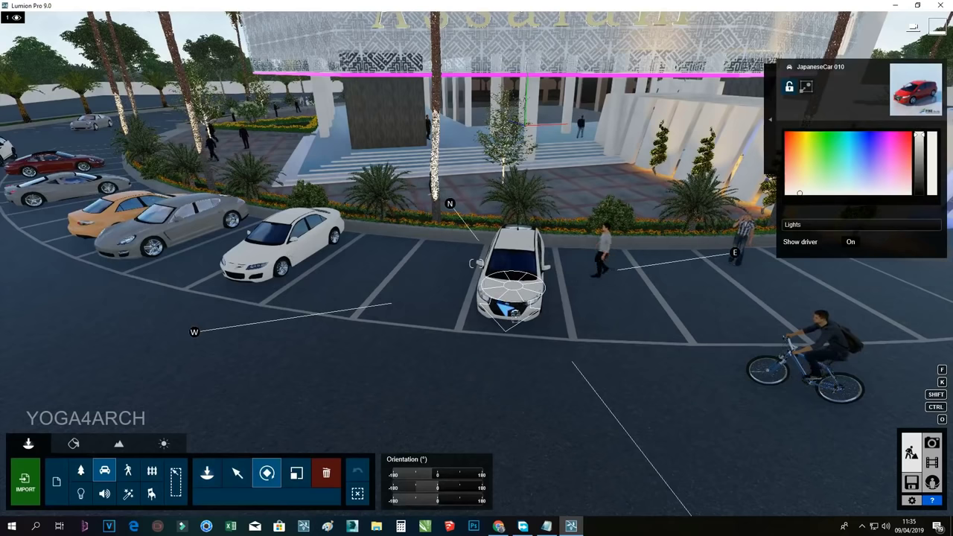
{"action": "left_click", "coordinate": [247, 462]}
{"action": "left_click_drag", "start_coordinate": [514, 284], "coordinate": [519, 287]}
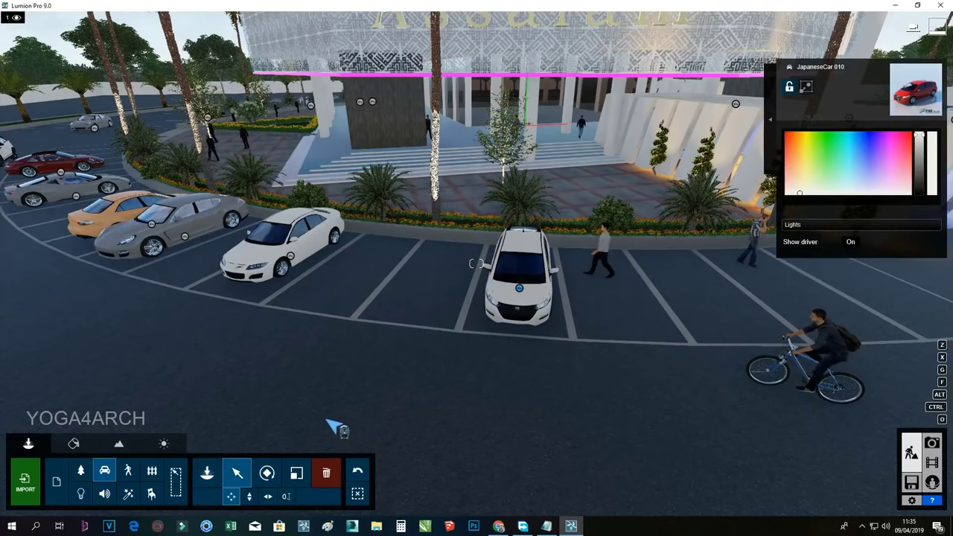
- Add SportsCar HD 005 in the next bay, colour it orange, angle it, then enter Photo mode
{"action": "left_click", "coordinate": [105, 469]}
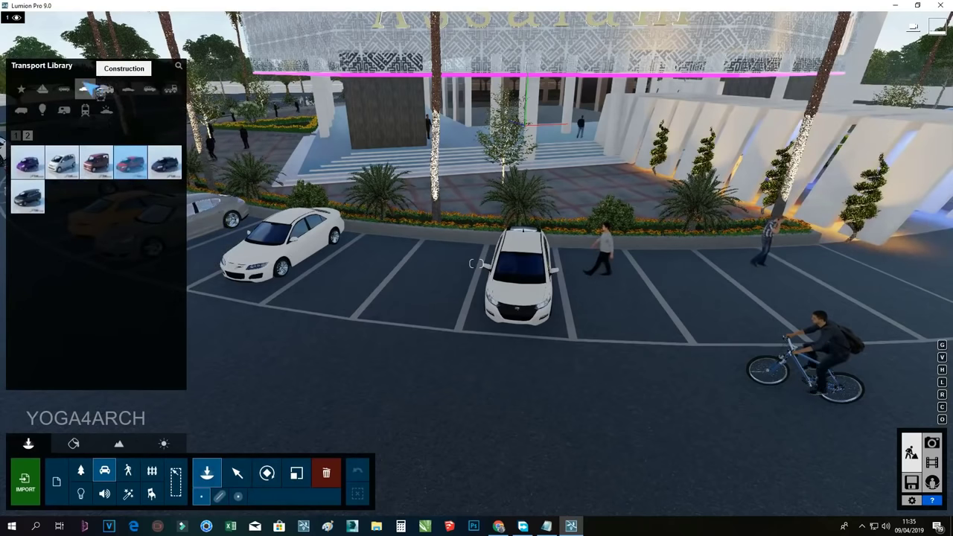
{"action": "left_click", "coordinate": [125, 87]}
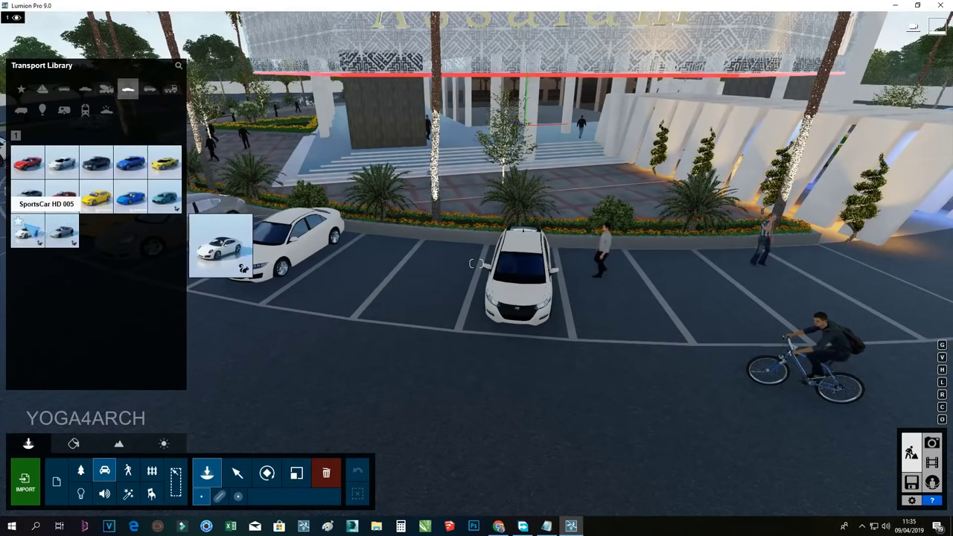
{"action": "left_click", "coordinate": [73, 236]}
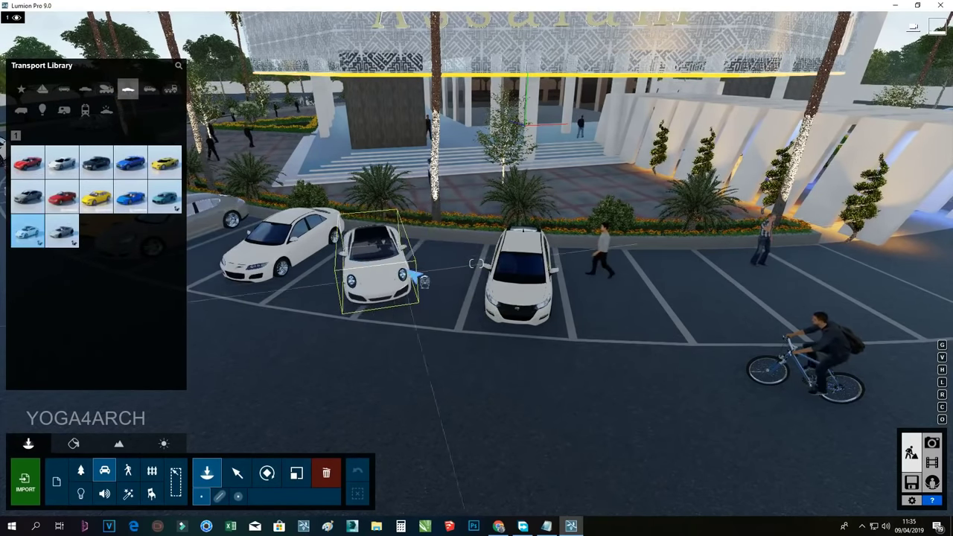
{"action": "left_click", "coordinate": [428, 277]}
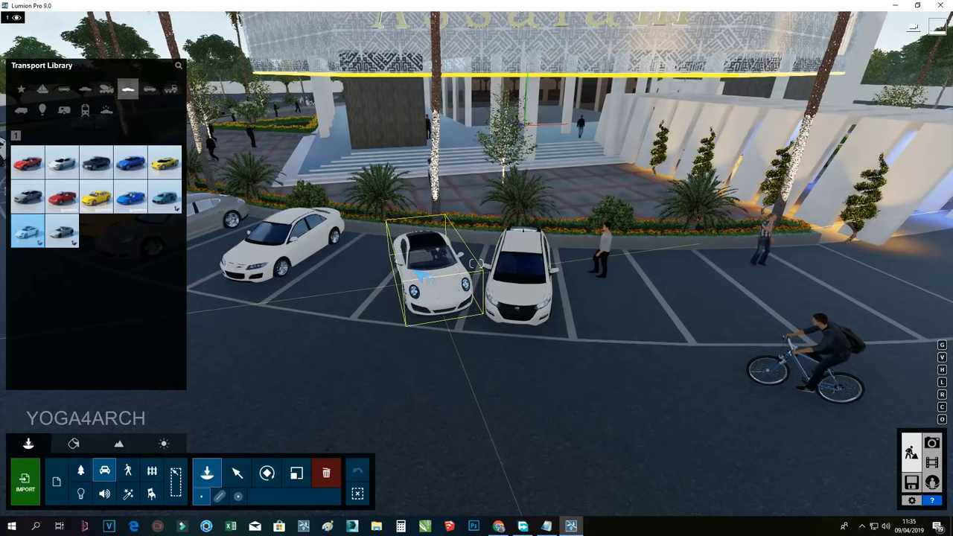
{"action": "left_click", "coordinate": [237, 473]}
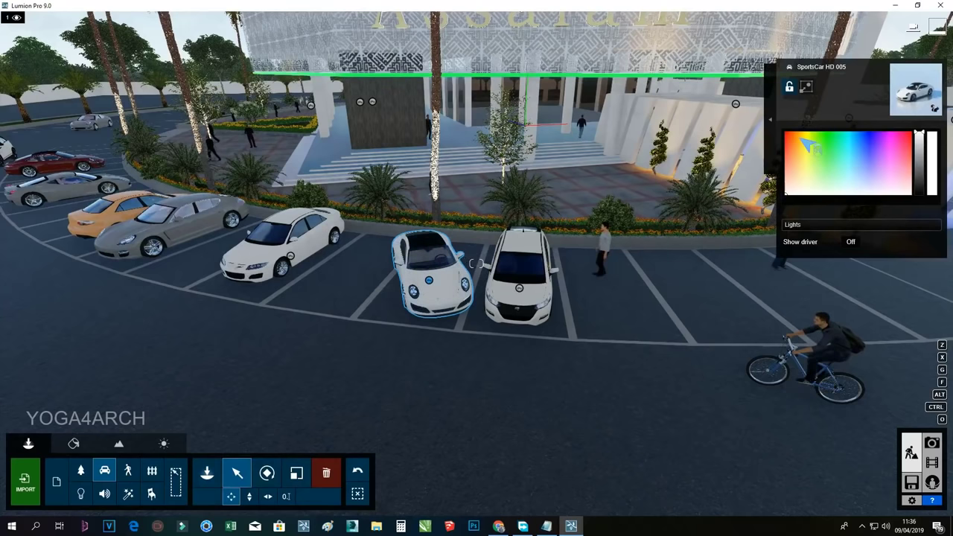
{"action": "left_click_drag", "start_coordinate": [790, 139], "coordinate": [787, 143]}
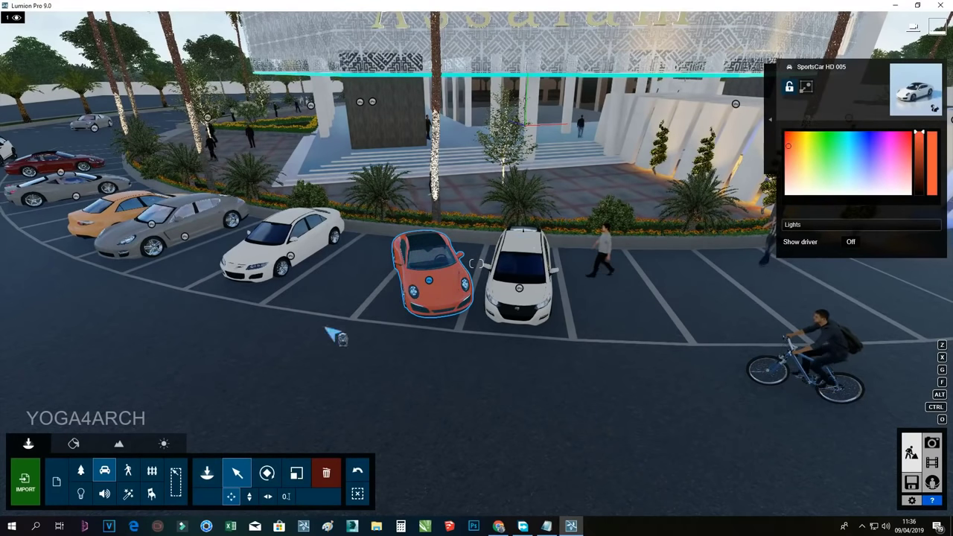
{"action": "left_click", "coordinate": [267, 472]}
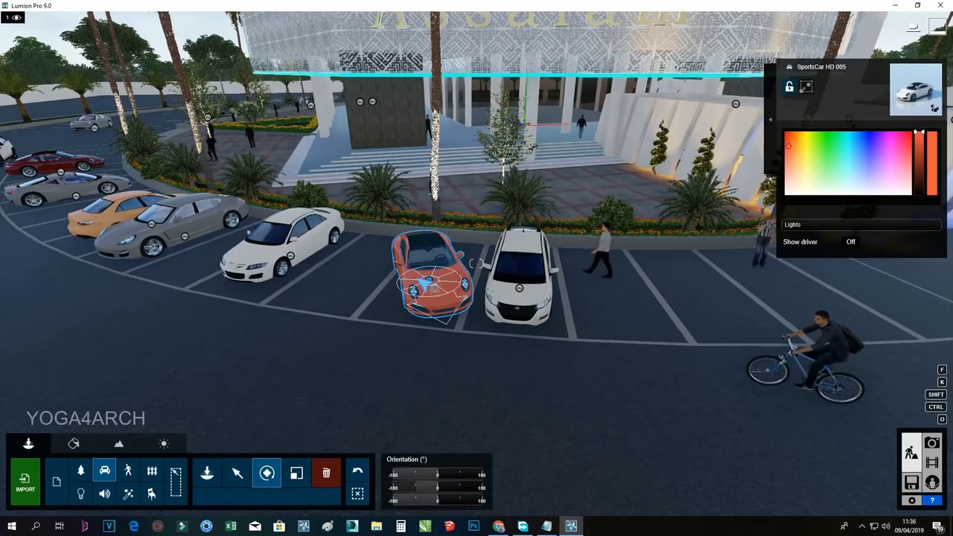
{"action": "left_click_drag", "start_coordinate": [426, 282], "coordinate": [402, 320]}
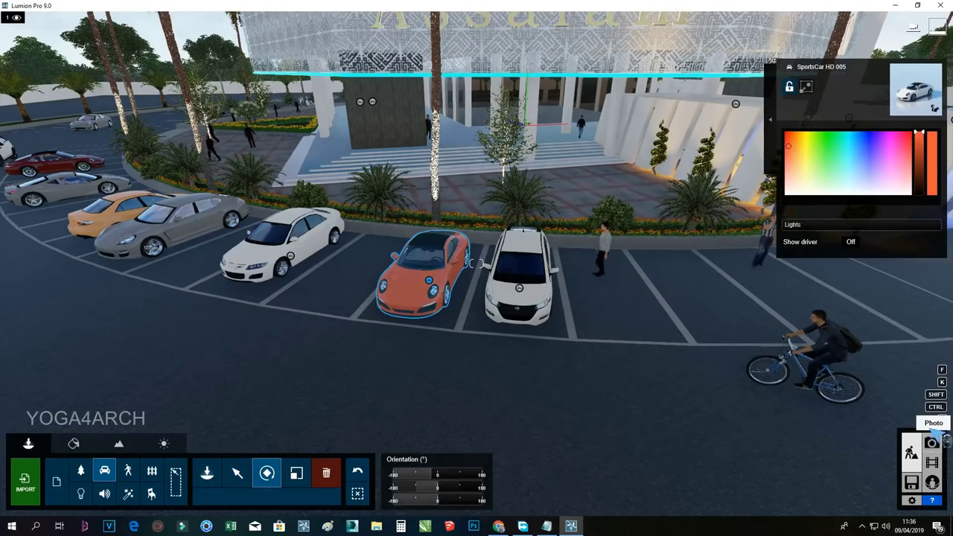
{"action": "left_click", "coordinate": [931, 443]}
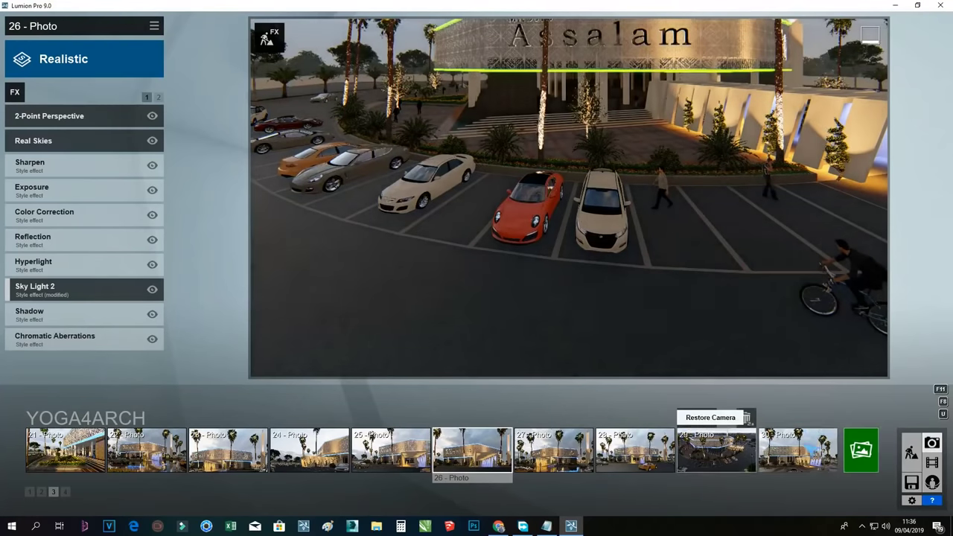
- Play and scrub 3 - Clip in Movie mode, then bring up its Render Clip options
{"action": "left_click", "coordinate": [932, 463]}
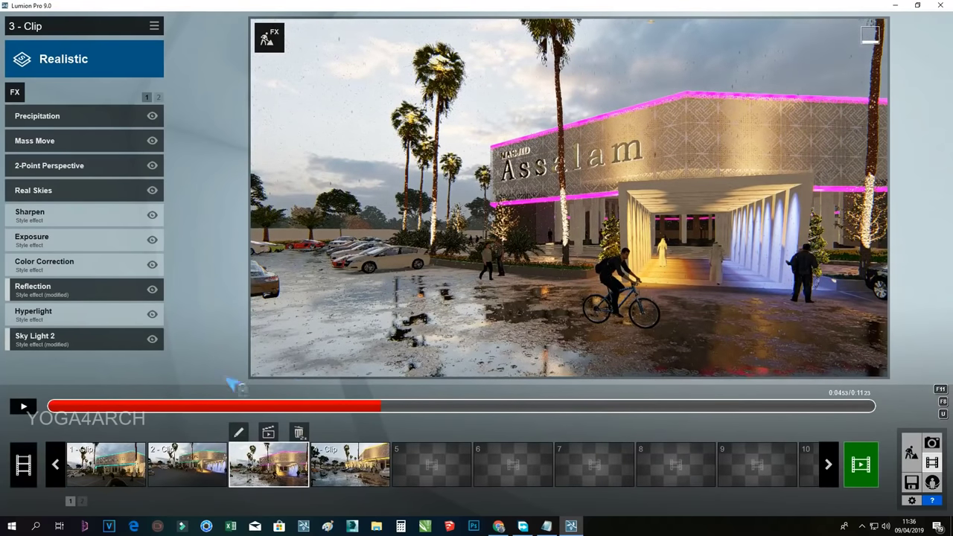
{"action": "left_click", "coordinate": [25, 404]}
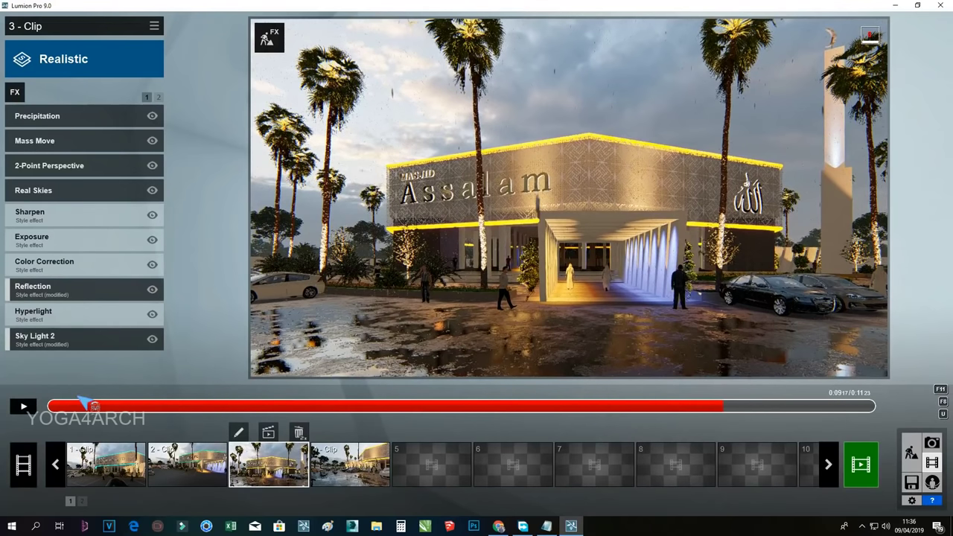
{"action": "mouse_move", "coordinate": [84, 400]}
{"action": "left_mouse_down"}
{"action": "mouse_move", "coordinate": [691, 404]}
{"action": "mouse_move", "coordinate": [917, 387]}
{"action": "left_mouse_up"}
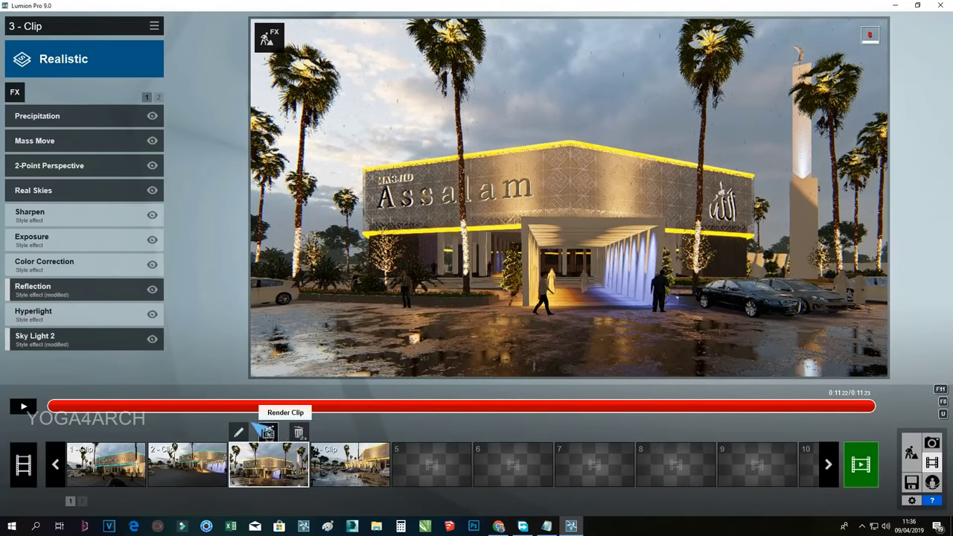
{"action": "left_click", "coordinate": [266, 432]}
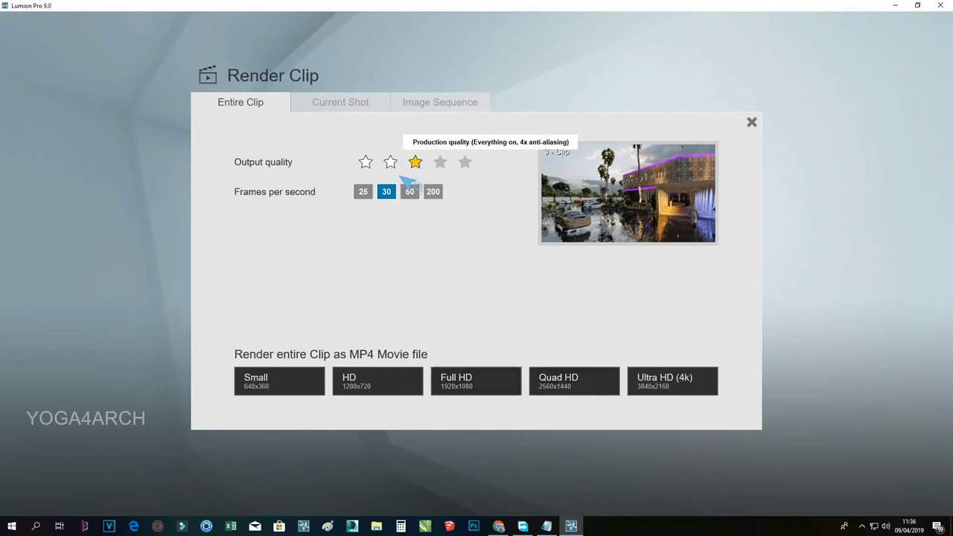
- Start a Full HD 1920x1080 render, cancel it, and view the Precipitation settings
{"action": "left_click", "coordinate": [467, 362]}
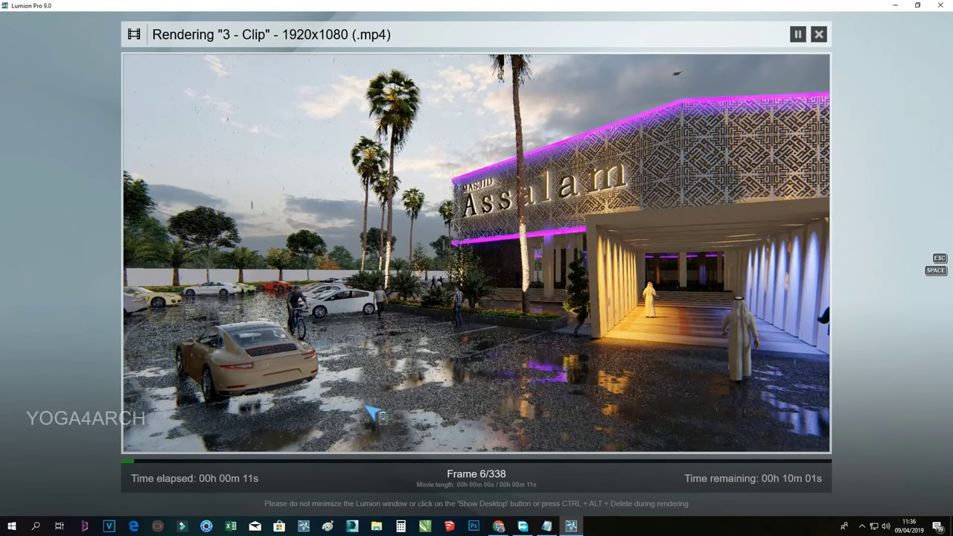
{"action": "key", "text": "Escape"}
{"action": "left_click", "coordinate": [766, 437]}
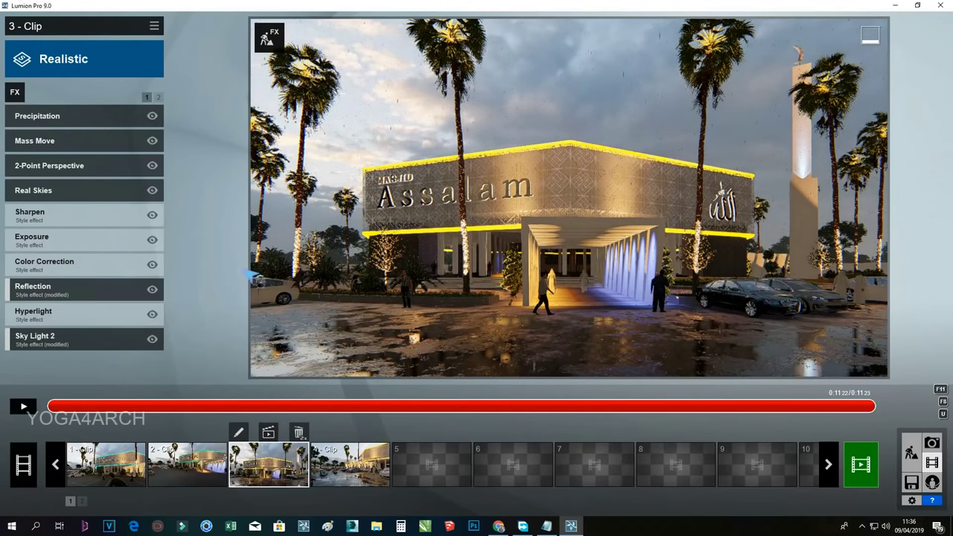
{"action": "left_click", "coordinate": [99, 111]}
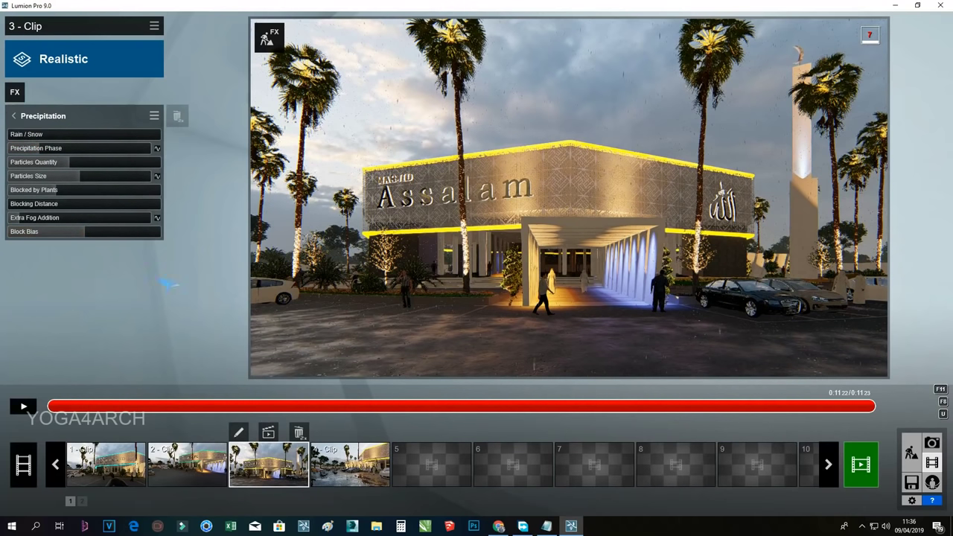
- Render 3 - Clip at Full HD 1920x1080 MP4, overwriting the existing video file 2
{"action": "left_click", "coordinate": [266, 430]}
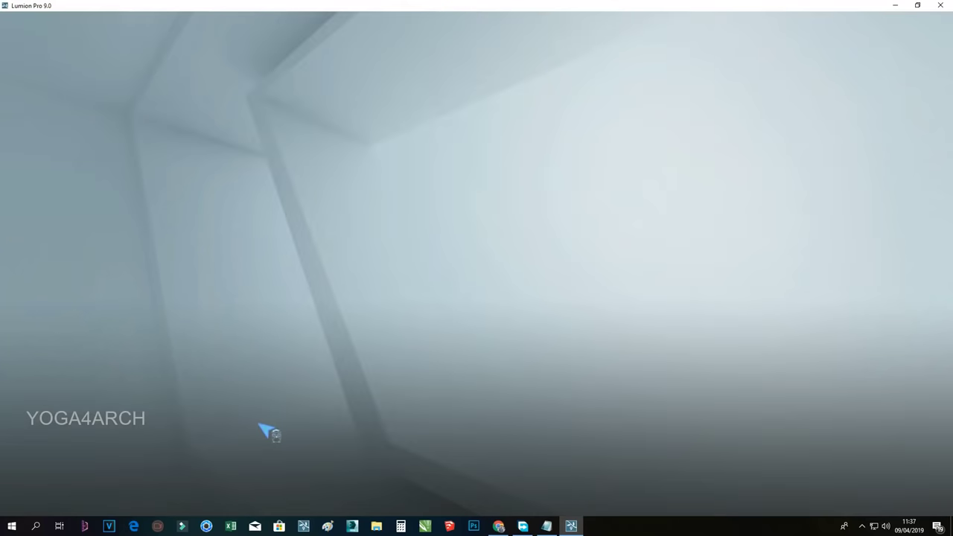
{"action": "left_click", "coordinate": [492, 384]}
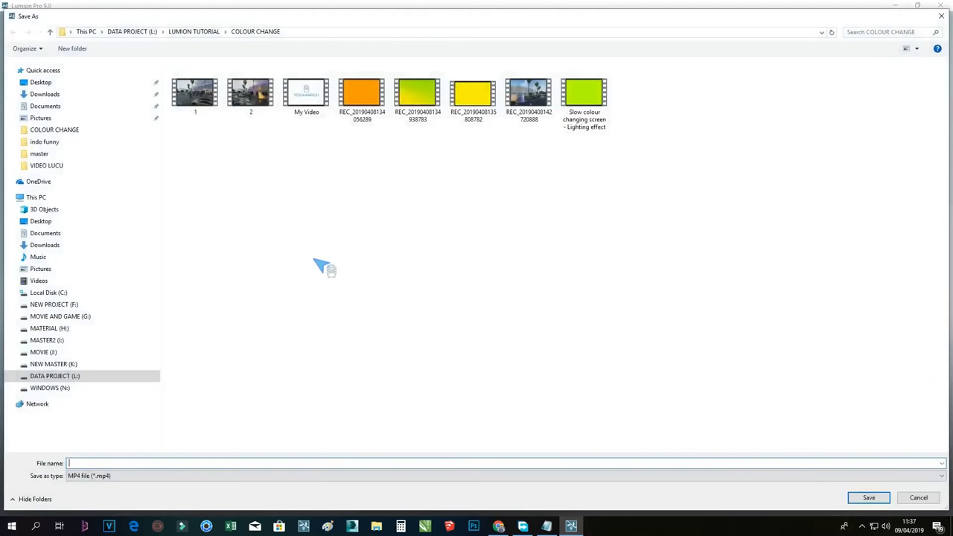
{"action": "double_click", "coordinate": [250, 105]}
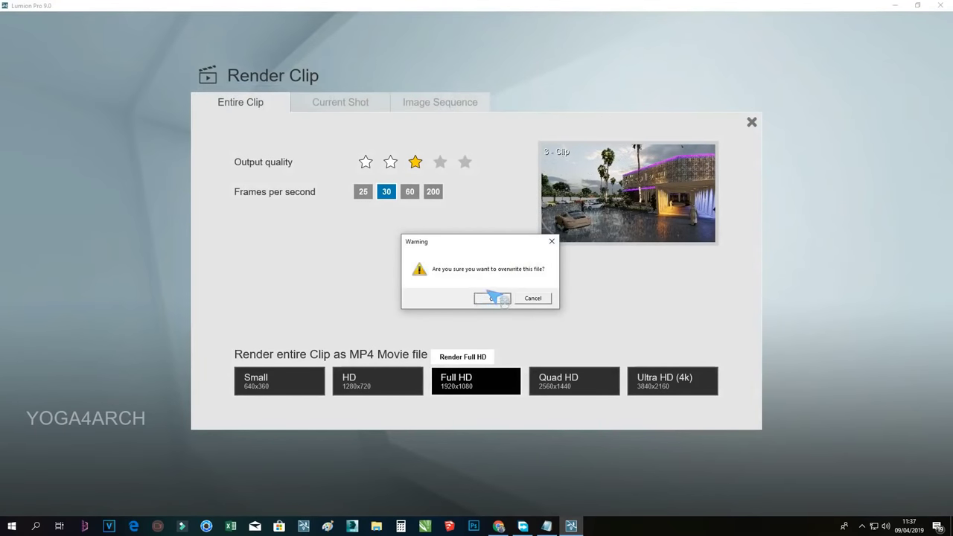
{"action": "left_click", "coordinate": [487, 292]}
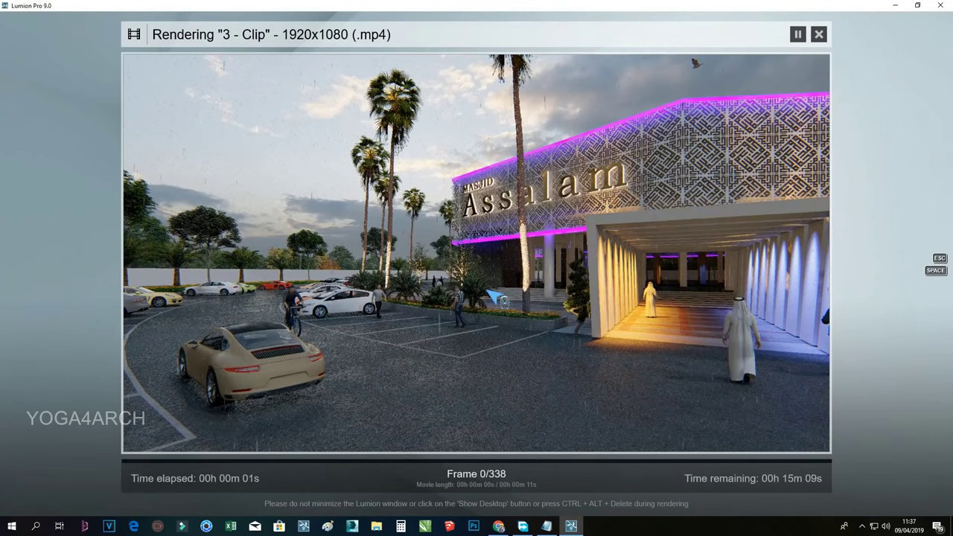